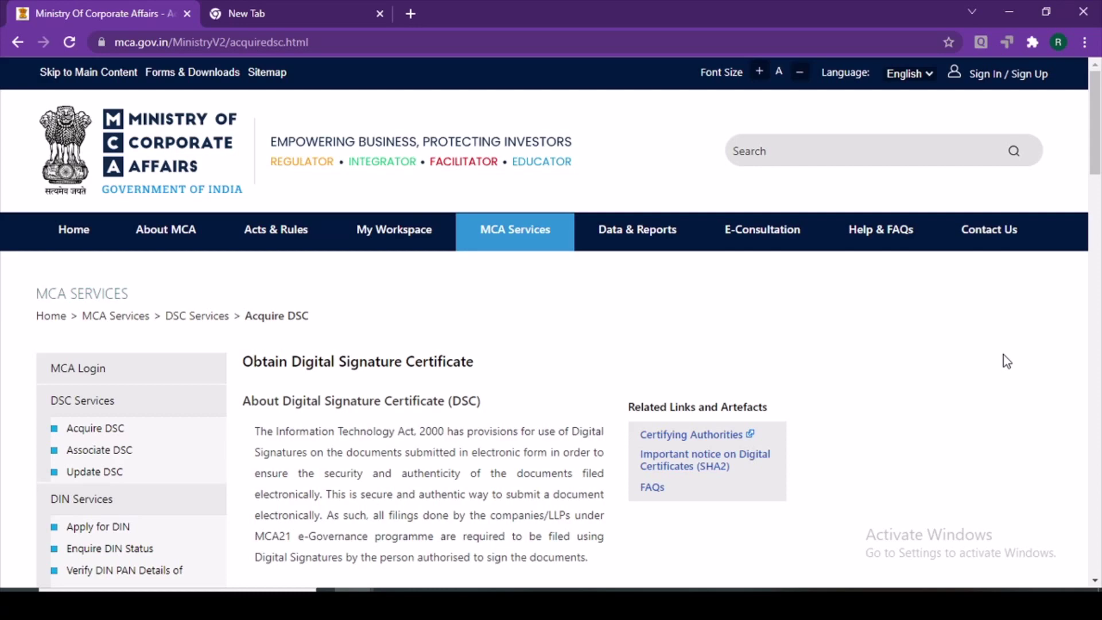
- Open View Public Documents, find the company by its CIN/FCRN, and open its record from the results
{"action": "mouse_move", "coordinate": [526, 233]}
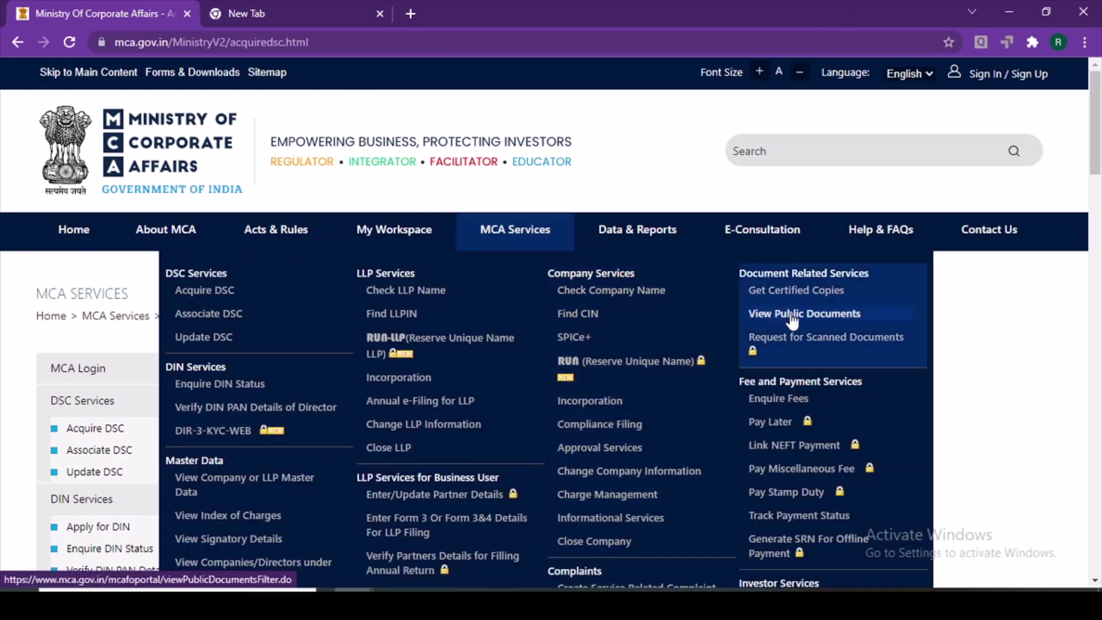
{"action": "left_click", "coordinate": [792, 316]}
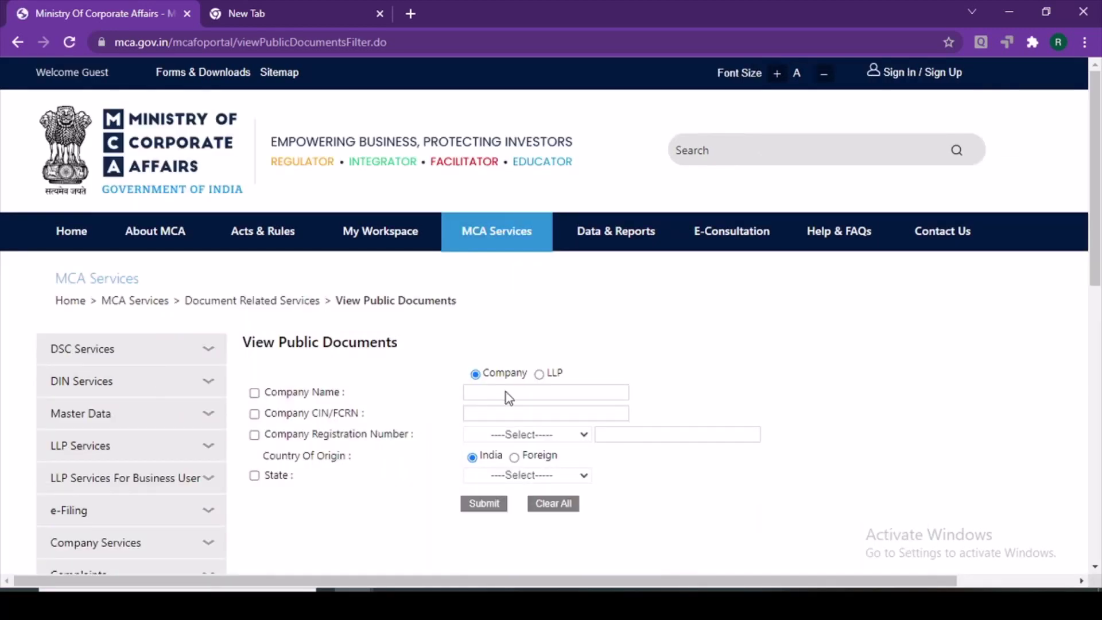
{"action": "left_click", "coordinate": [255, 414]}
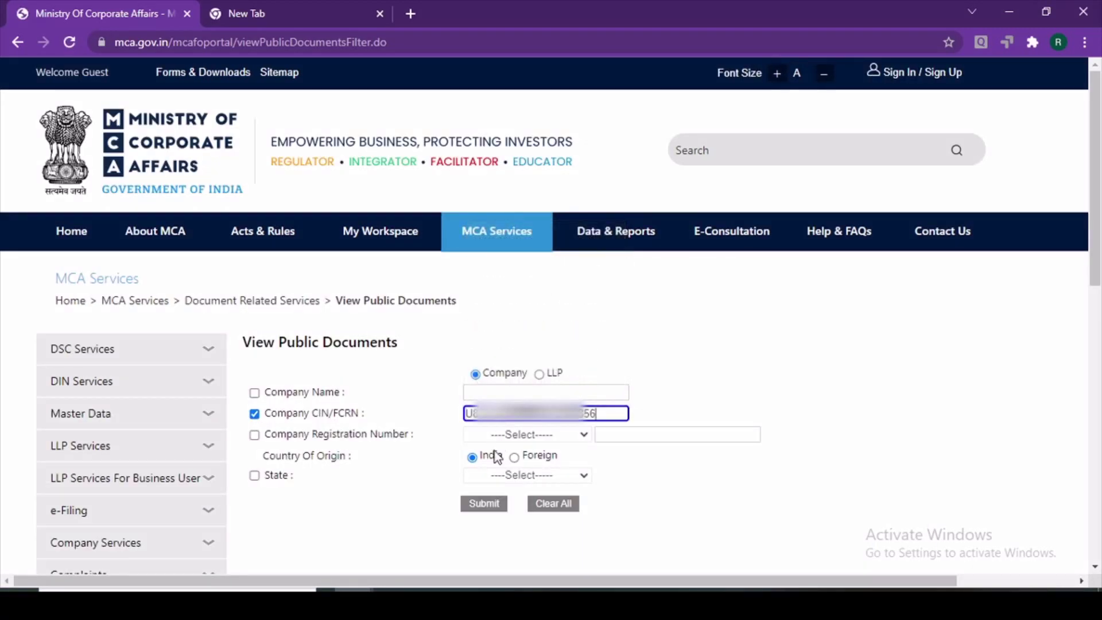
{"action": "left_click", "coordinate": [480, 503]}
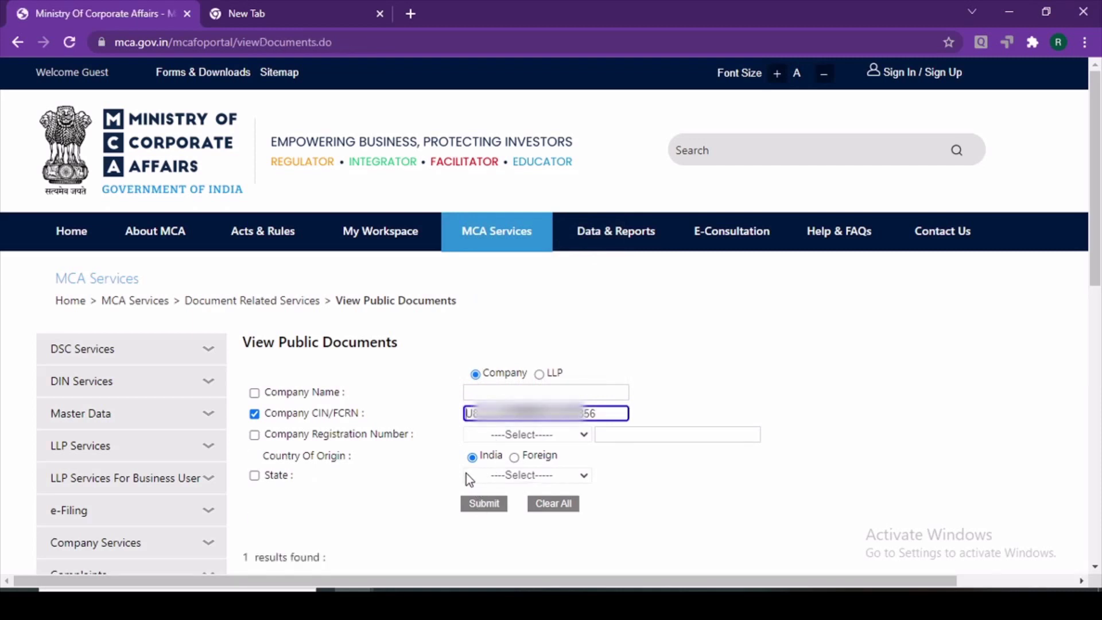
{"action": "scroll", "coordinate": [380, 504], "scroll_direction": "down", "scroll_amount": 2}
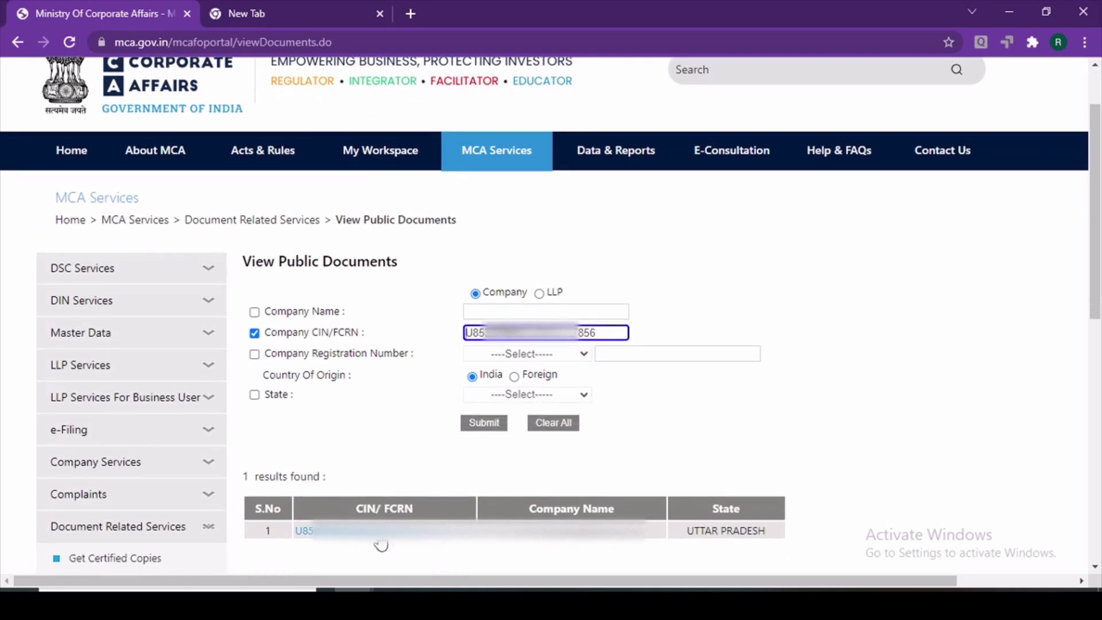
{"action": "left_click", "coordinate": [380, 542]}
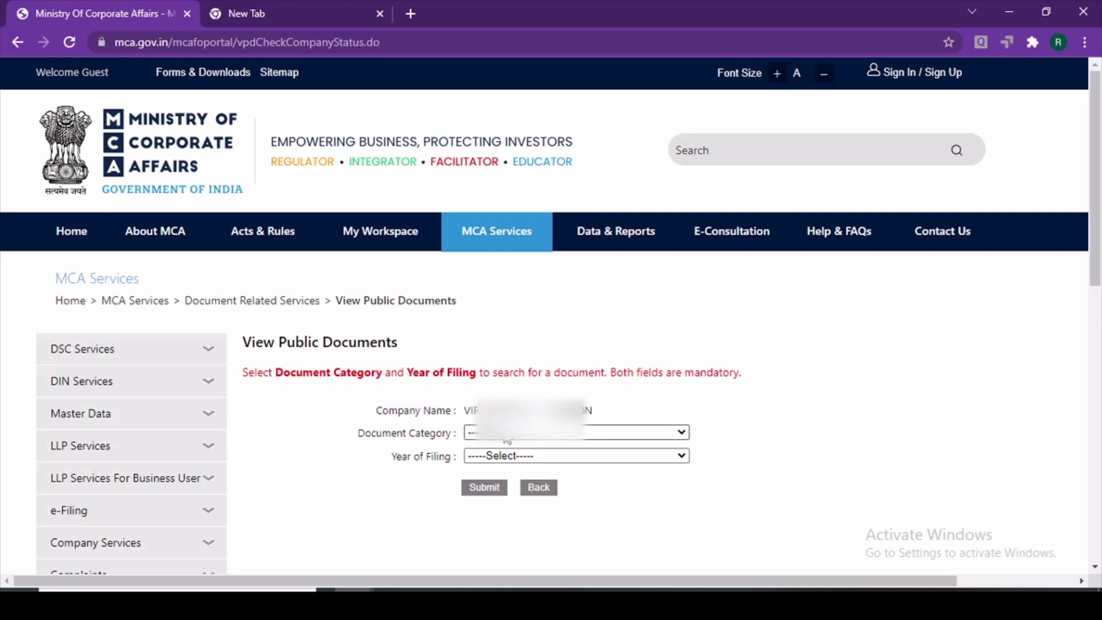
- Search the company's public filings with document category Other eForm Documents and year of filing 2021
{"action": "left_click", "coordinate": [507, 440]}
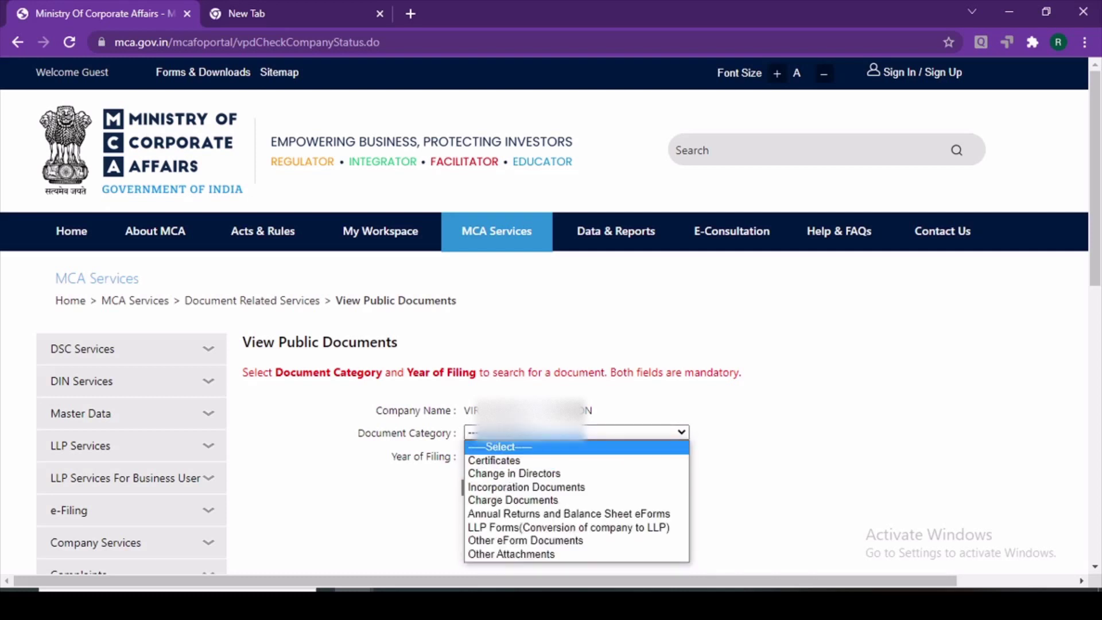
{"action": "left_click", "coordinate": [508, 446]}
{"action": "left_click", "coordinate": [509, 457]}
{"action": "scroll", "coordinate": [505, 425], "scroll_direction": "down", "scroll_amount": 1}
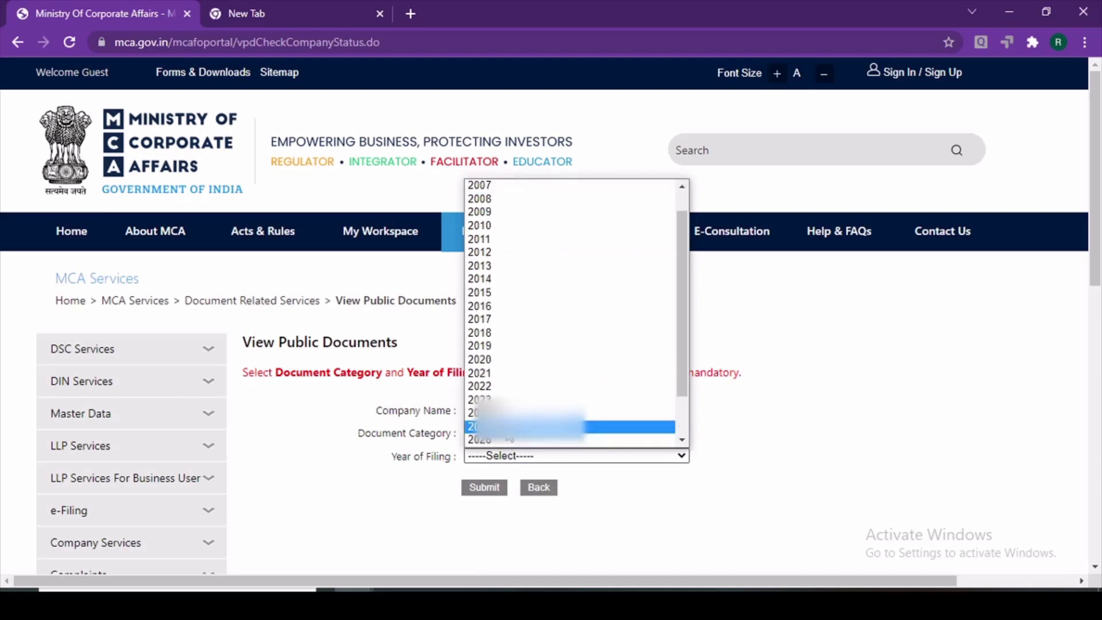
{"action": "left_click", "coordinate": [513, 374]}
{"action": "left_click", "coordinate": [522, 436]}
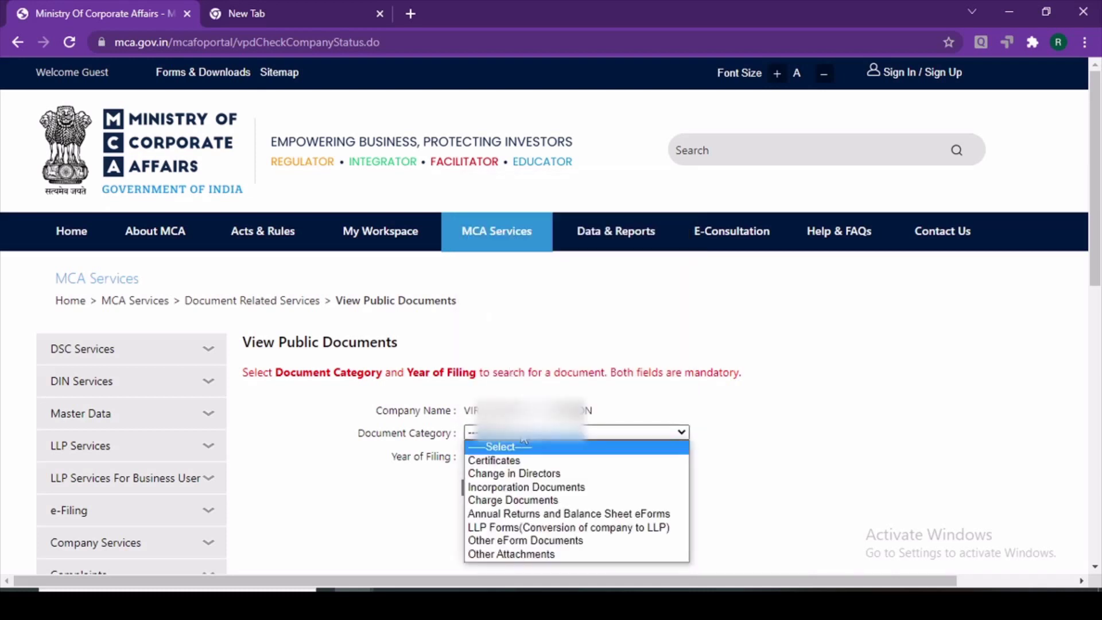
{"action": "left_click", "coordinate": [526, 539]}
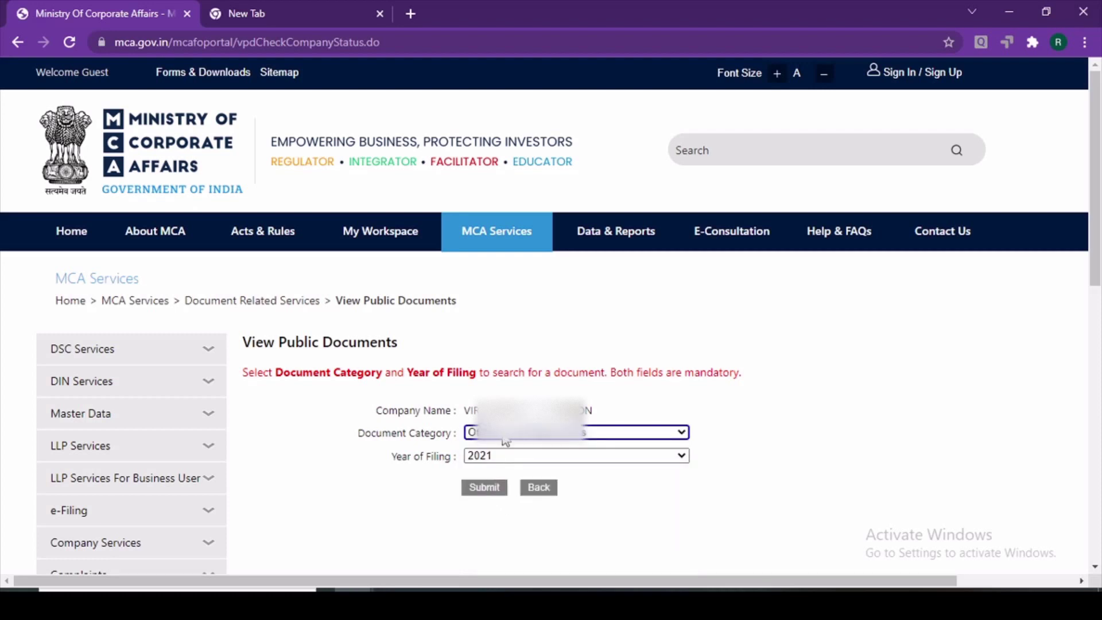
{"action": "left_click", "coordinate": [486, 489]}
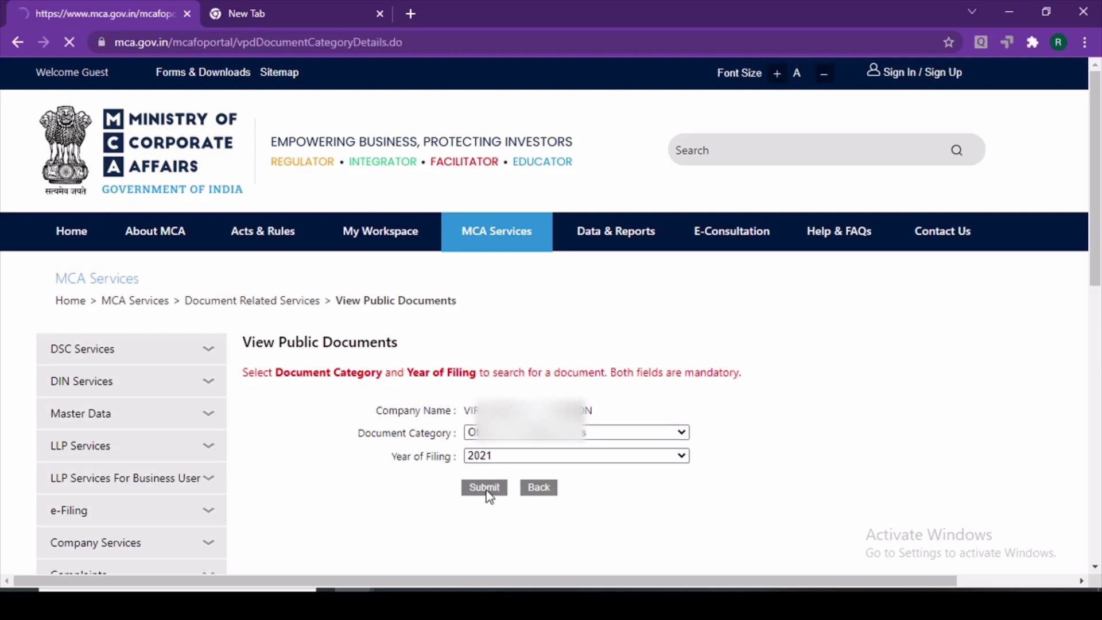
{"action": "scroll", "coordinate": [491, 477], "scroll_direction": "down", "scroll_amount": 2}
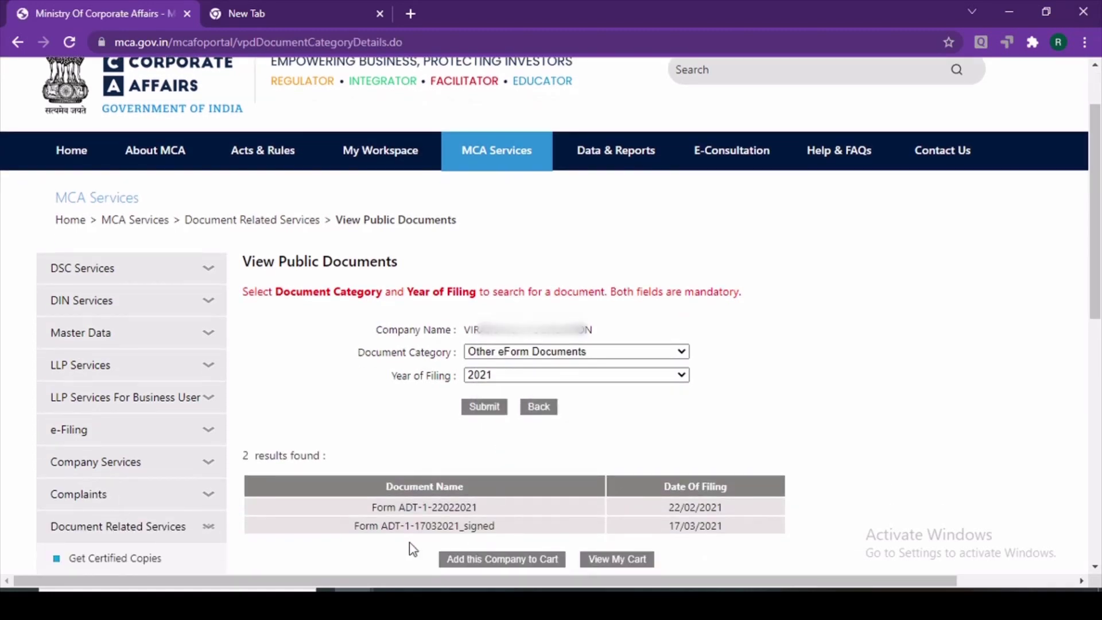
- Search the company's 2021 filings under the Other Attachments document category
{"action": "left_click", "coordinate": [516, 356]}
{"action": "left_click", "coordinate": [507, 472]}
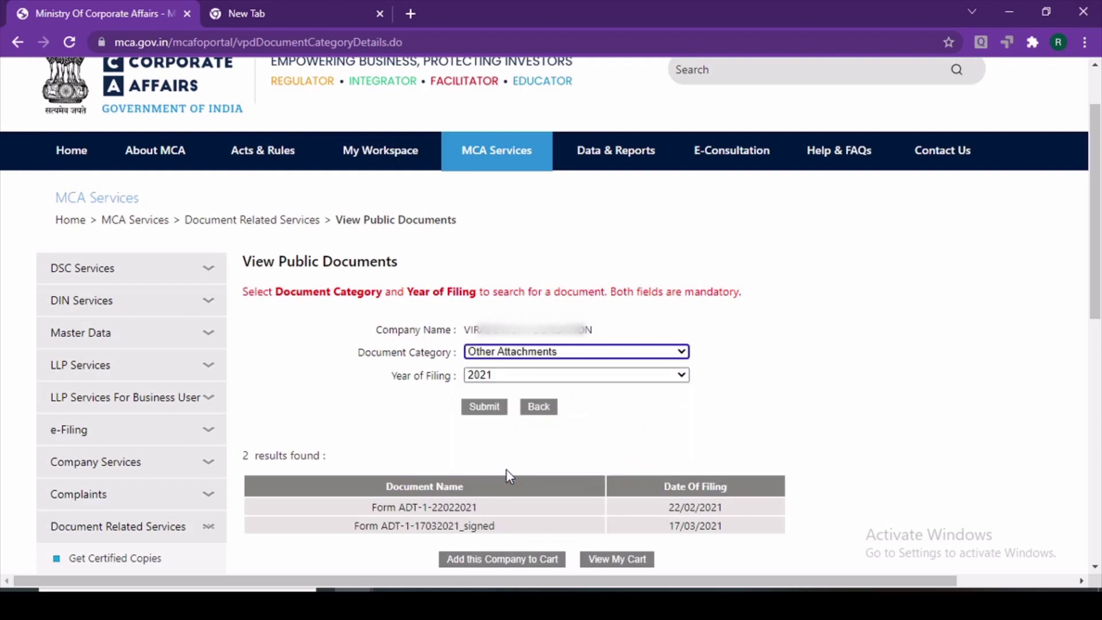
{"action": "left_click", "coordinate": [492, 405]}
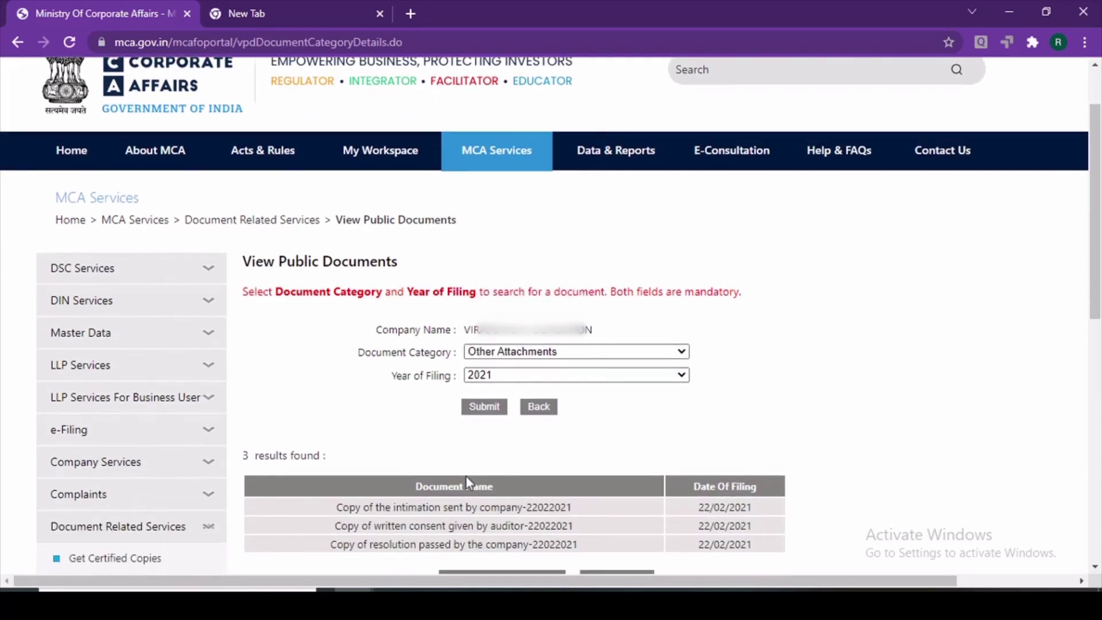
- Search the company's 2021 filings under Annual Returns and Balance Sheet eForms, and dismiss the resulting dialog
{"action": "left_click", "coordinate": [509, 353]}
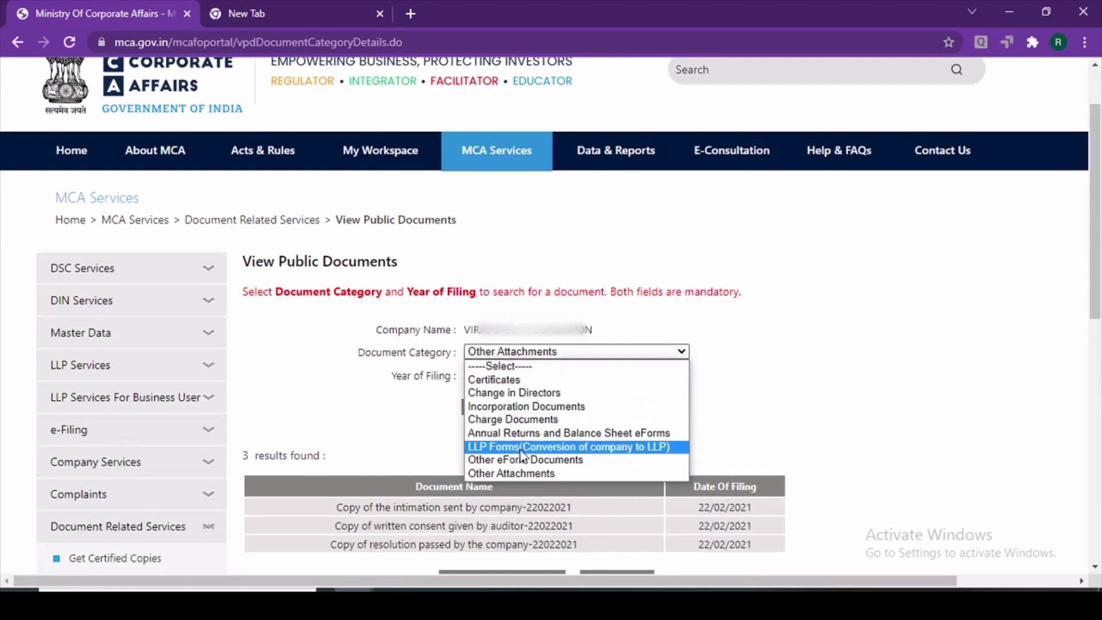
{"action": "left_click", "coordinate": [517, 433]}
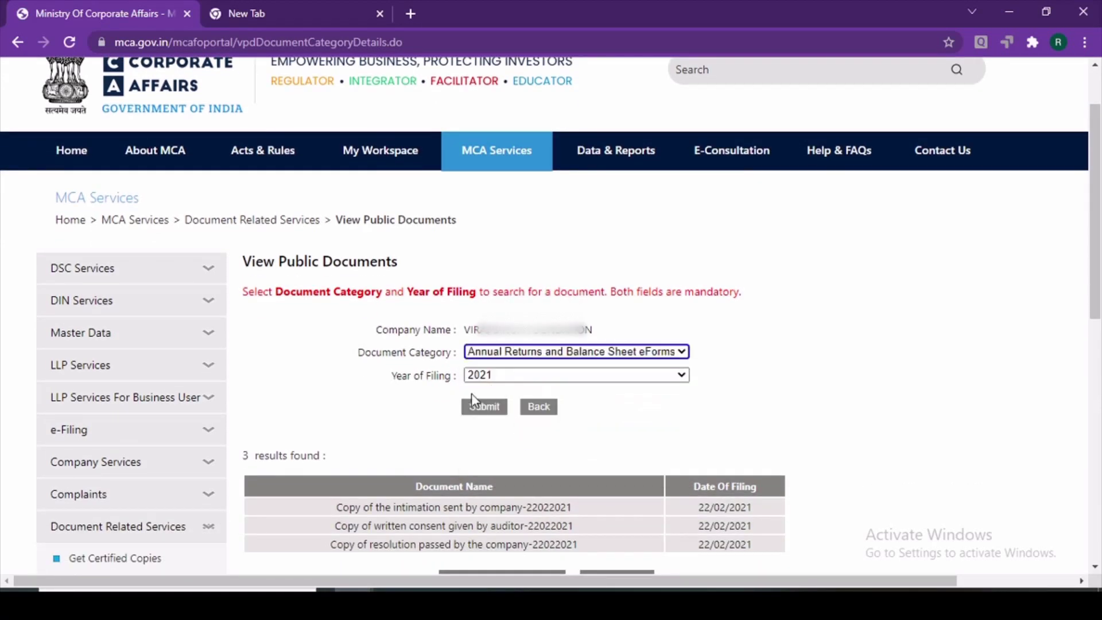
{"action": "left_click", "coordinate": [484, 406]}
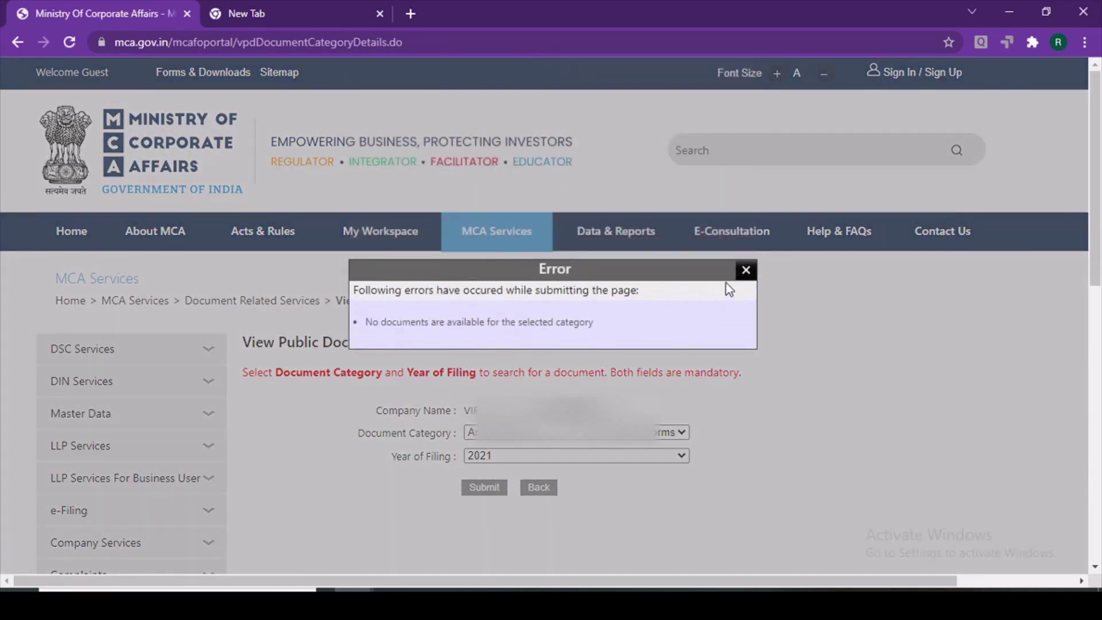
{"action": "left_click", "coordinate": [745, 277]}
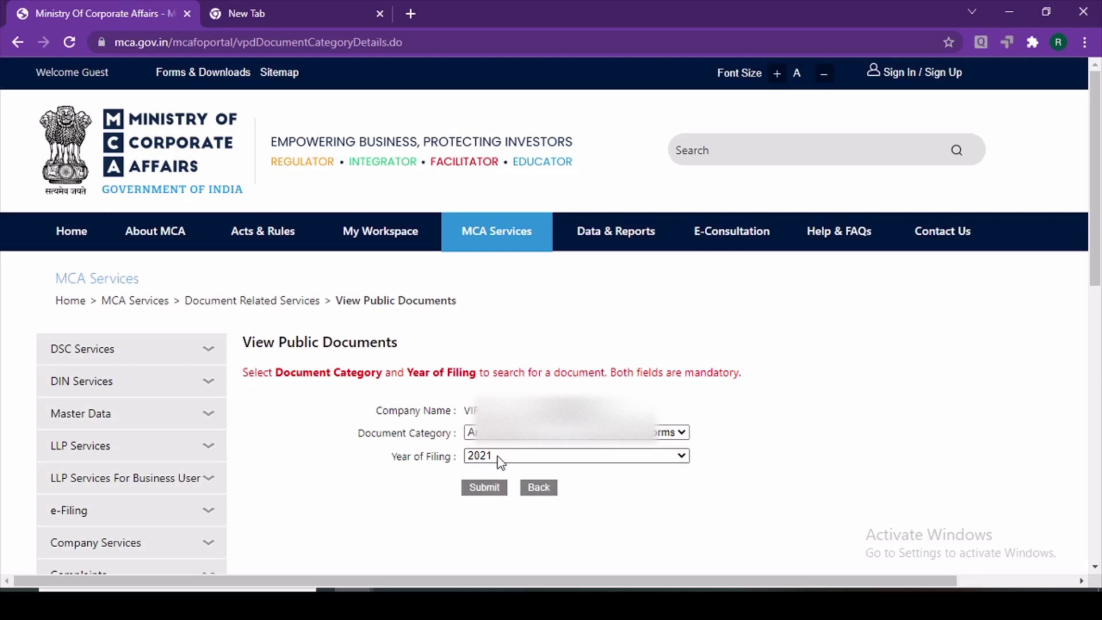
- Set the year of filing to 2020, search Annual Returns and Balance Sheet eForms, and dismiss the dialog
{"action": "left_click", "coordinate": [497, 457]}
{"action": "left_click", "coordinate": [506, 393]}
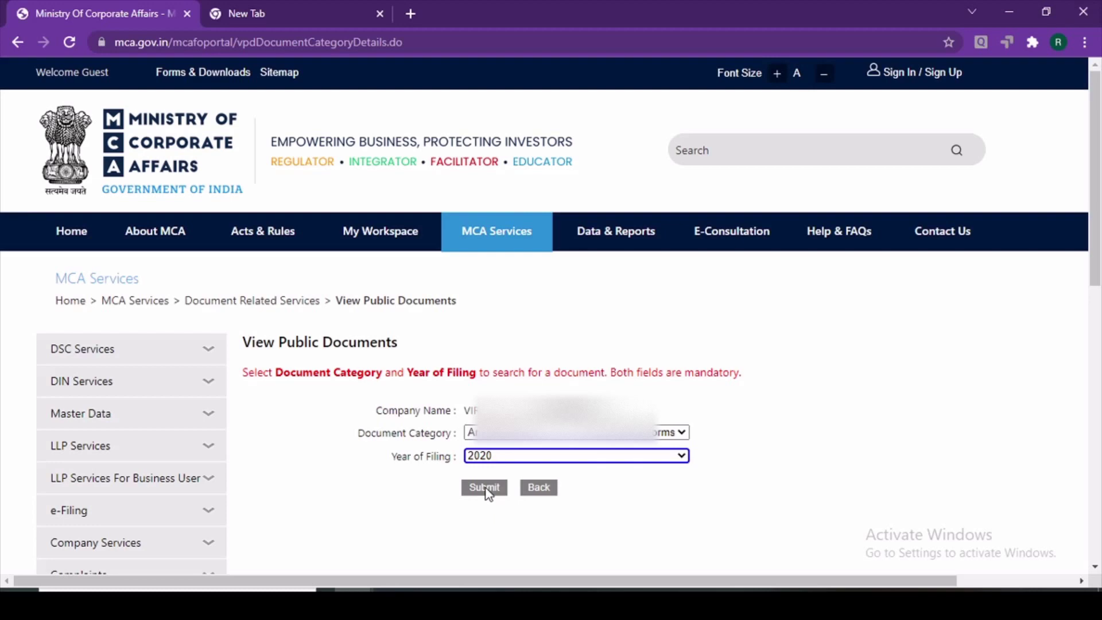
{"action": "left_click", "coordinate": [485, 489]}
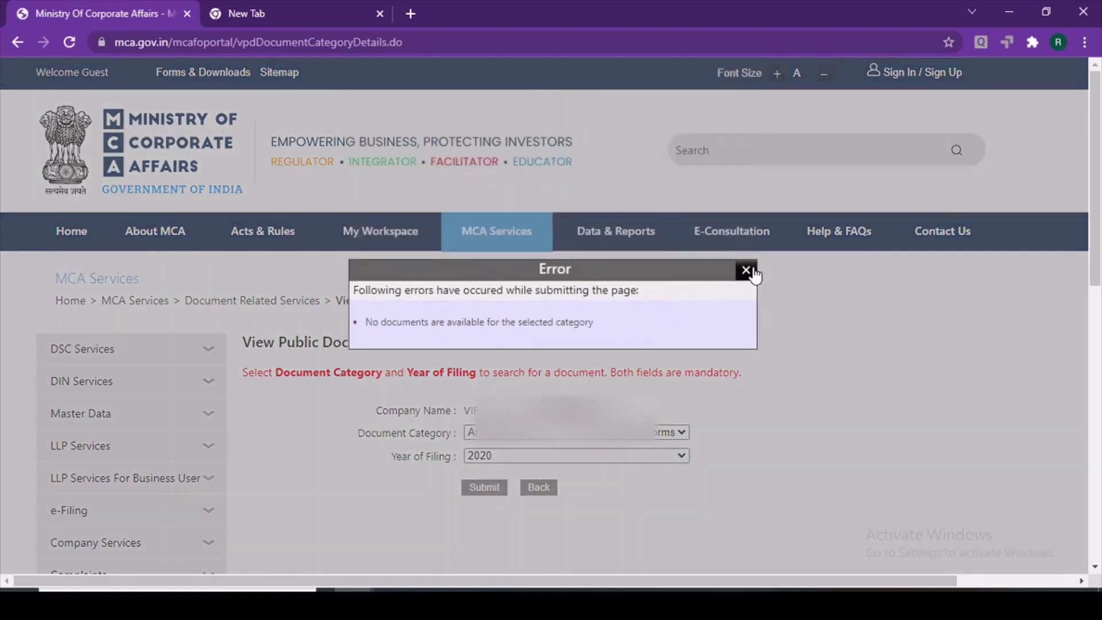
{"action": "left_click", "coordinate": [746, 270]}
- Search the company's 2020 filings under Other eForm Documents and dismiss the dialog
{"action": "left_click", "coordinate": [574, 432]}
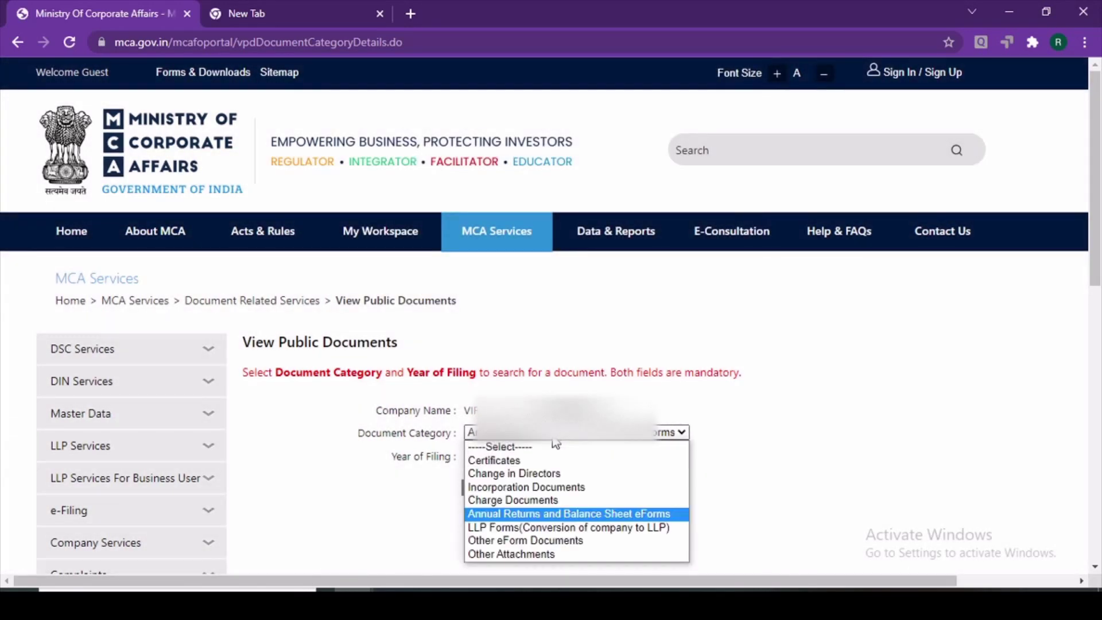
{"action": "left_click", "coordinate": [517, 543]}
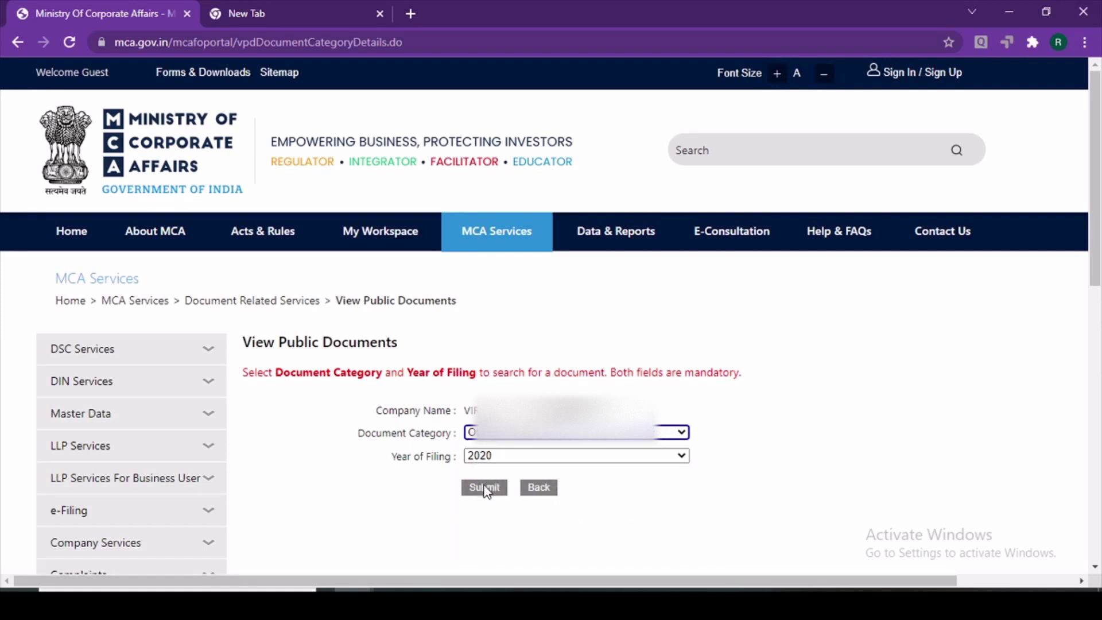
{"action": "left_click", "coordinate": [485, 488]}
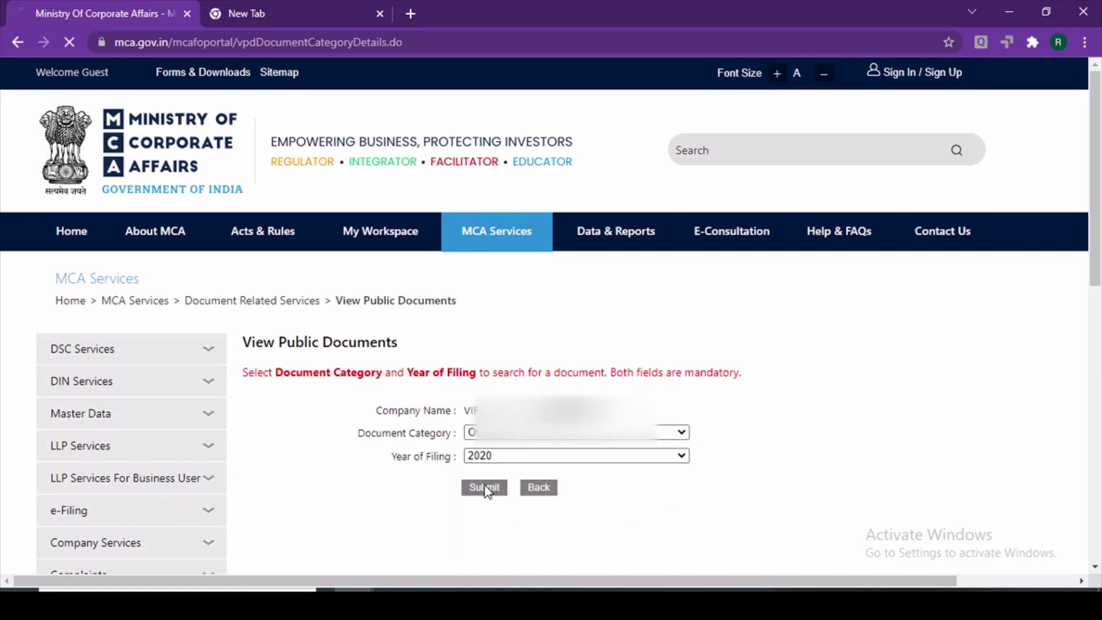
{"action": "left_click", "coordinate": [741, 274]}
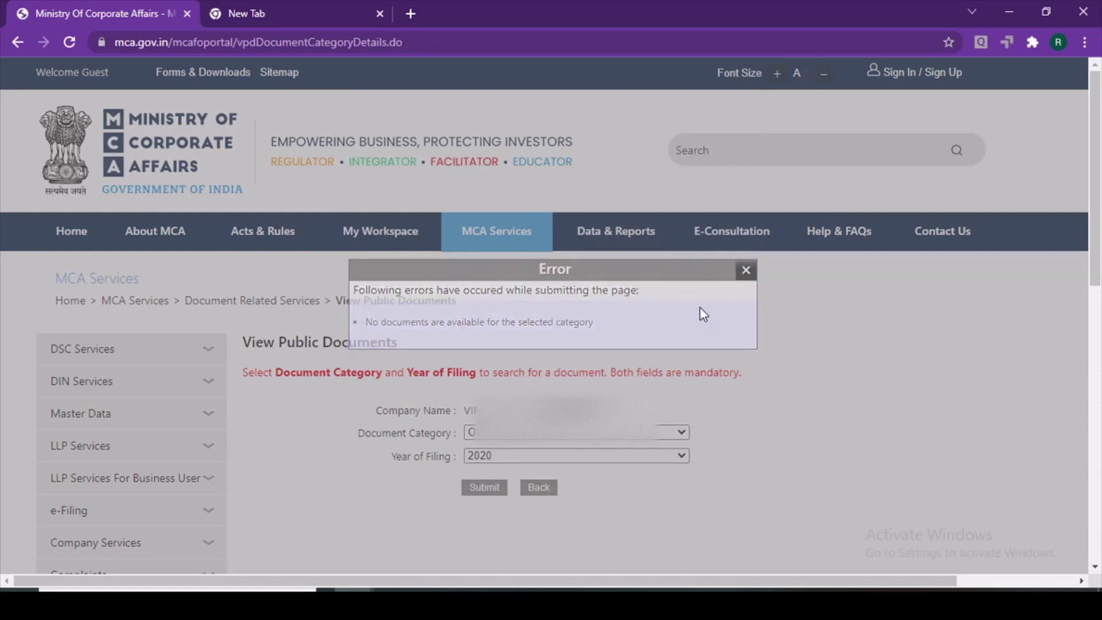
- Reselect the Other eForm Documents category, rerun the 2020 filing search, and close the dialog
{"action": "scroll", "coordinate": [494, 402], "scroll_direction": "down", "scroll_amount": 1}
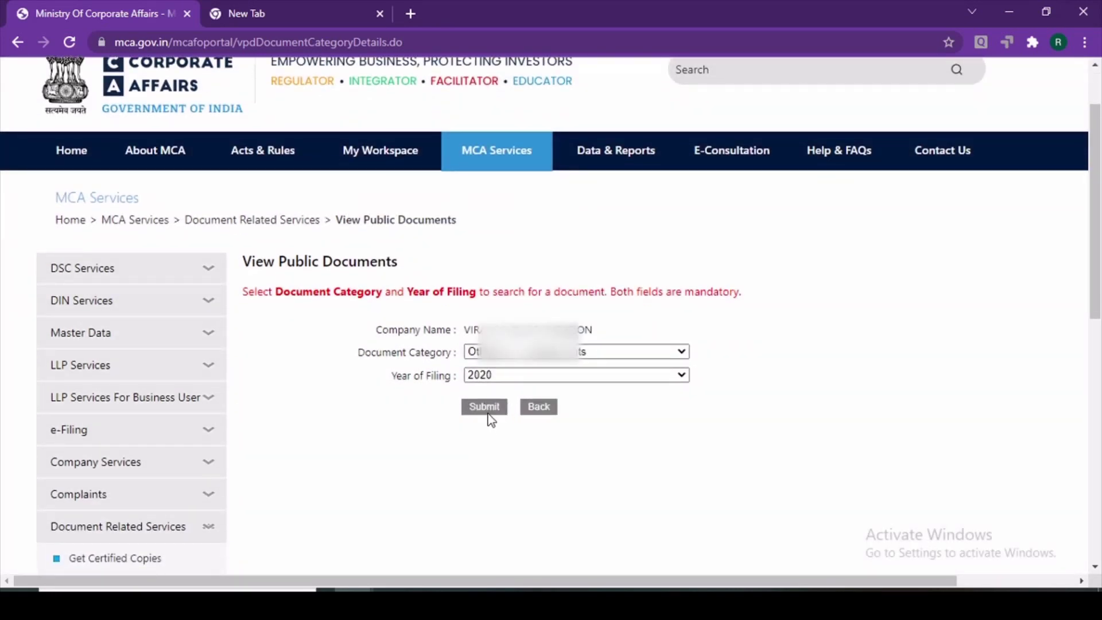
{"action": "left_click", "coordinate": [510, 352]}
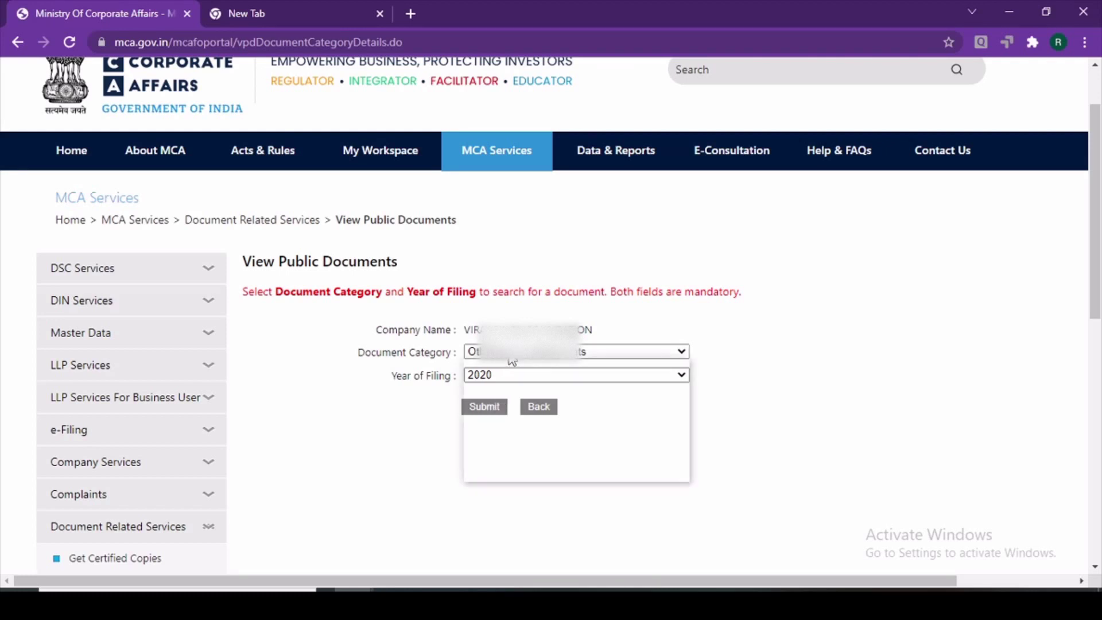
{"action": "left_click", "coordinate": [526, 460]}
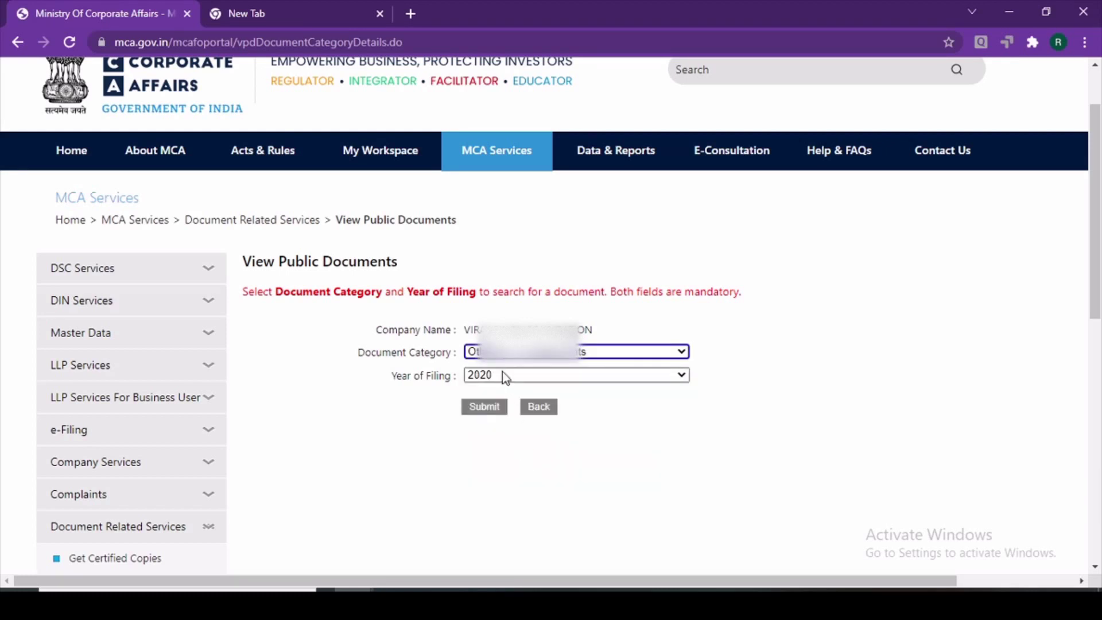
{"action": "left_click", "coordinate": [488, 411]}
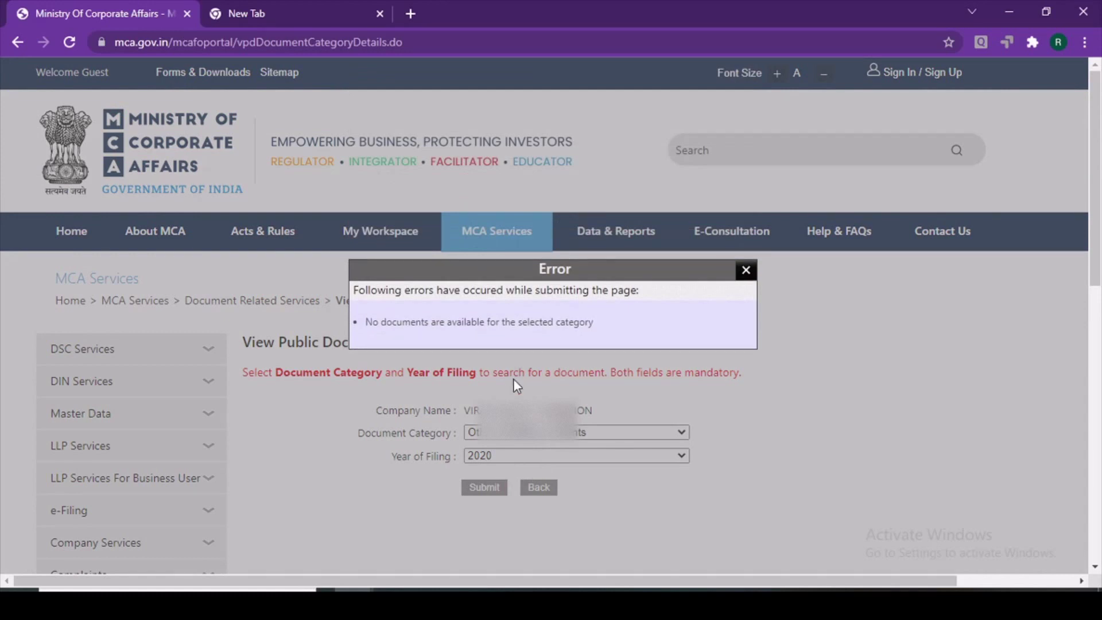
{"action": "left_click", "coordinate": [746, 270]}
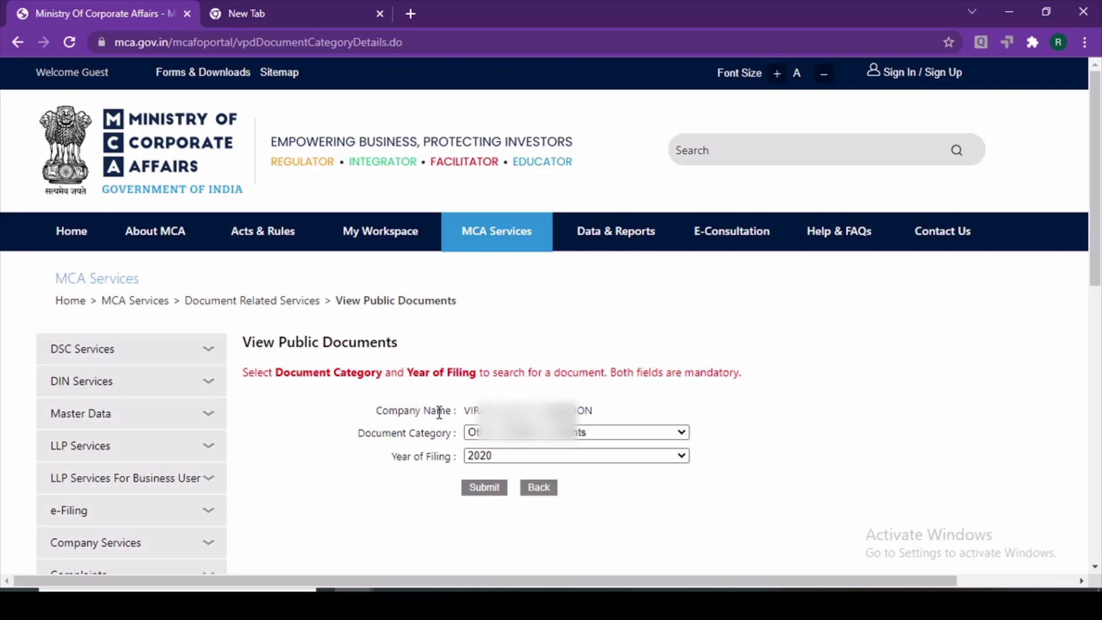
- Open the Company Forms Download page and find "inc-20" within the page
{"action": "left_click", "coordinate": [229, 79]}
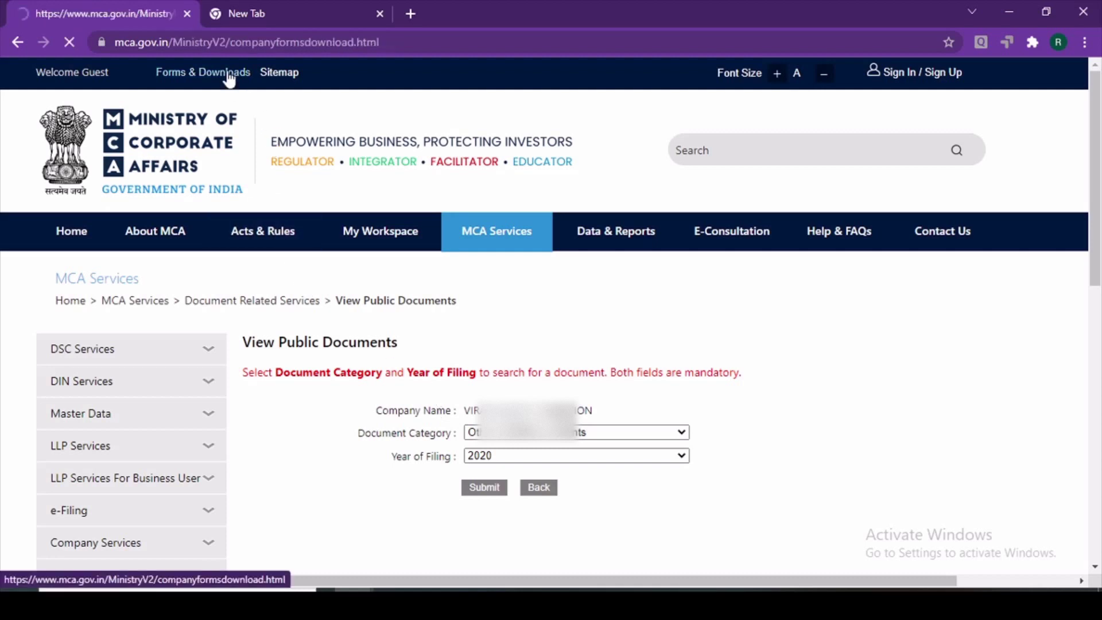
{"action": "left_click", "coordinate": [836, 143]}
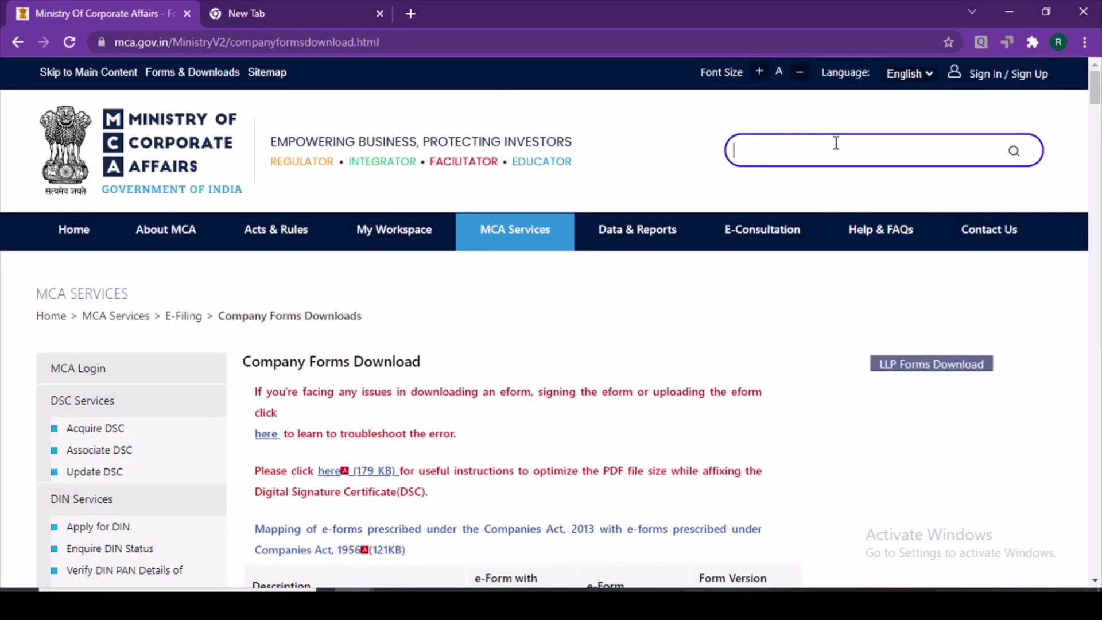
{"action": "type", "text": "i c"}
{"action": "key", "text": "BackSpace"}
{"action": "key", "text": "ctrl+f"}
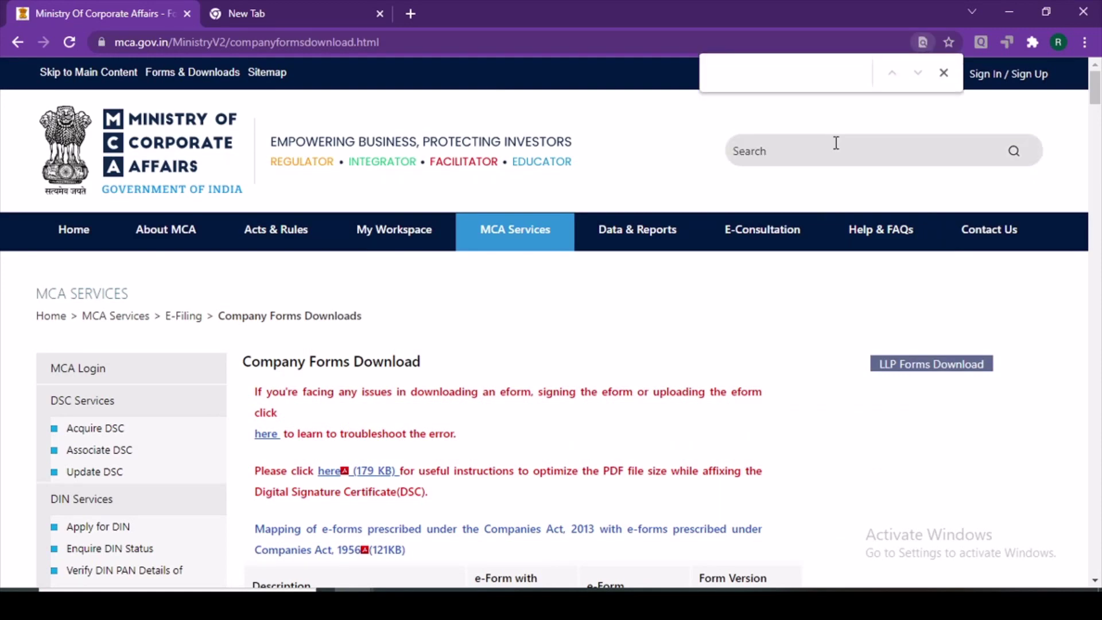
{"action": "type", "text": "inc-20"}
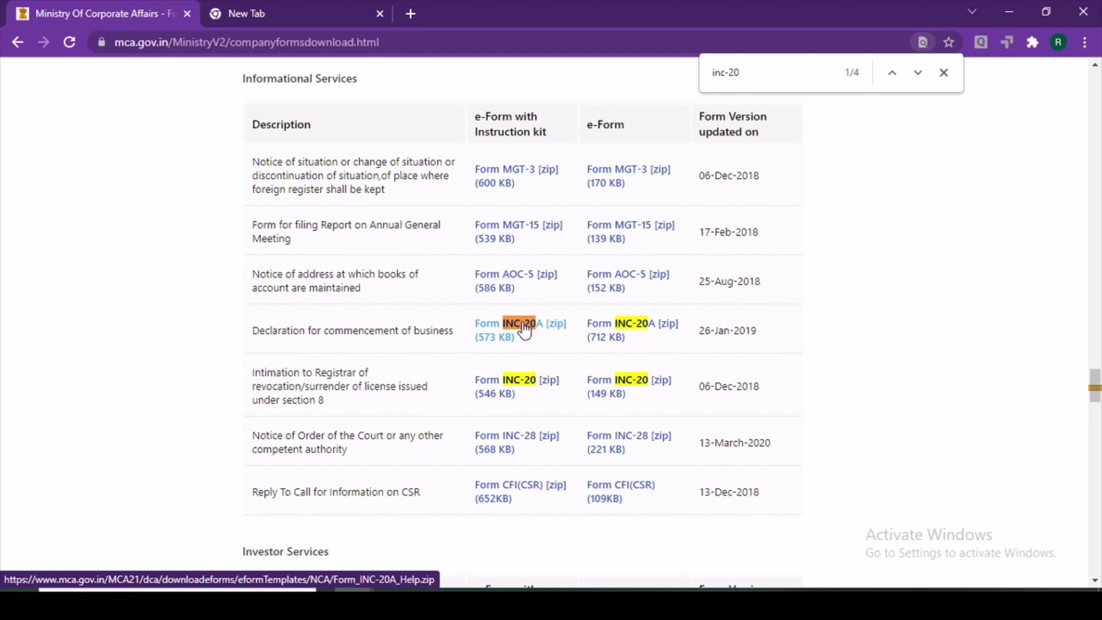
- Download the INC-20A e-Form zip without the instruction kit and show the file in its Downloads folder
{"action": "left_click", "coordinate": [595, 333]}
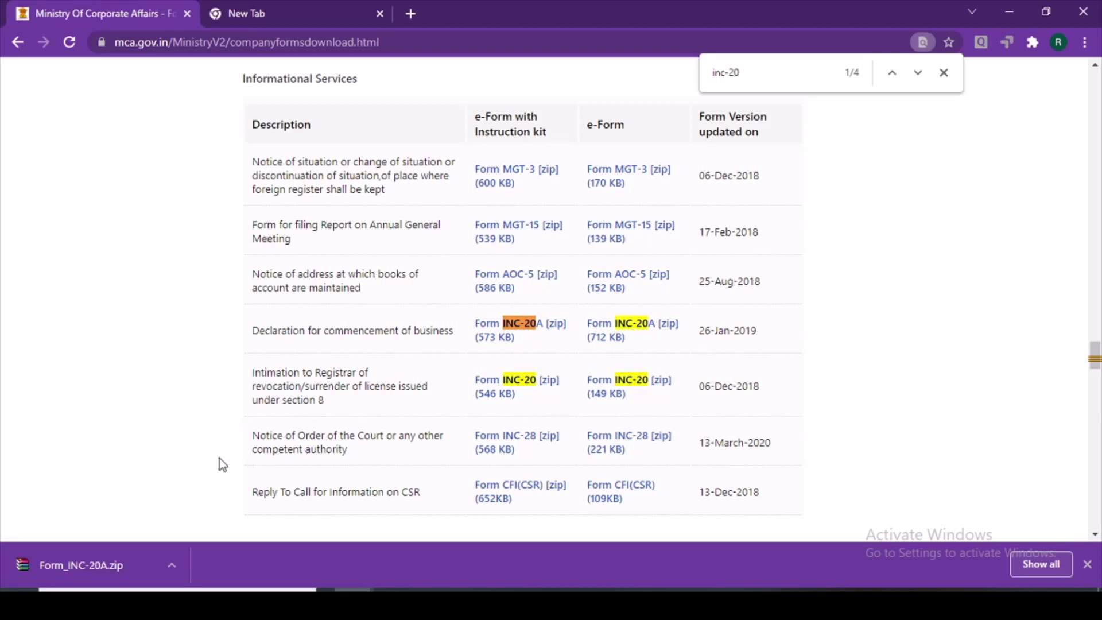
{"action": "left_click", "coordinate": [178, 567]}
{"action": "left_click", "coordinate": [205, 519]}
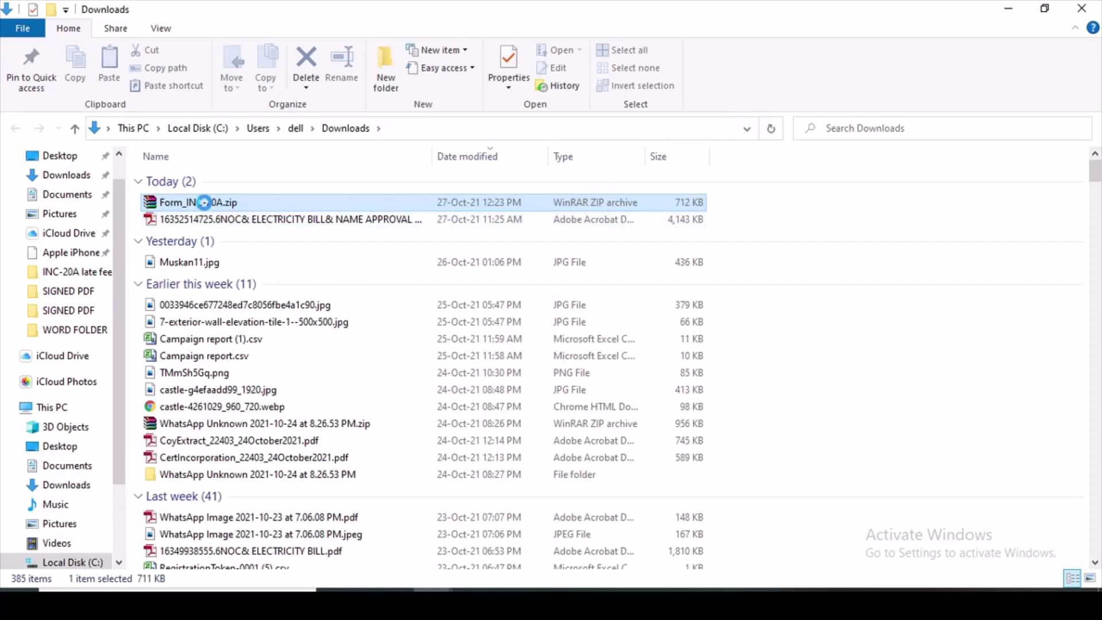
- Extract the Form_INC-20A.zip archive into its own folder in Downloads
{"action": "right_click", "coordinate": [216, 205]}
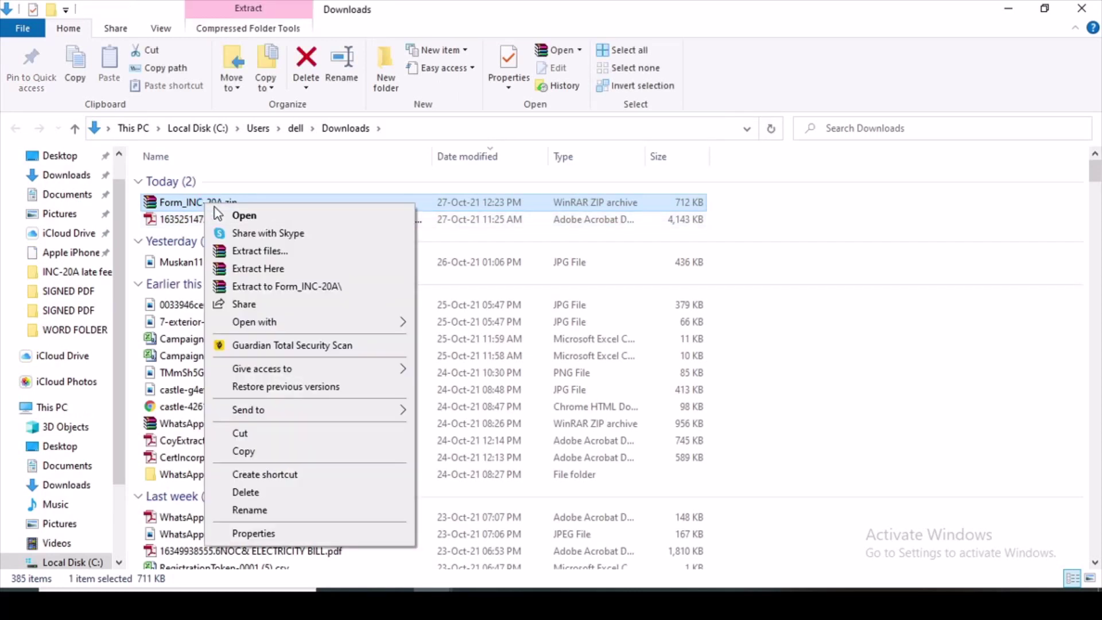
{"action": "left_click", "coordinate": [260, 253]}
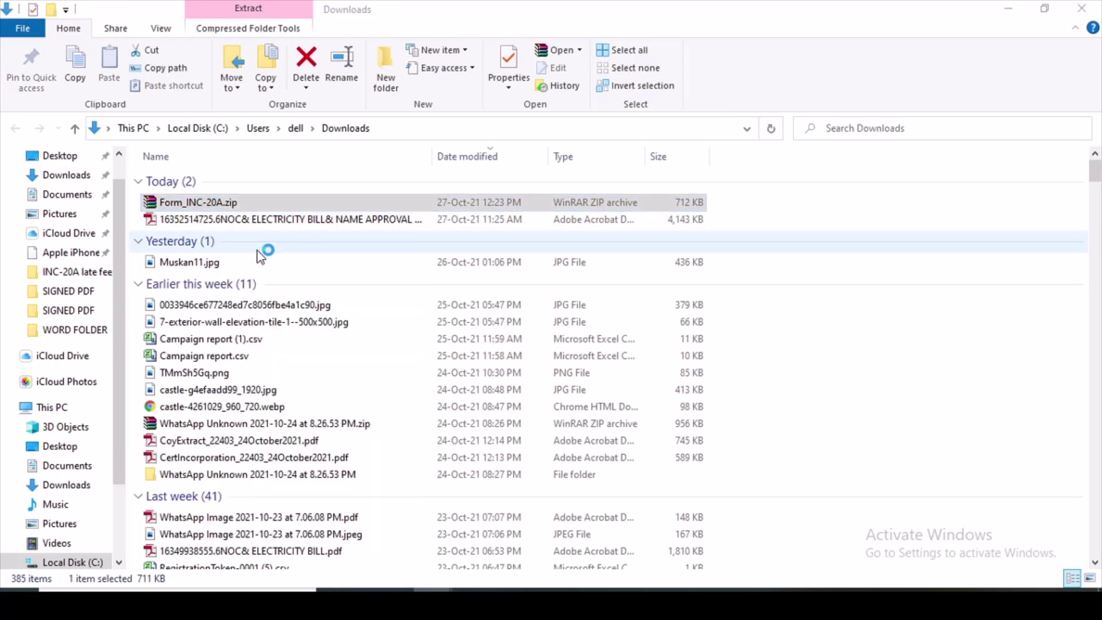
{"action": "left_click", "coordinate": [600, 468]}
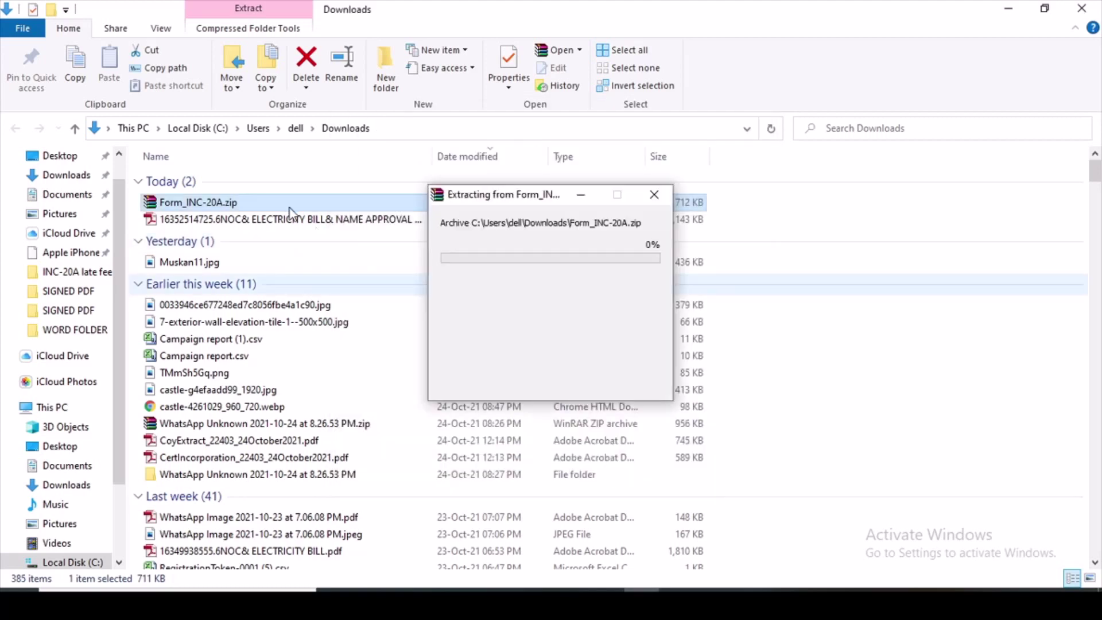
- Open Form_INC-20A.pdf from the extracted Form_INC-20A subfolder, allow its connection request, and maximize the reader window
{"action": "double_click", "coordinate": [238, 236]}
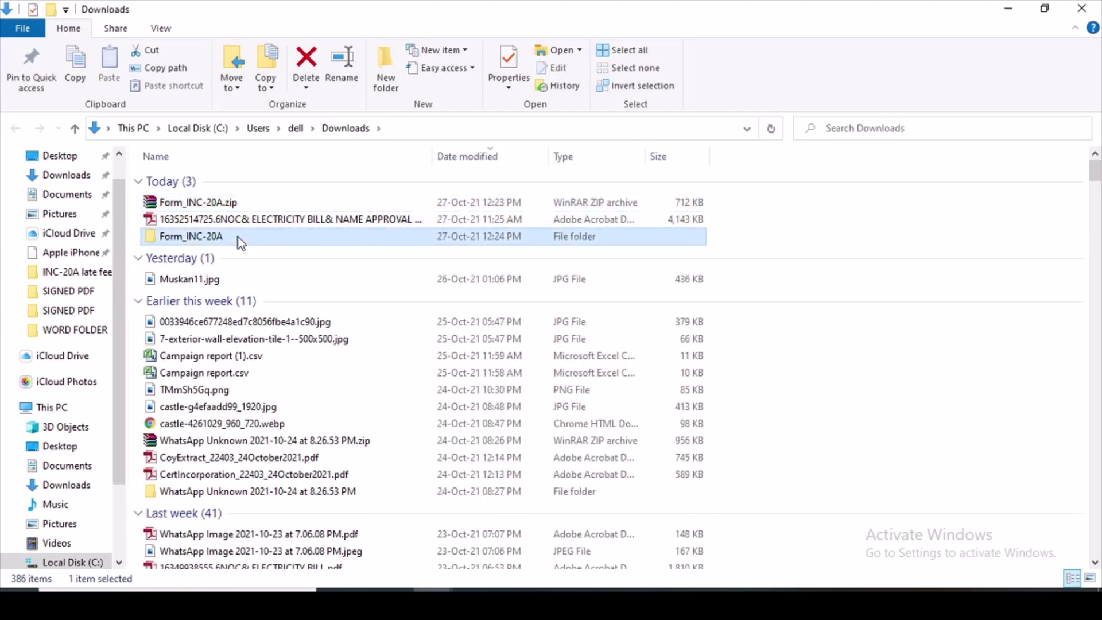
{"action": "left_click", "coordinate": [243, 181]}
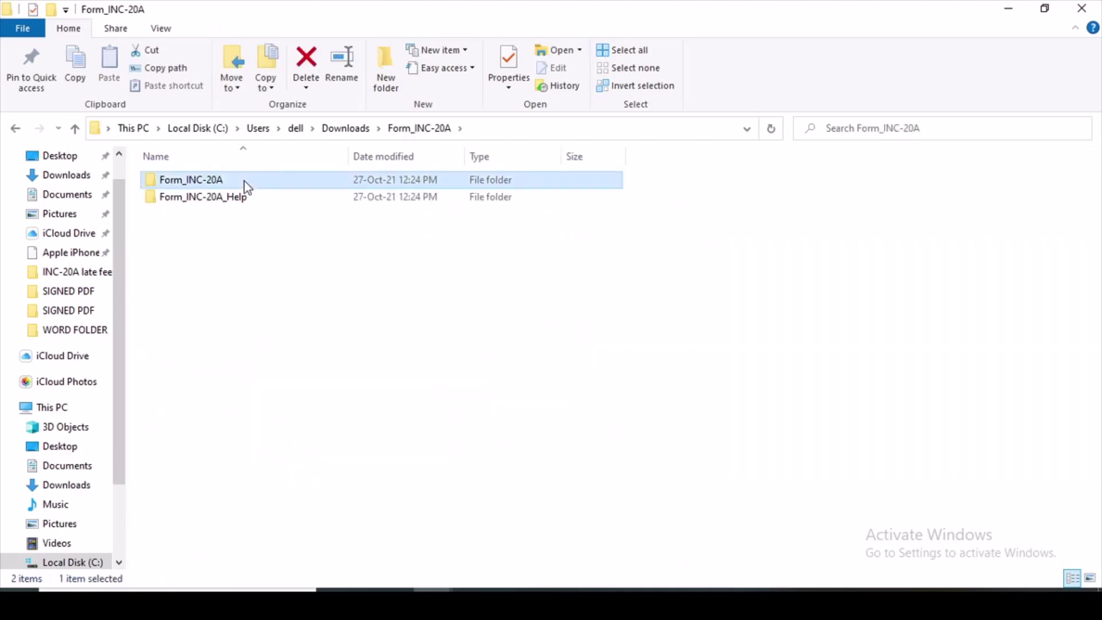
{"action": "double_click", "coordinate": [244, 180]}
{"action": "left_click", "coordinate": [244, 181]}
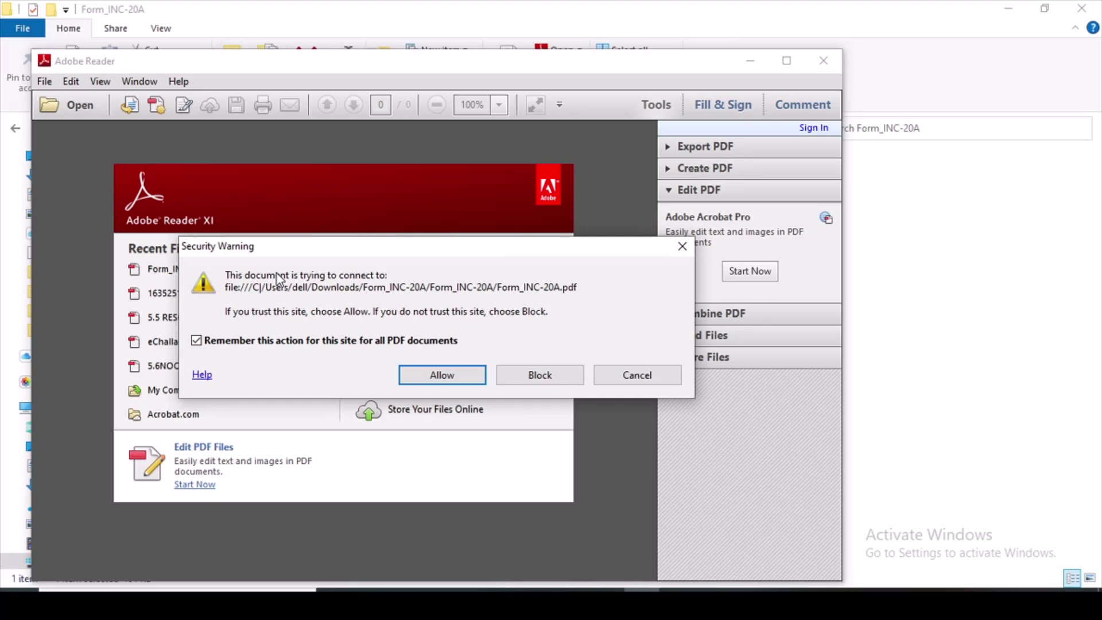
{"action": "left_click", "coordinate": [449, 377]}
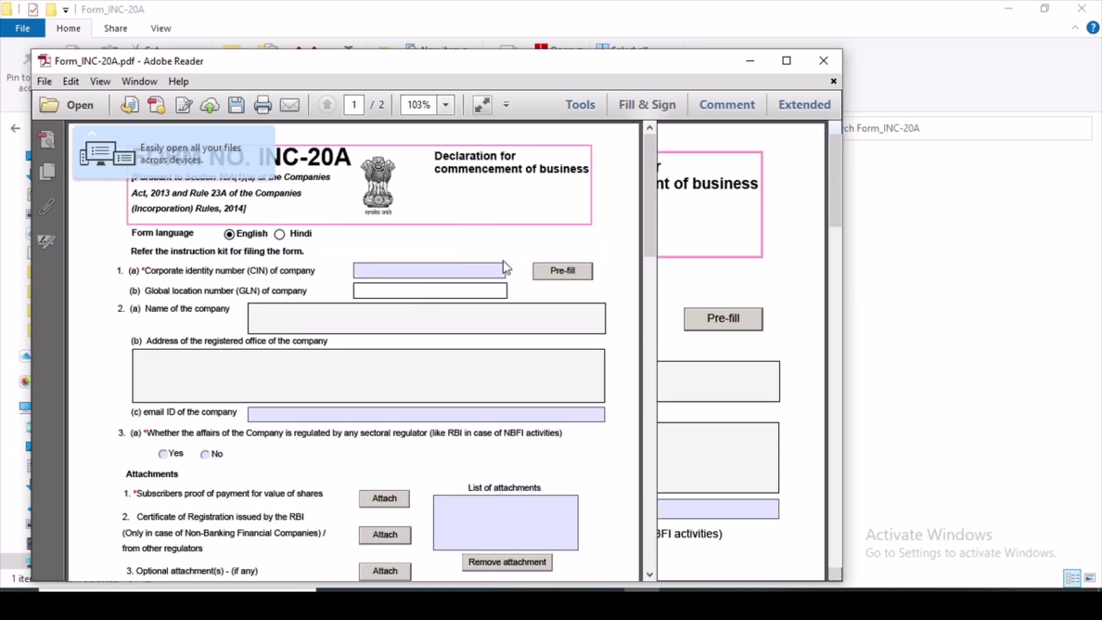
{"action": "left_click", "coordinate": [786, 60]}
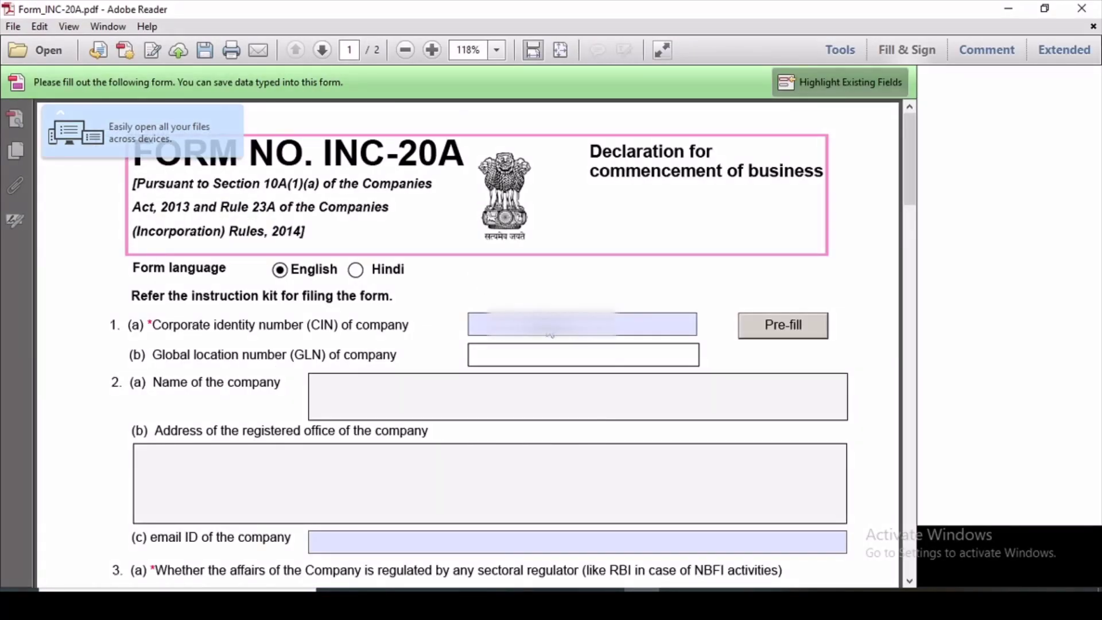
- Paste the company's CIN into field 1(a) and request the pre-fill of the company details
{"action": "left_click", "coordinate": [550, 335]}
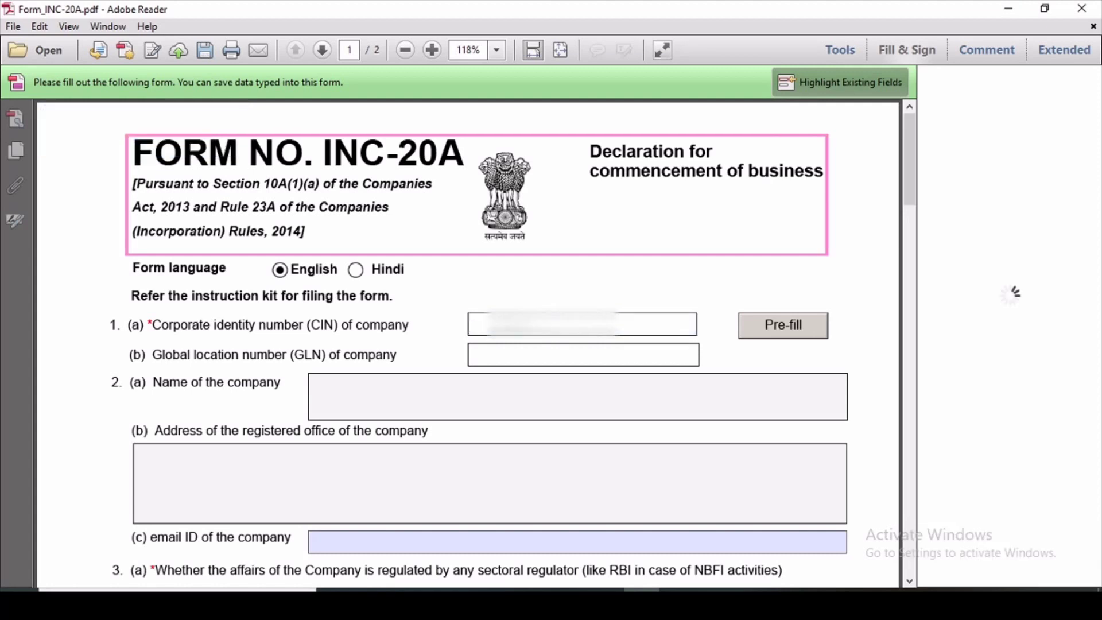
{"action": "key", "text": "ctrl+v"}
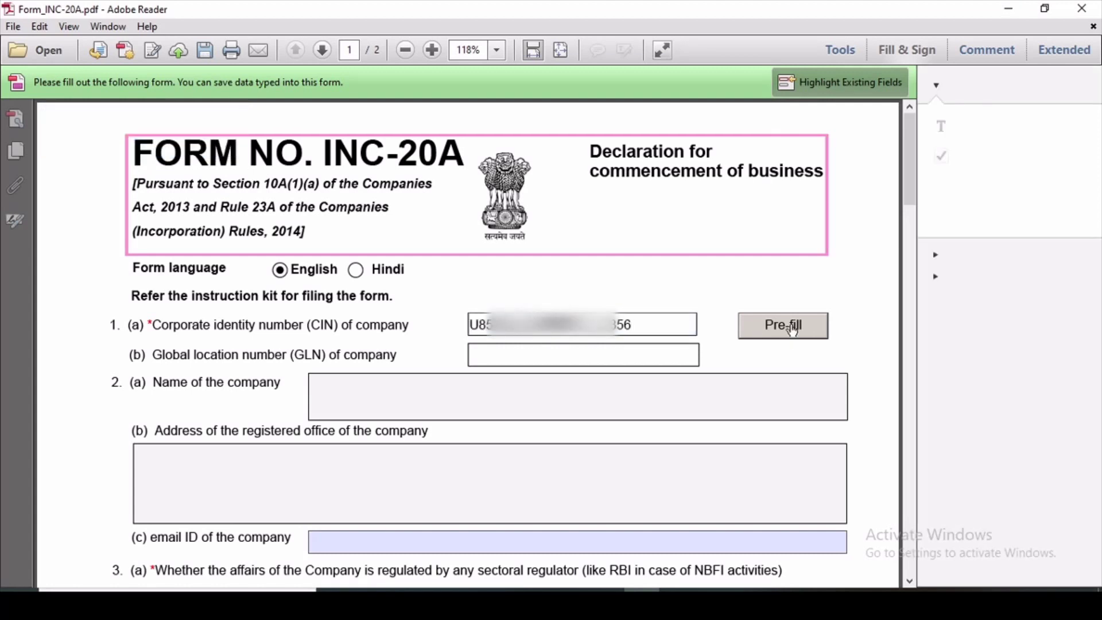
{"action": "left_click", "coordinate": [792, 326]}
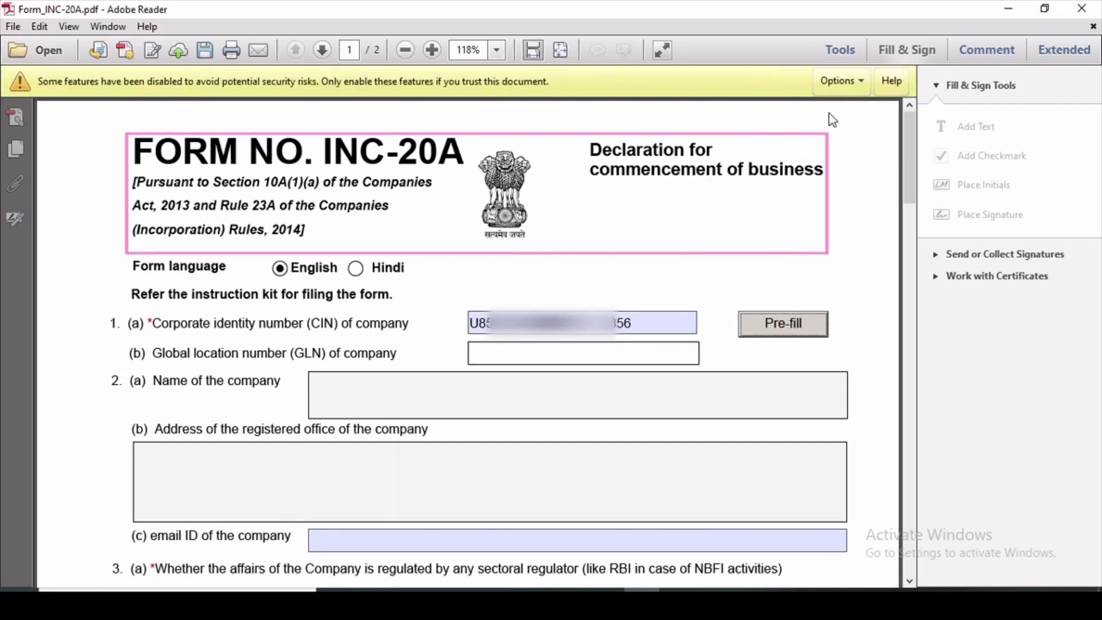
- Always trust this document and save it as Form_INC-20A.pdf in the same folder, replacing the existing file
{"action": "left_click", "coordinate": [837, 81]}
{"action": "left_click", "coordinate": [870, 126]}
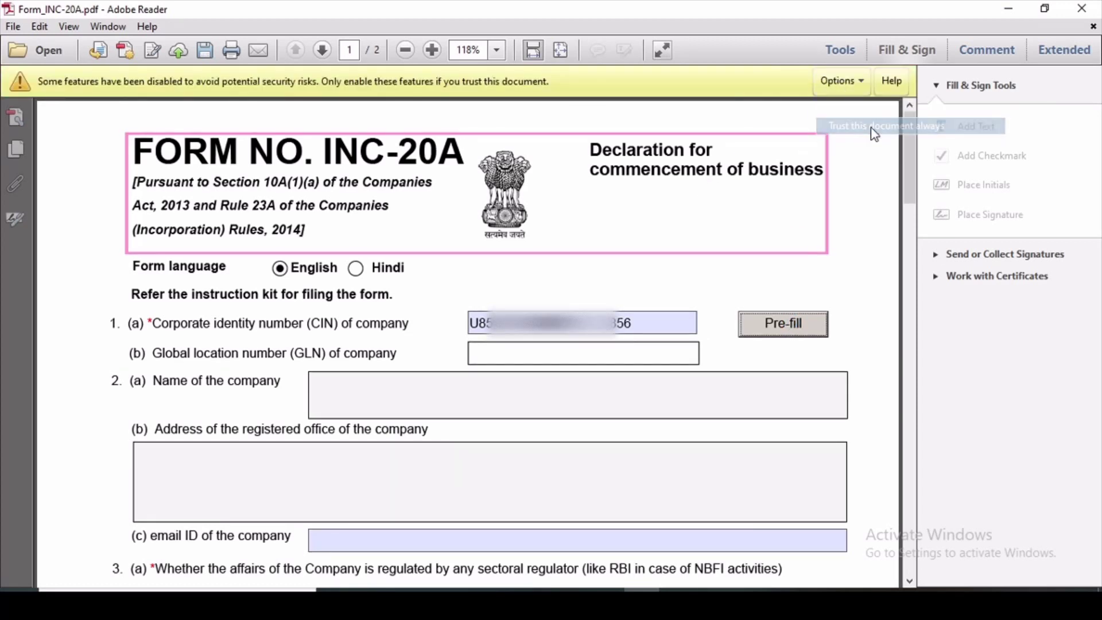
{"action": "left_click", "coordinate": [582, 337]}
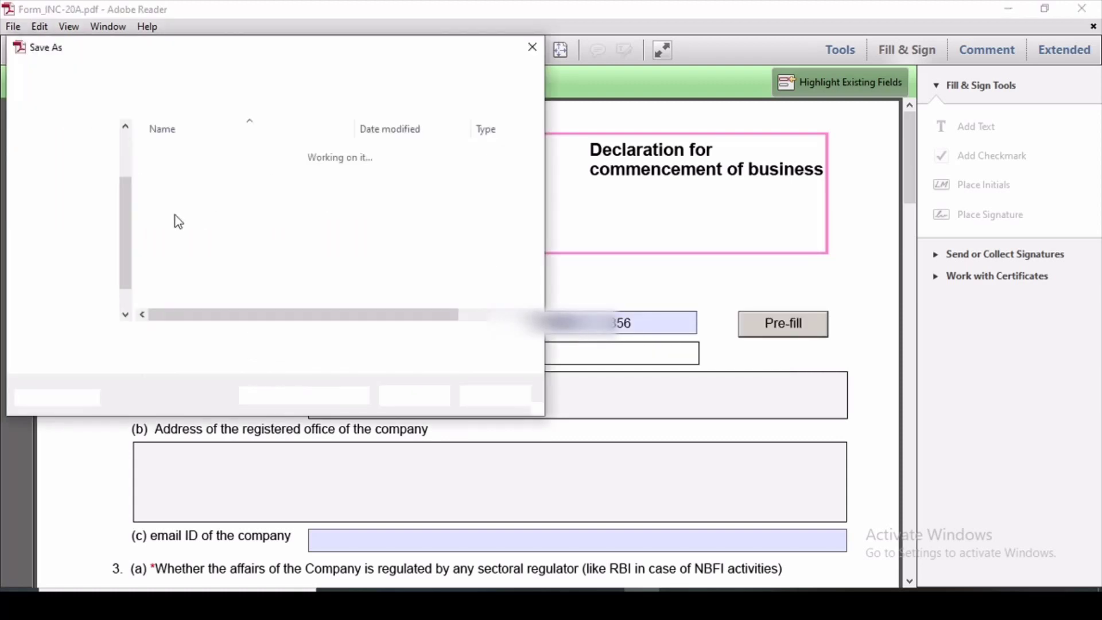
{"action": "left_click", "coordinate": [422, 400]}
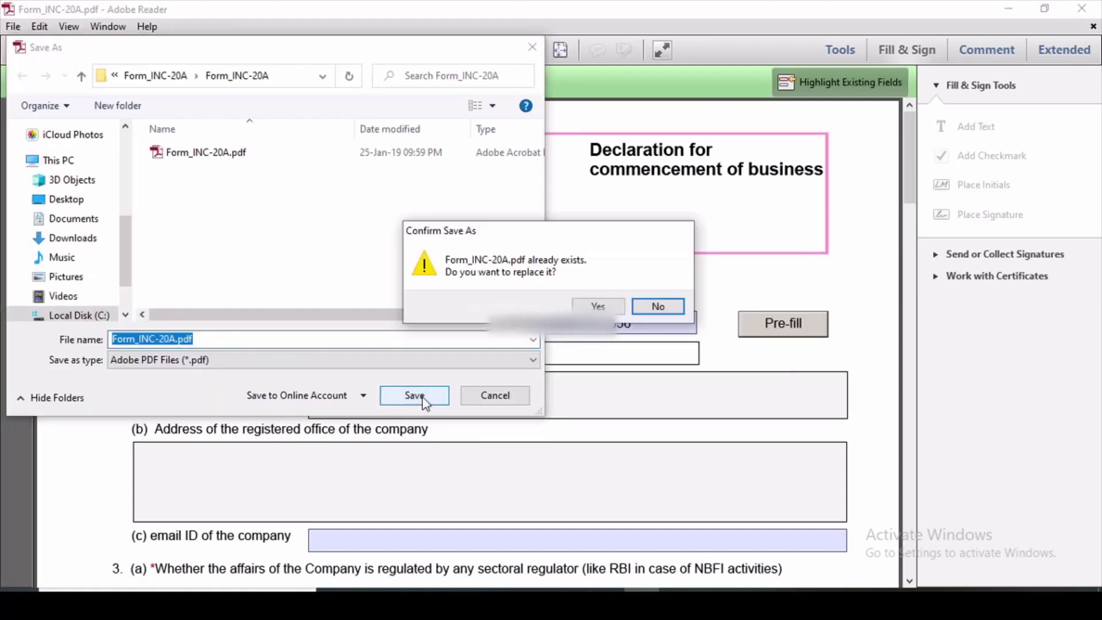
{"action": "left_click", "coordinate": [581, 307]}
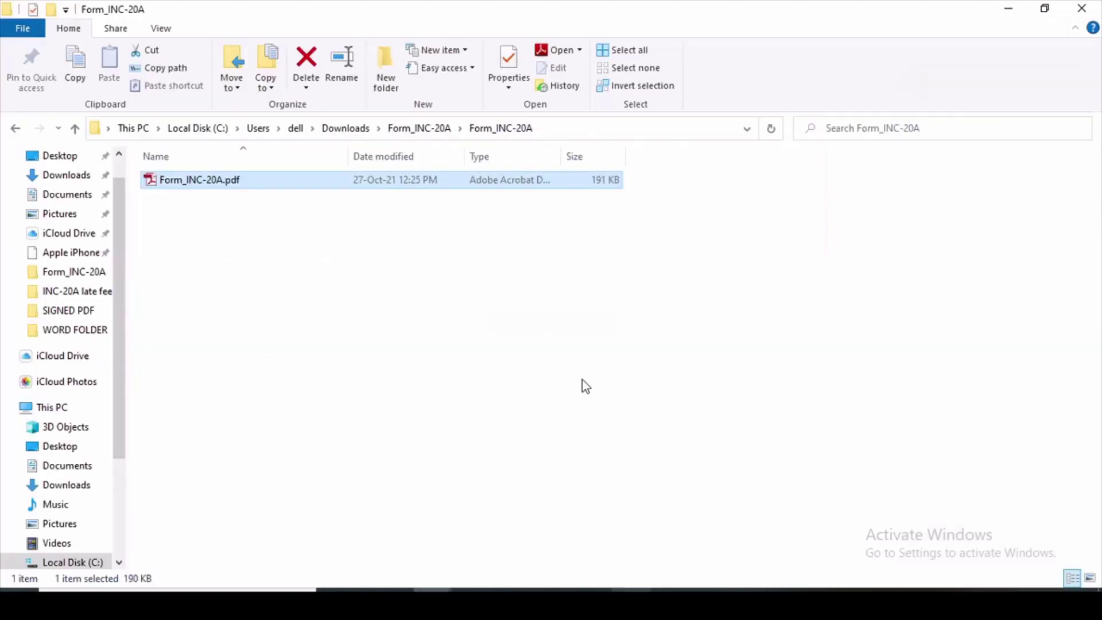
- Reopen the saved Form_INC-20A.pdf and pre-fill the company details from the CIN
{"action": "left_click", "coordinate": [583, 380]}
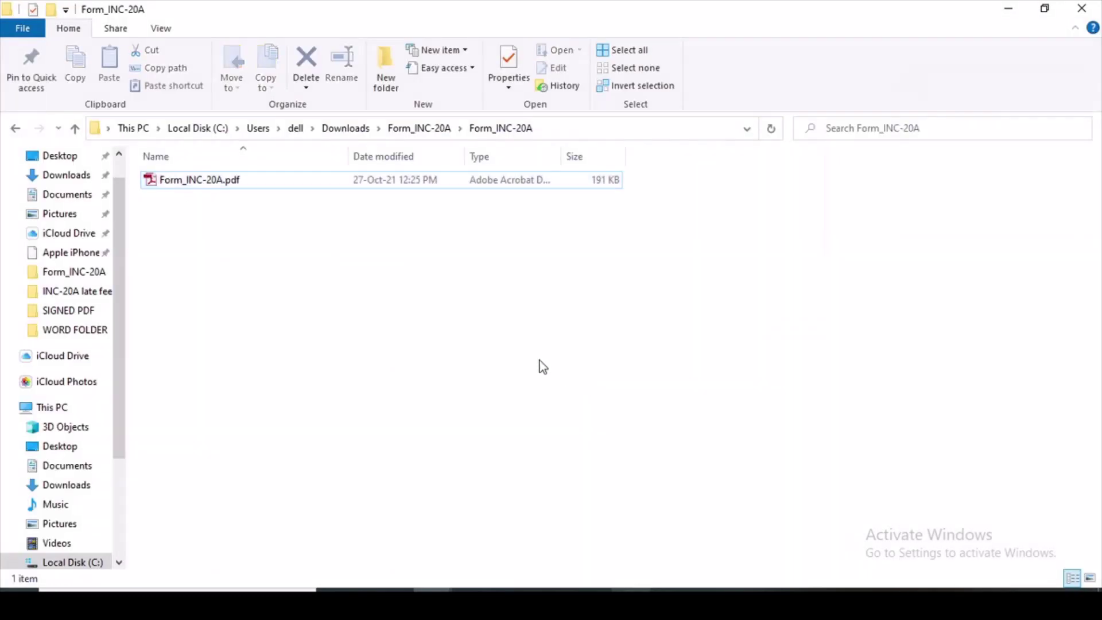
{"action": "double_click", "coordinate": [224, 181]}
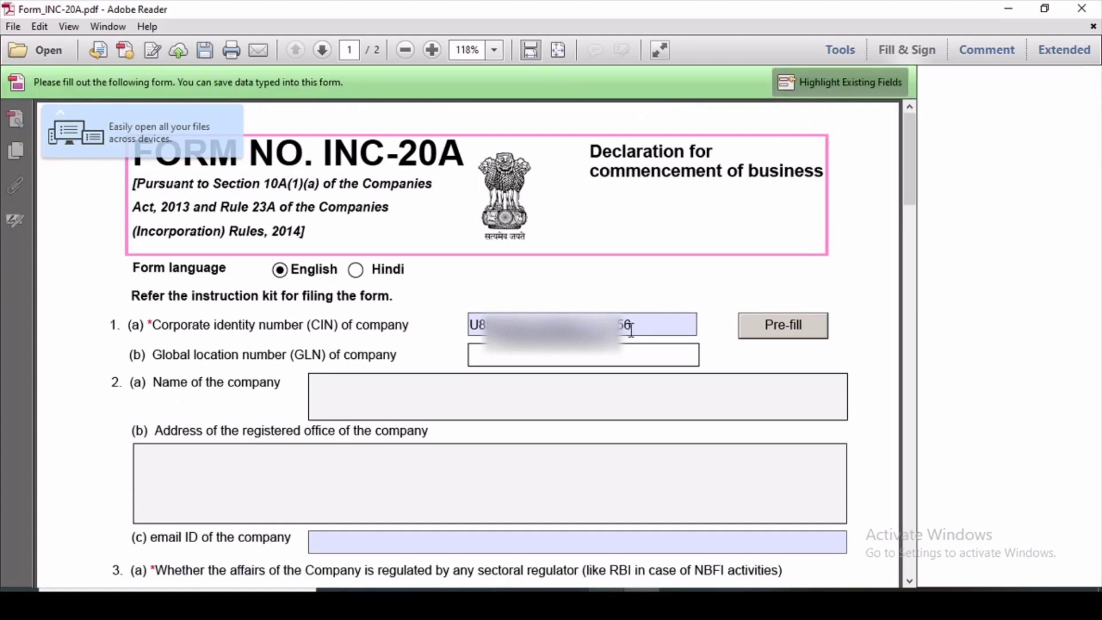
{"action": "left_click", "coordinate": [646, 326]}
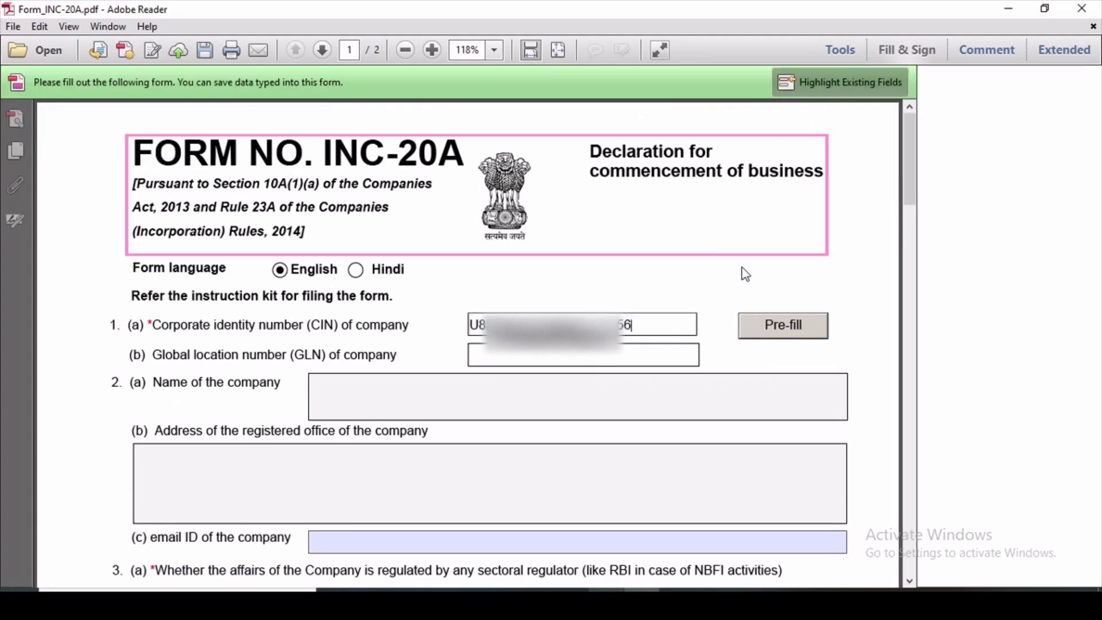
{"action": "left_click", "coordinate": [757, 333]}
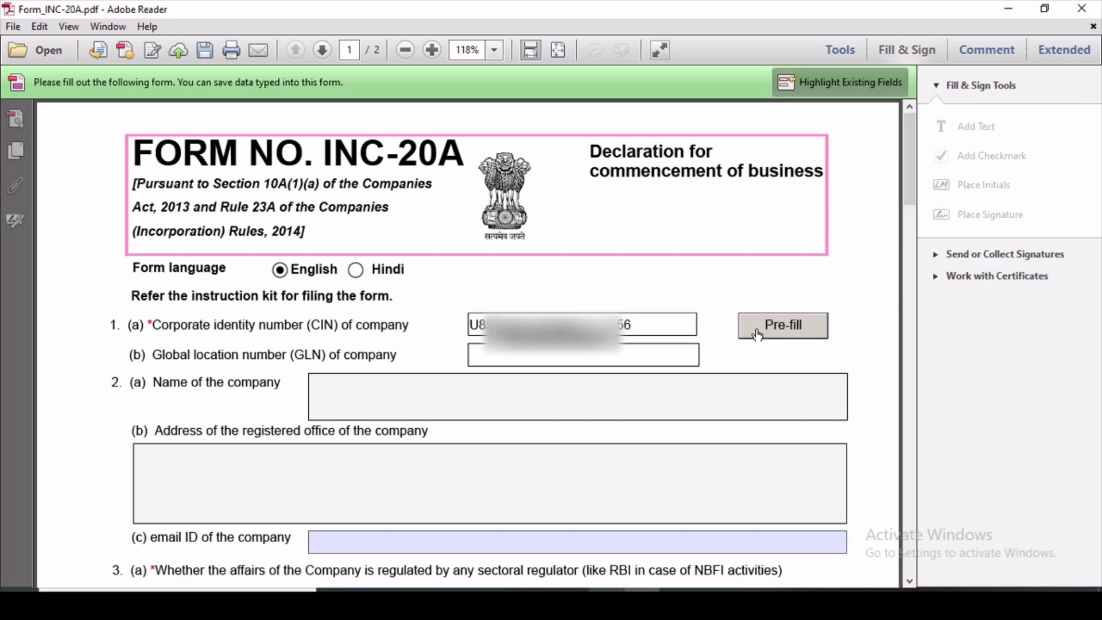
{"action": "left_click", "coordinate": [757, 333]}
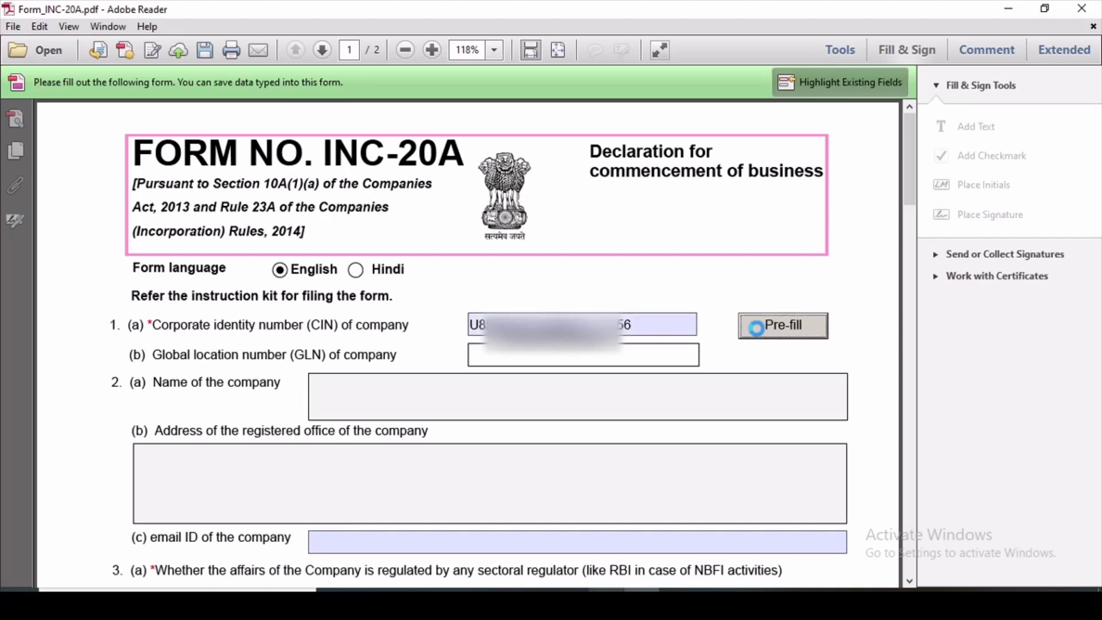
- Check the pre-filled company email ID and answer No to regulation by a sectoral regulator
{"action": "scroll", "coordinate": [484, 337], "scroll_direction": "down", "scroll_amount": 3}
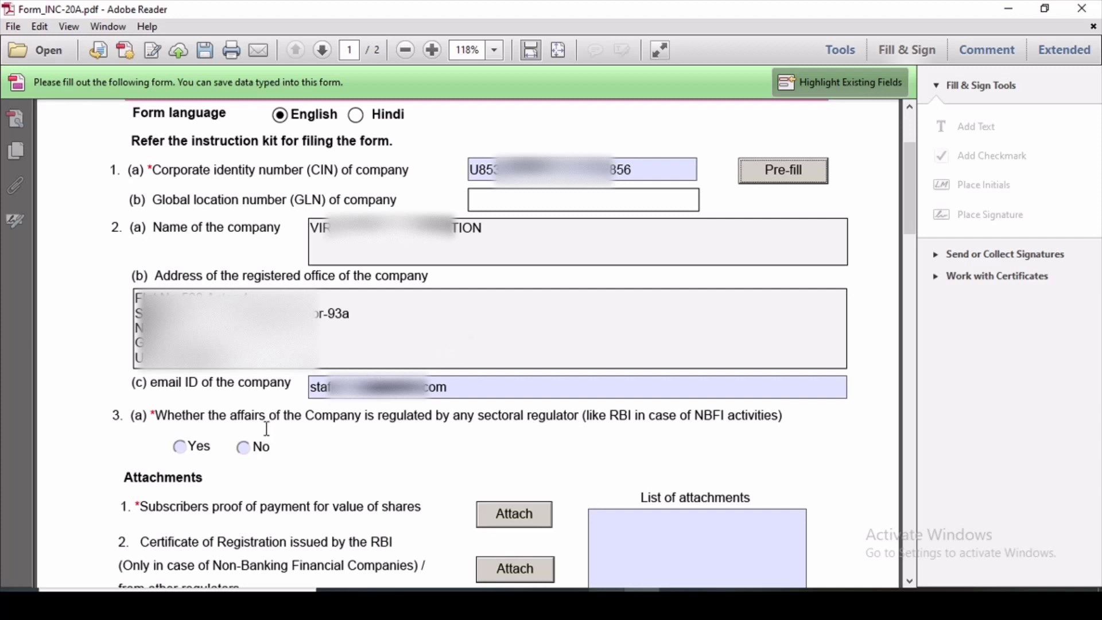
{"action": "left_click", "coordinate": [480, 387]}
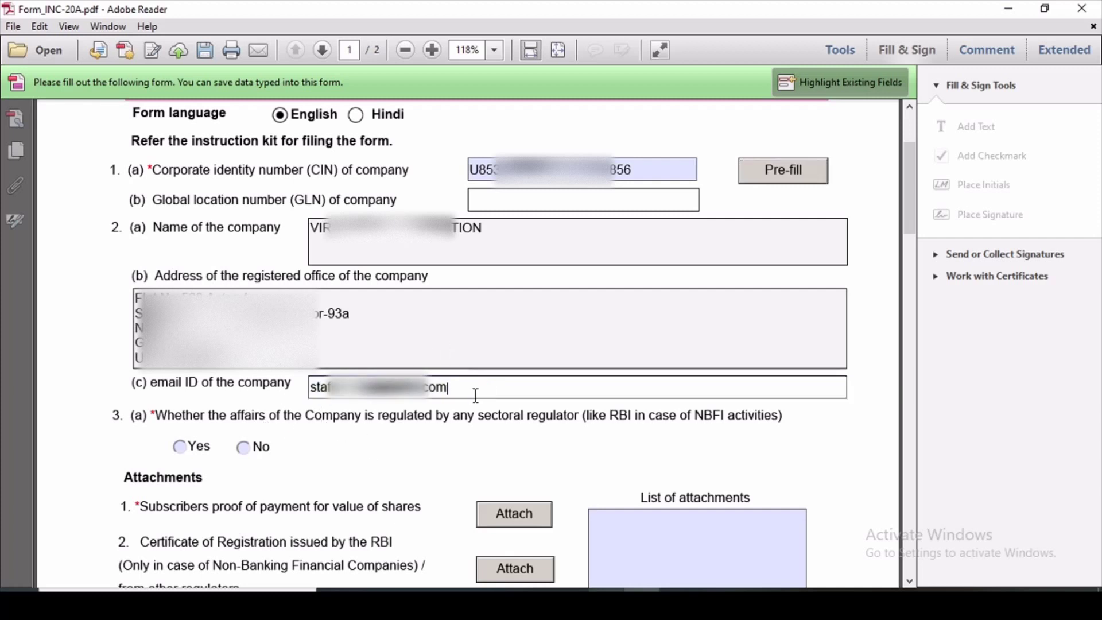
{"action": "left_click", "coordinate": [480, 455]}
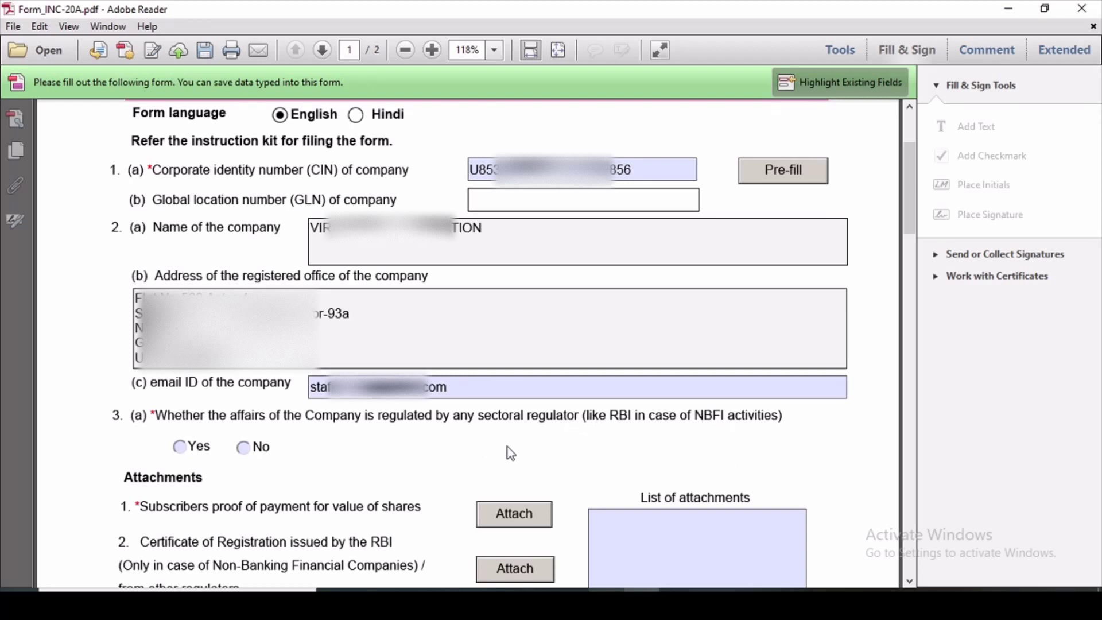
{"action": "left_click", "coordinate": [243, 448]}
{"action": "left_click", "coordinate": [243, 449]}
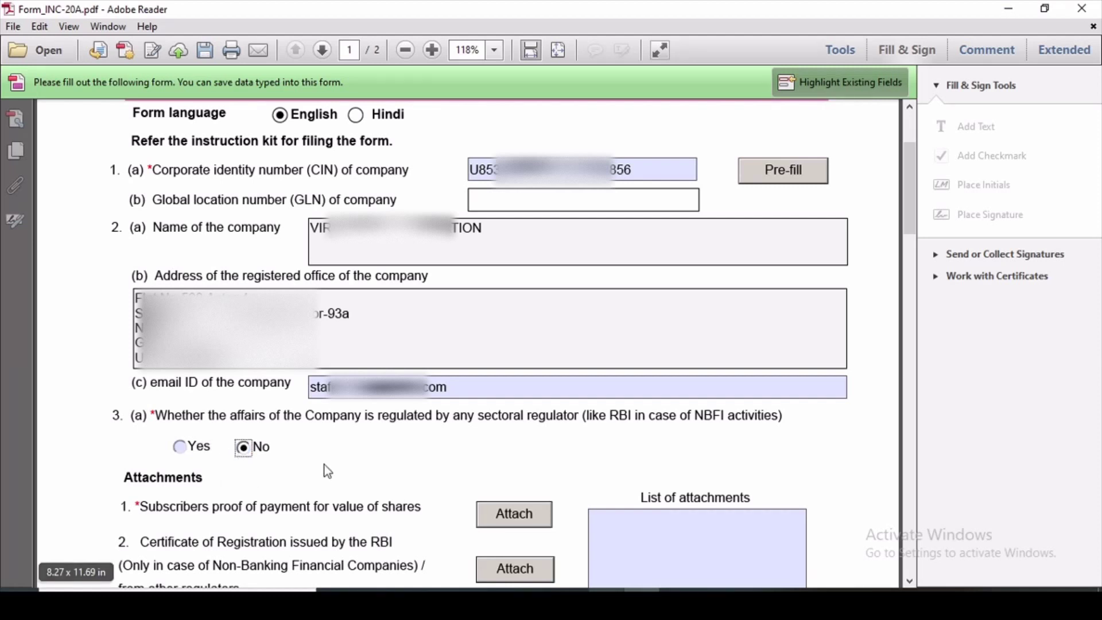
- Attach the company's bank statement PDF as the subscribers' proof of payment for value of shares
{"action": "scroll", "coordinate": [325, 468], "scroll_direction": "down", "scroll_amount": 3}
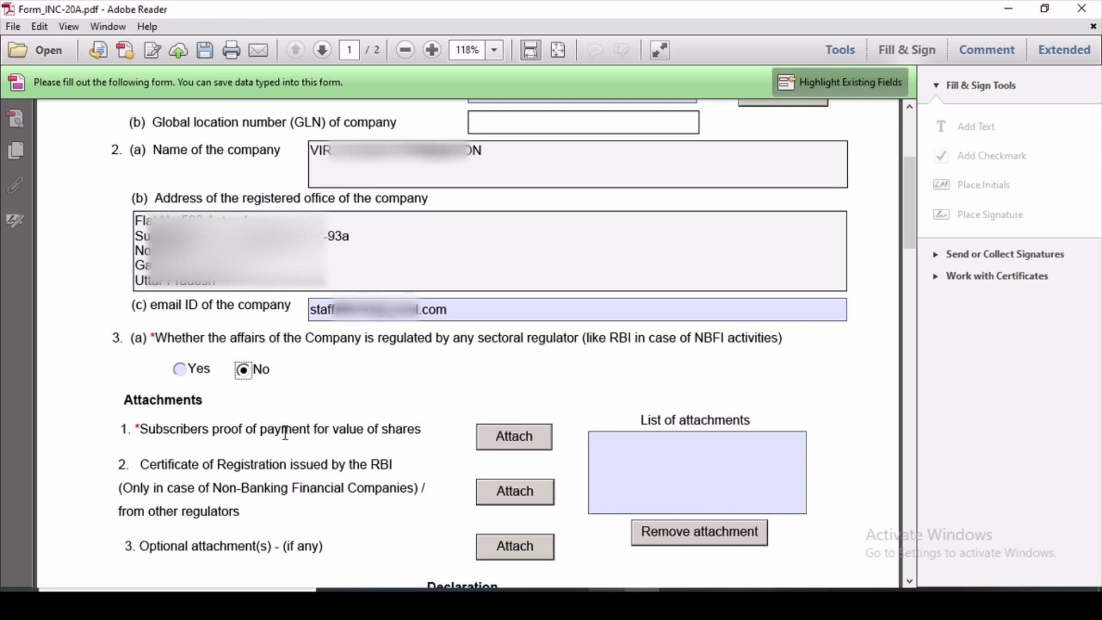
{"action": "left_click", "coordinate": [533, 451]}
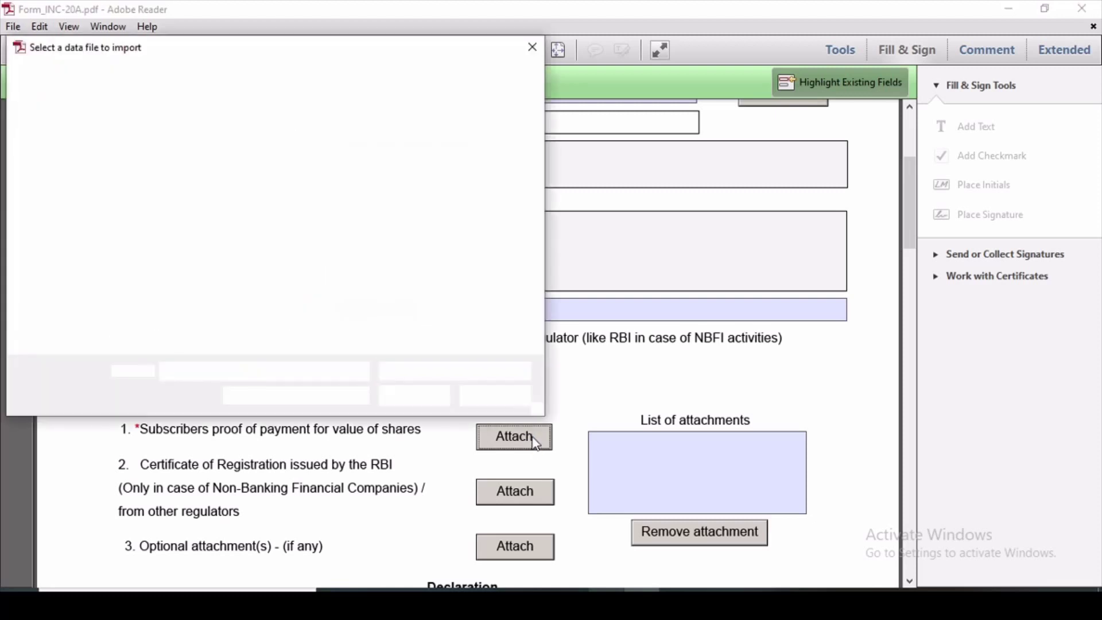
{"action": "left_click", "coordinate": [250, 203]}
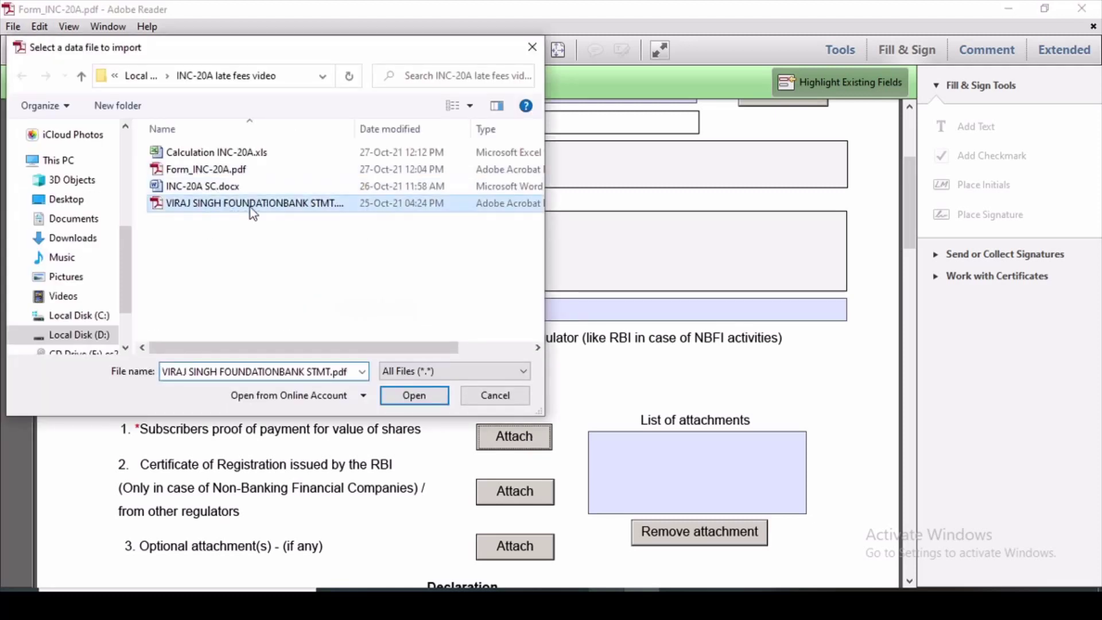
{"action": "left_click", "coordinate": [418, 398]}
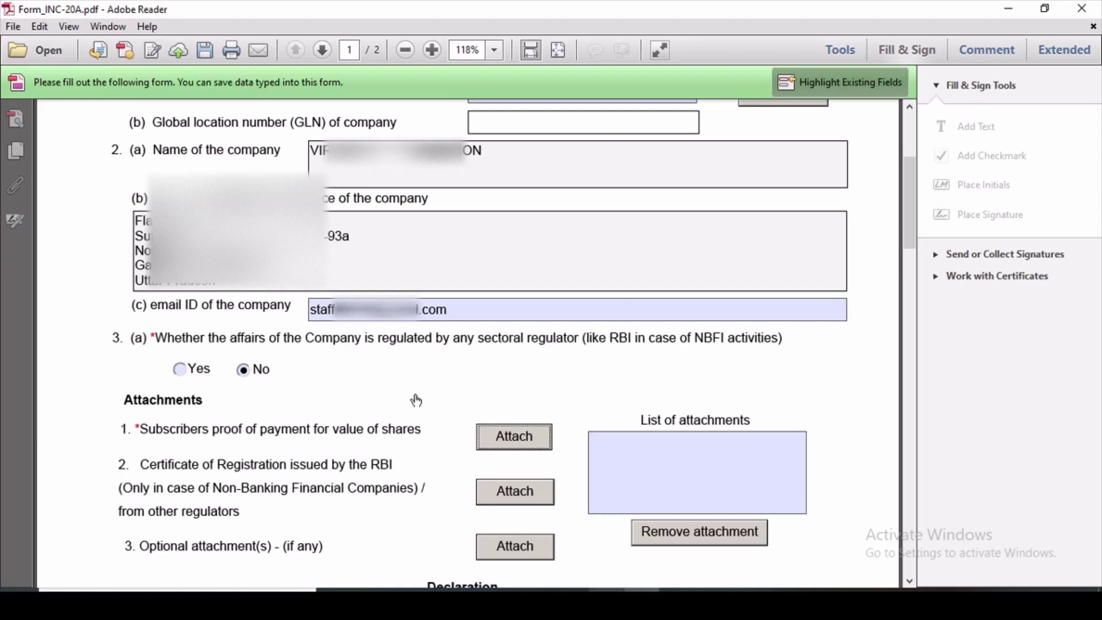
- Enter board resolution number 04 dated 25/10/2021 in the Declaration section
{"action": "scroll", "coordinate": [669, 453], "scroll_direction": "down", "scroll_amount": 3}
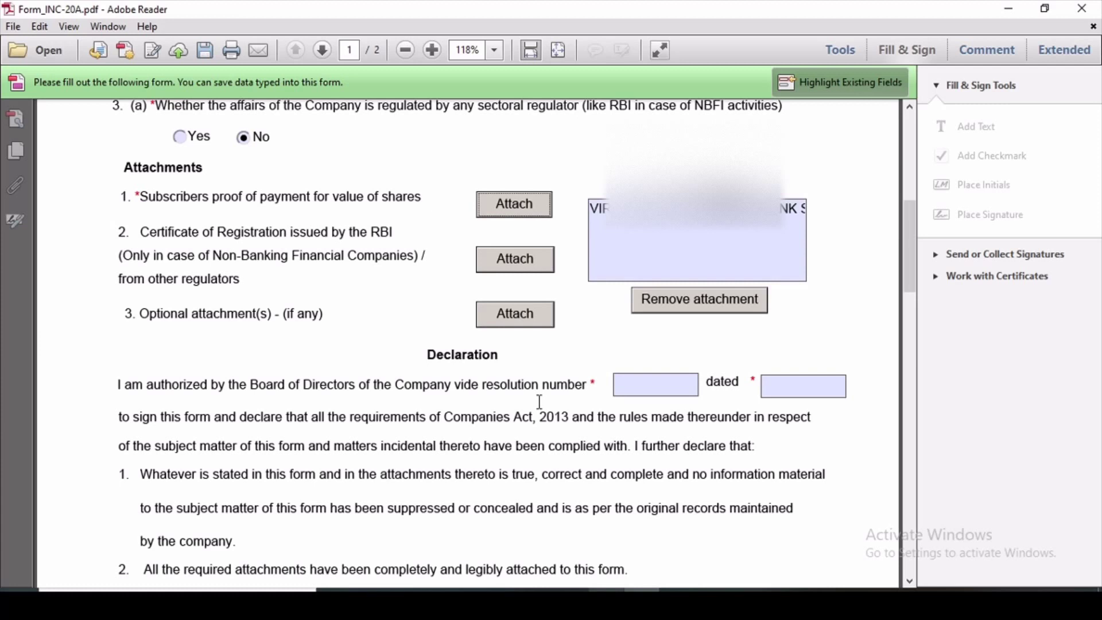
{"action": "left_click", "coordinate": [646, 386]}
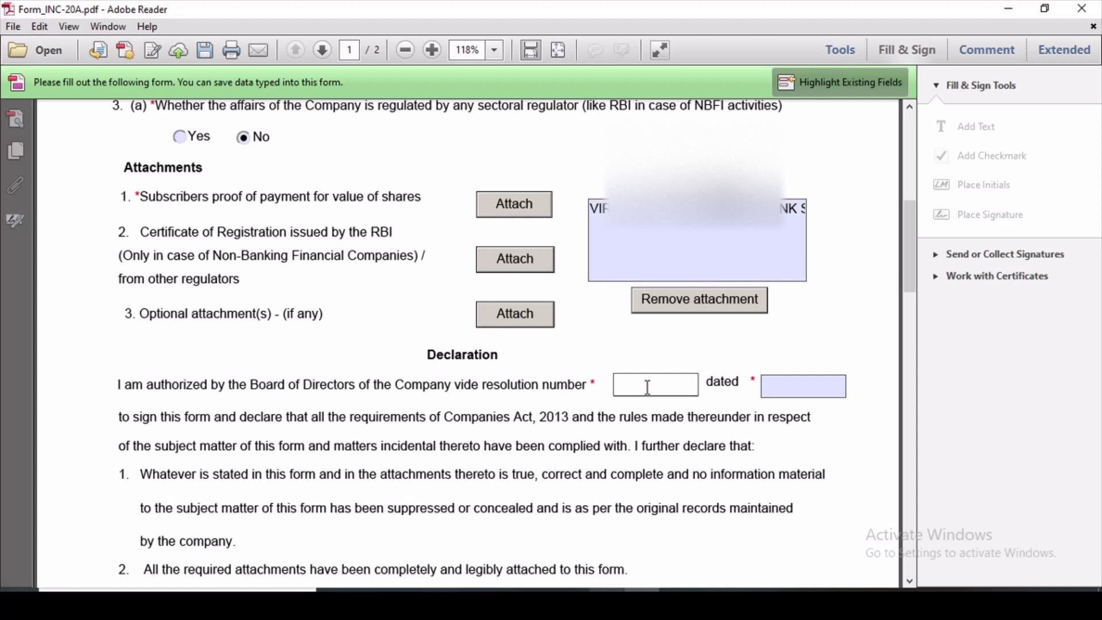
{"action": "type", "text": "04"}
{"action": "left_click", "coordinate": [786, 386]}
{"action": "left_click", "coordinate": [854, 387]}
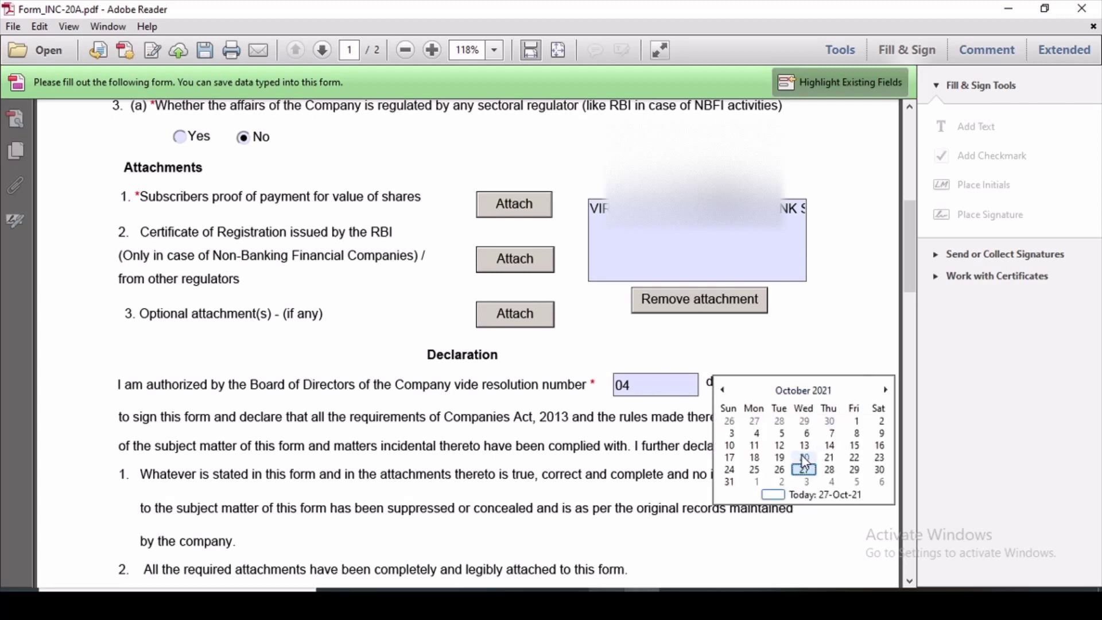
{"action": "left_click", "coordinate": [754, 470]}
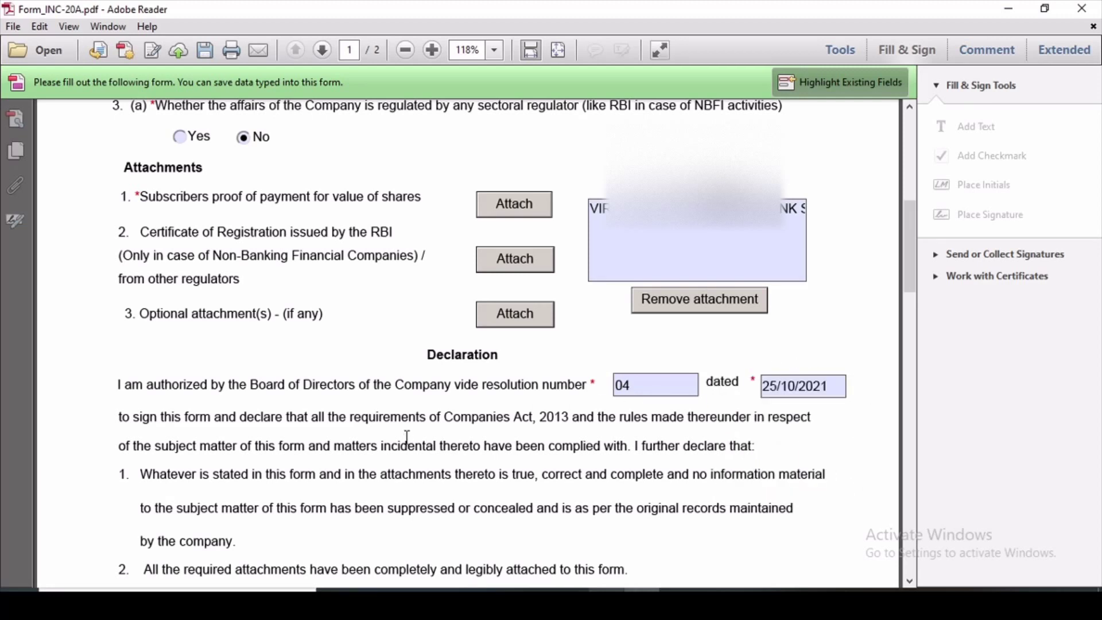
- Read through the numbered statements in the Declaration section
{"action": "scroll", "coordinate": [407, 433], "scroll_direction": "down", "scroll_amount": 1}
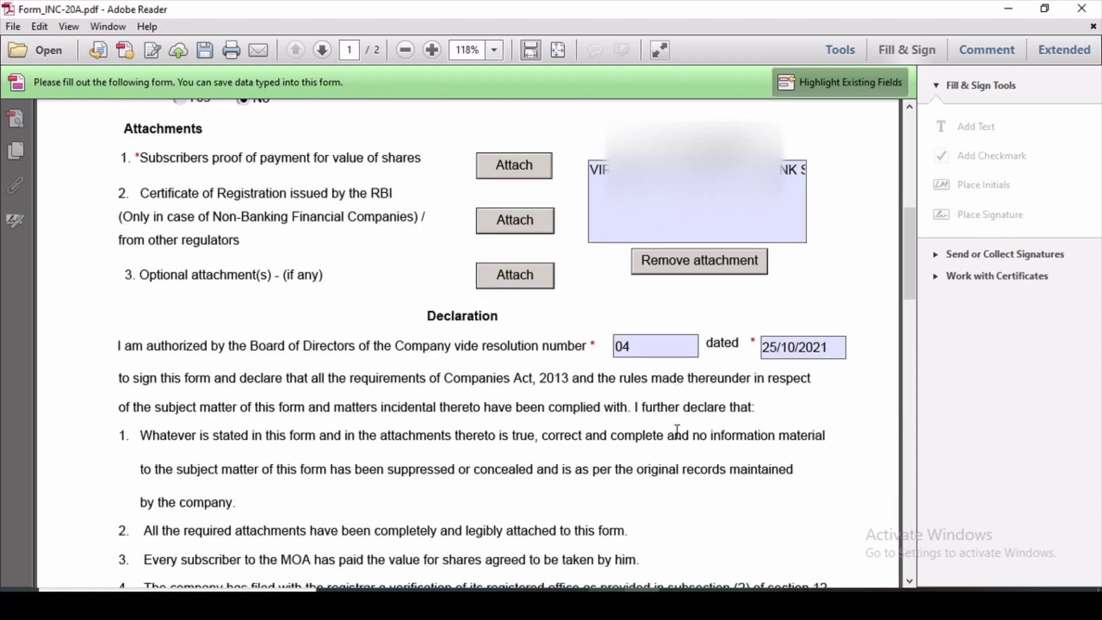
{"action": "scroll", "coordinate": [444, 436], "scroll_direction": "down", "scroll_amount": 1}
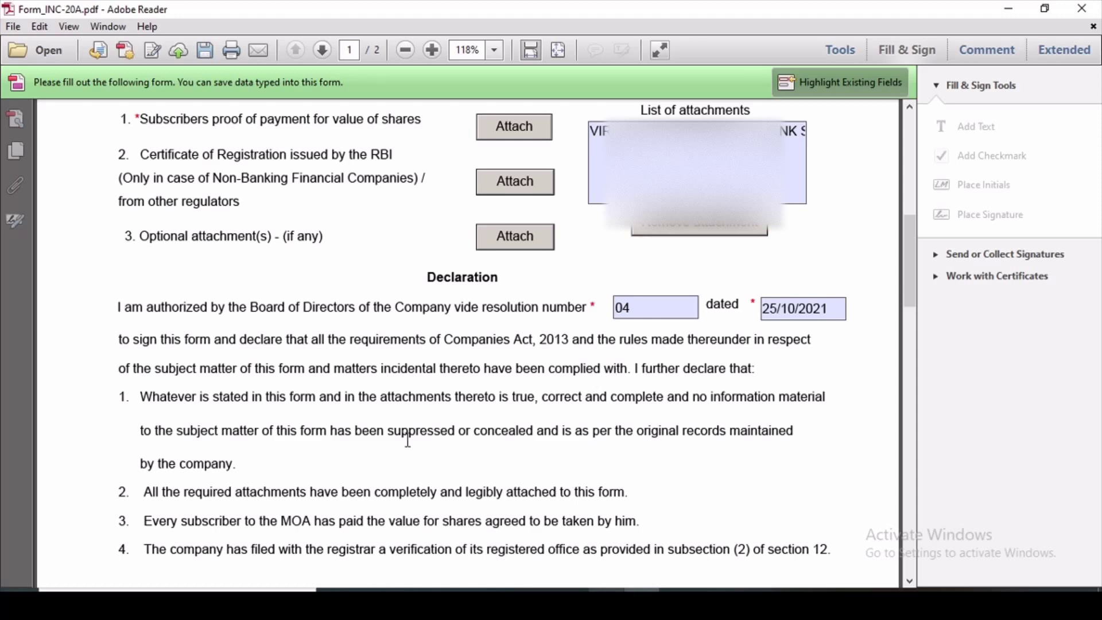
{"action": "scroll", "coordinate": [374, 407], "scroll_direction": "down", "scroll_amount": 1}
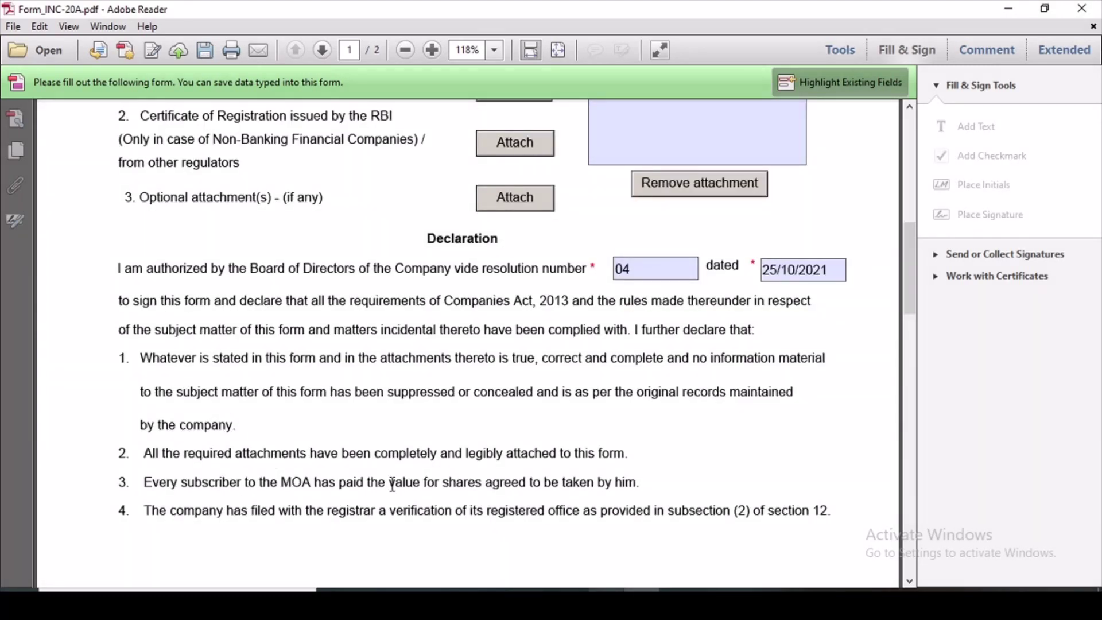
- Copy the director identification number from the Calculation INC-20A.xls workbook in Excel into the form's Director identification number field
{"action": "scroll", "coordinate": [322, 486], "scroll_direction": "down", "scroll_amount": 1}
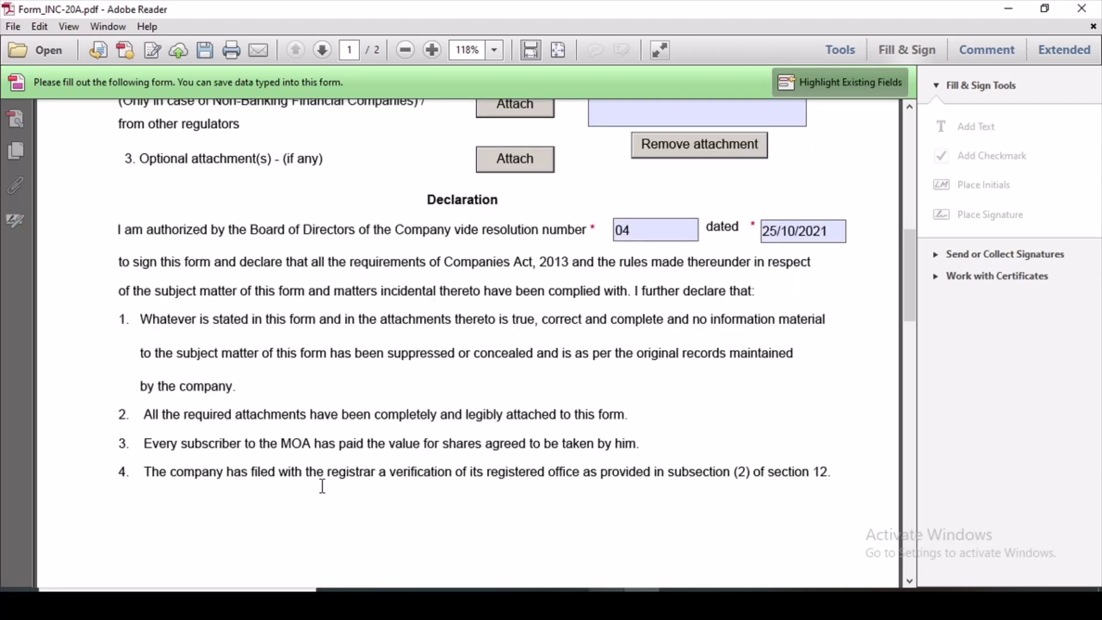
{"action": "scroll", "coordinate": [323, 487], "scroll_direction": "down", "scroll_amount": 2}
{"action": "scroll", "coordinate": [323, 488], "scroll_direction": "up", "scroll_amount": 2}
{"action": "scroll", "coordinate": [325, 482], "scroll_direction": "down", "scroll_amount": 7}
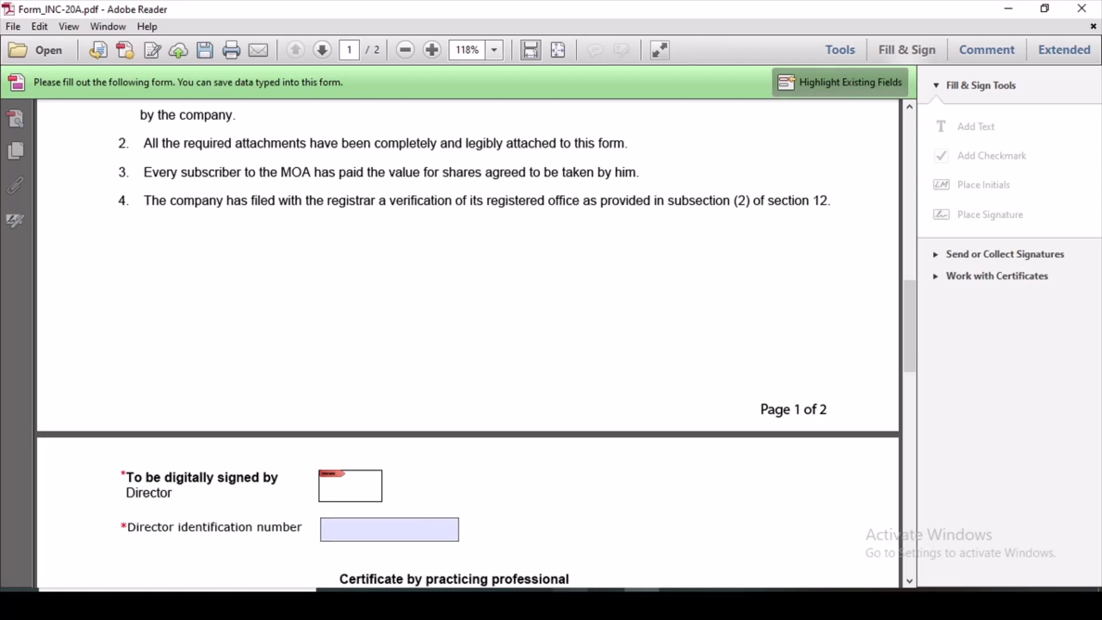
{"action": "left_click", "coordinate": [570, 602]}
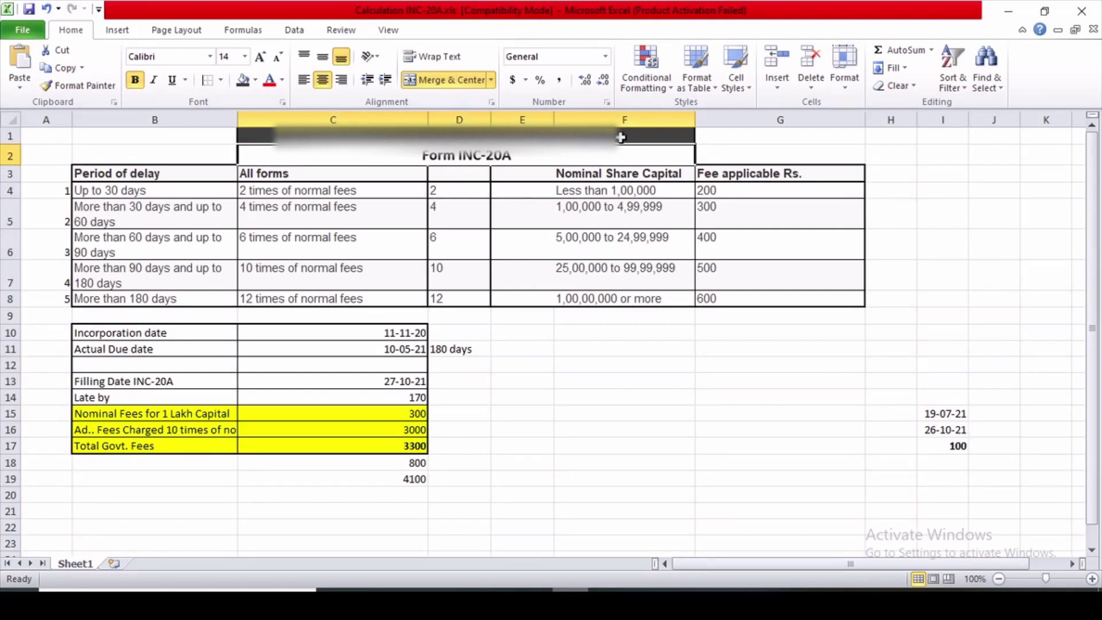
{"action": "left_click", "coordinate": [621, 138]}
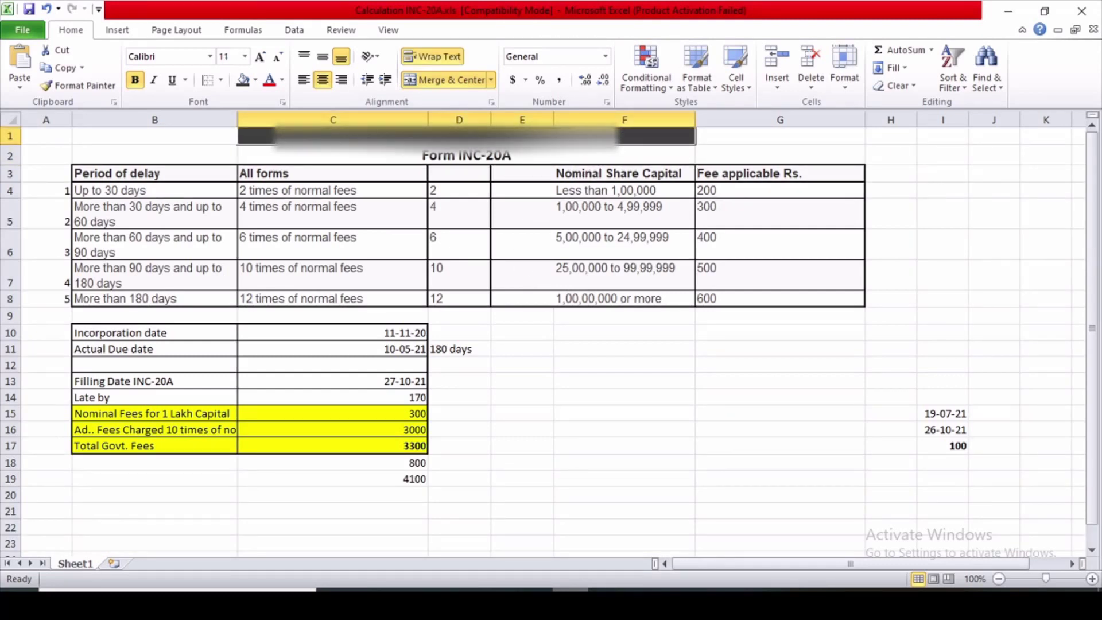
{"action": "double_click", "coordinate": [621, 138]}
{"action": "key", "text": "alt+Tab"}
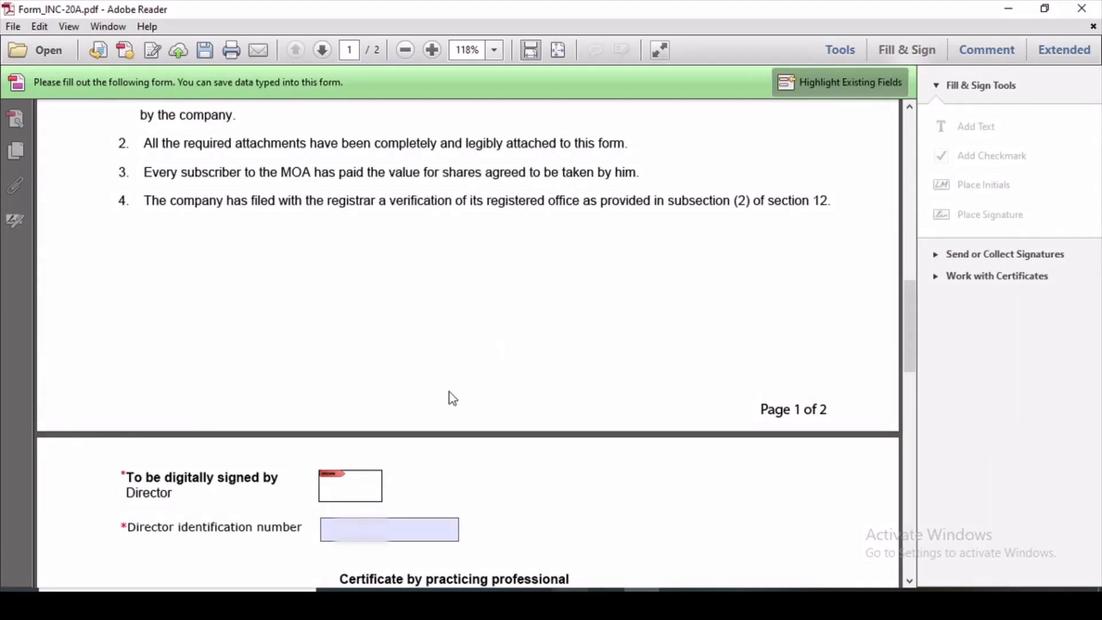
{"action": "left_click", "coordinate": [374, 522]}
{"action": "key", "text": "ctrl+v"}
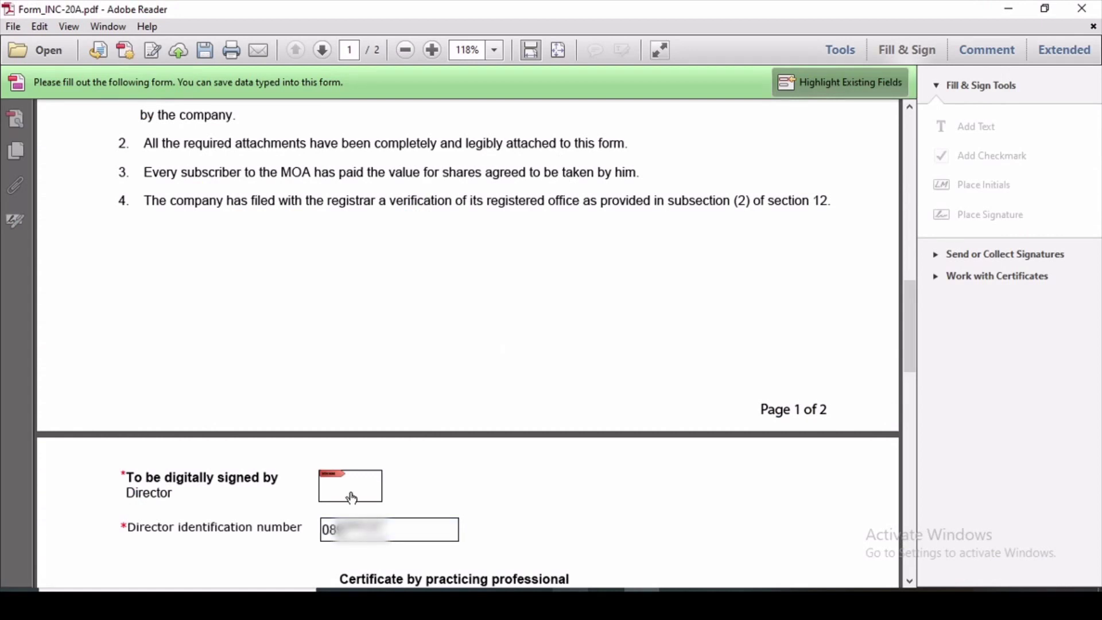
- In the Certificate by practicing professional section, choose Company secretary (in whole-time practice) and mark the member as Associate
{"action": "scroll", "coordinate": [362, 503], "scroll_direction": "down", "scroll_amount": 3}
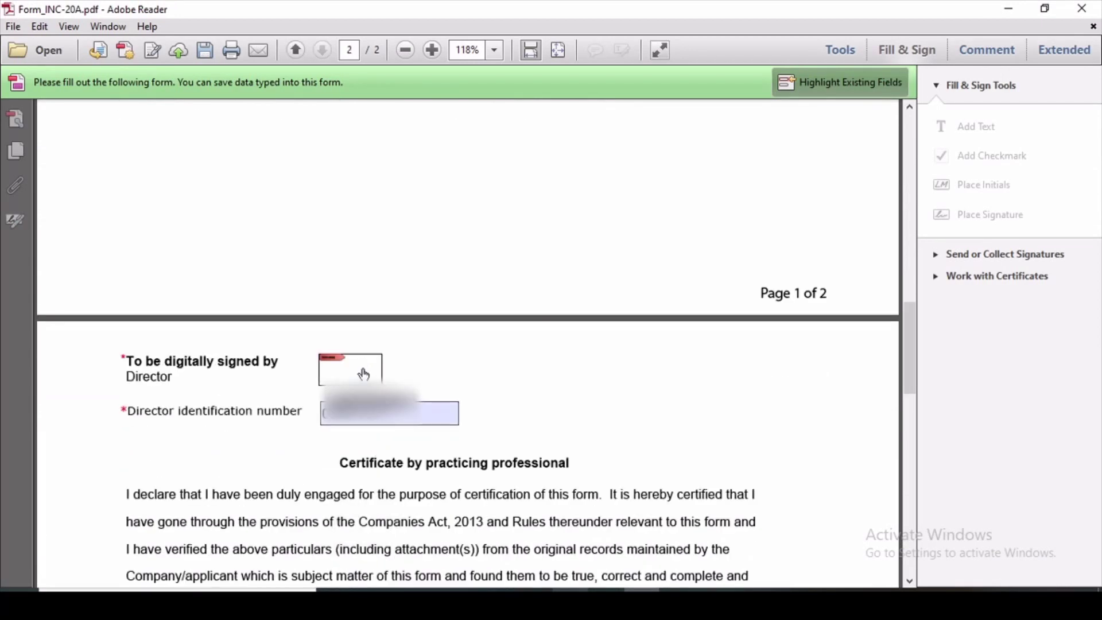
{"action": "scroll", "coordinate": [468, 385], "scroll_direction": "down", "scroll_amount": 10}
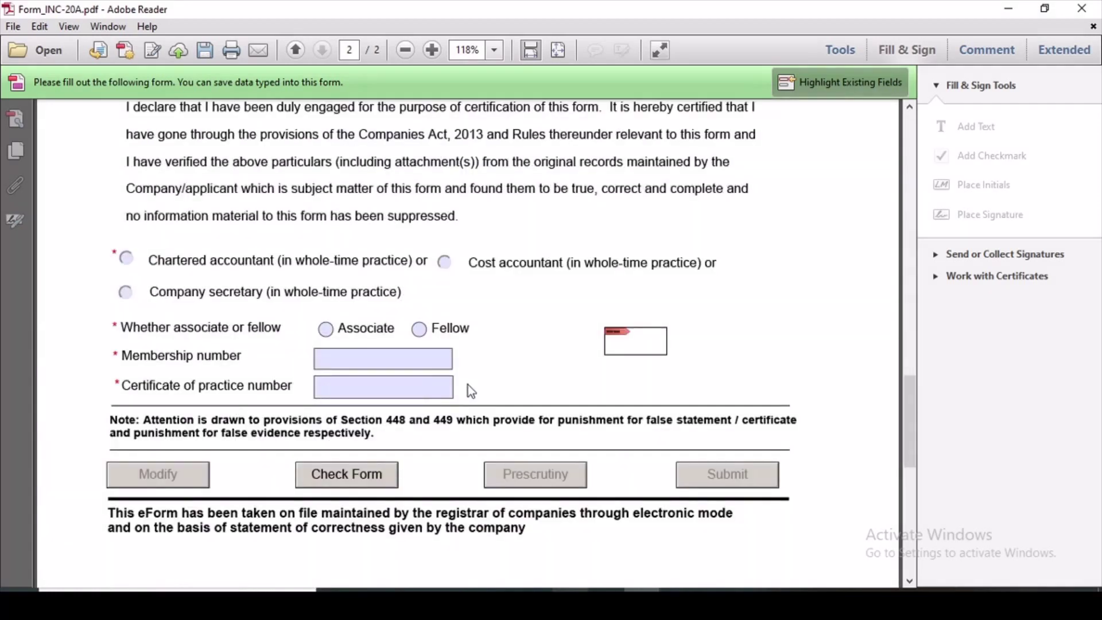
{"action": "scroll", "coordinate": [432, 361], "scroll_direction": "up", "scroll_amount": 4}
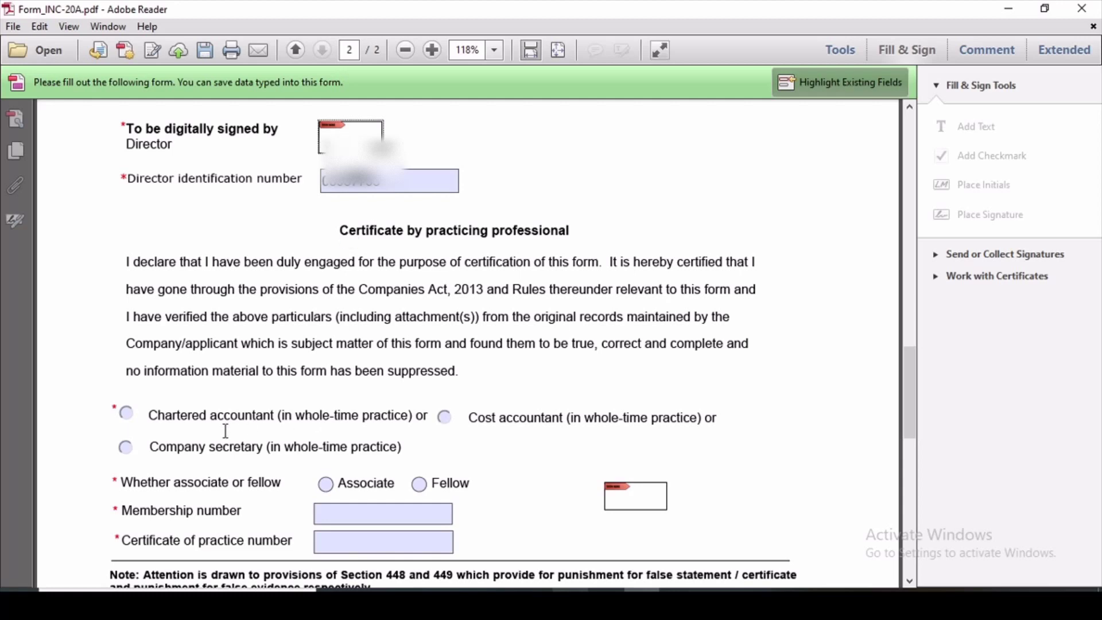
{"action": "scroll", "coordinate": [331, 442], "scroll_direction": "down", "scroll_amount": 1}
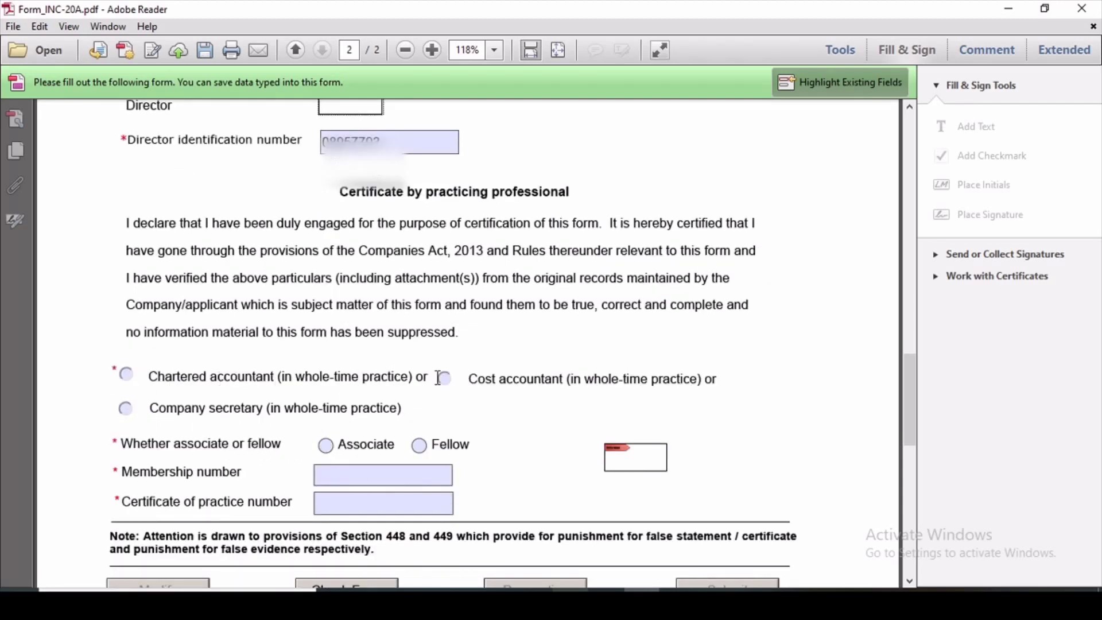
{"action": "left_click", "coordinate": [125, 408]}
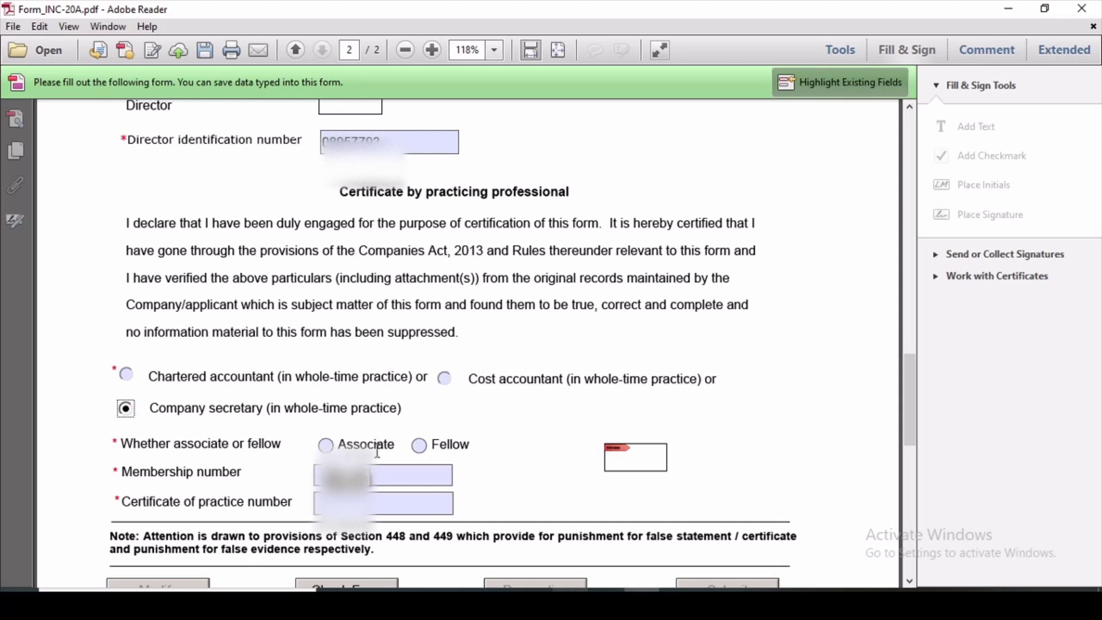
{"action": "left_click", "coordinate": [326, 446]}
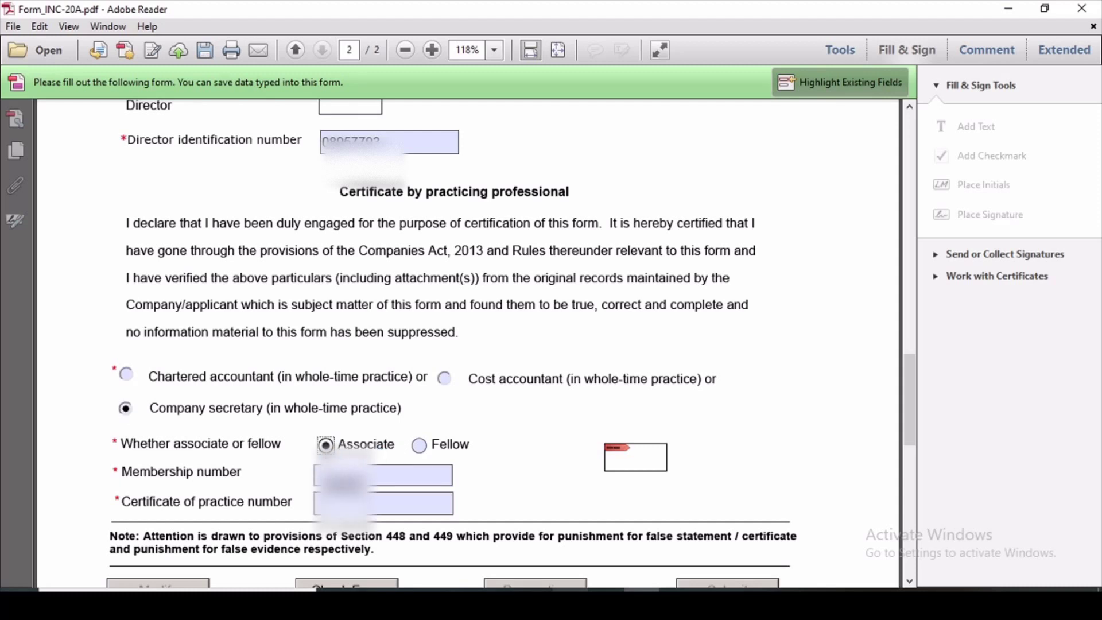
- Enter the company secretary's membership number and certificate of practice number
{"action": "left_click", "coordinate": [343, 477]}
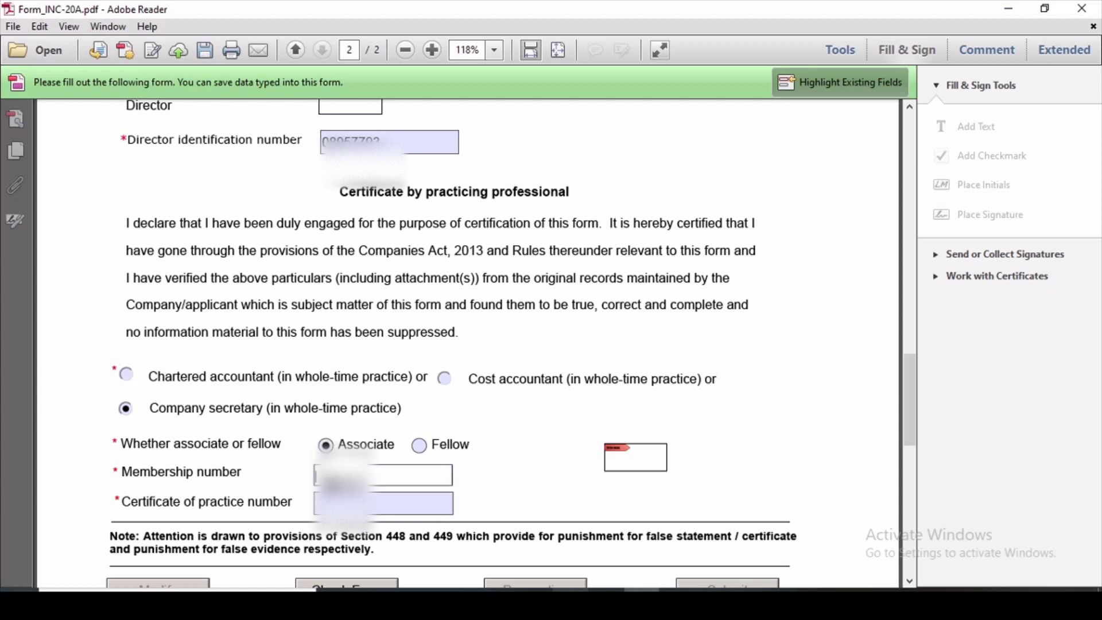
{"action": "type", "text": "3"}
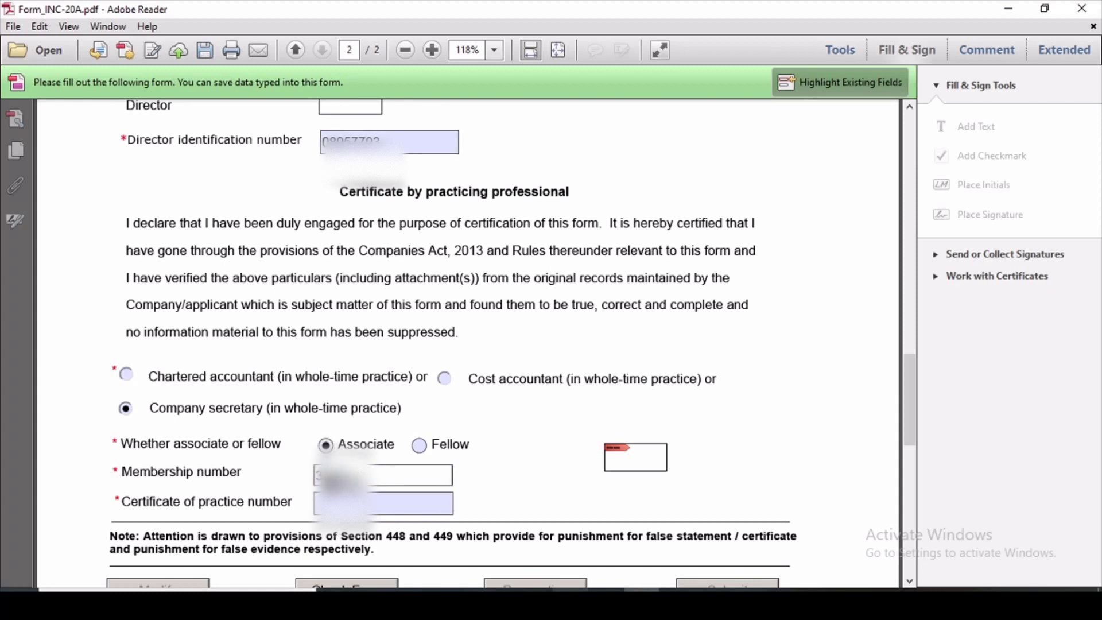
{"action": "left_click", "coordinate": [368, 508]}
{"action": "type", "text": "1"}
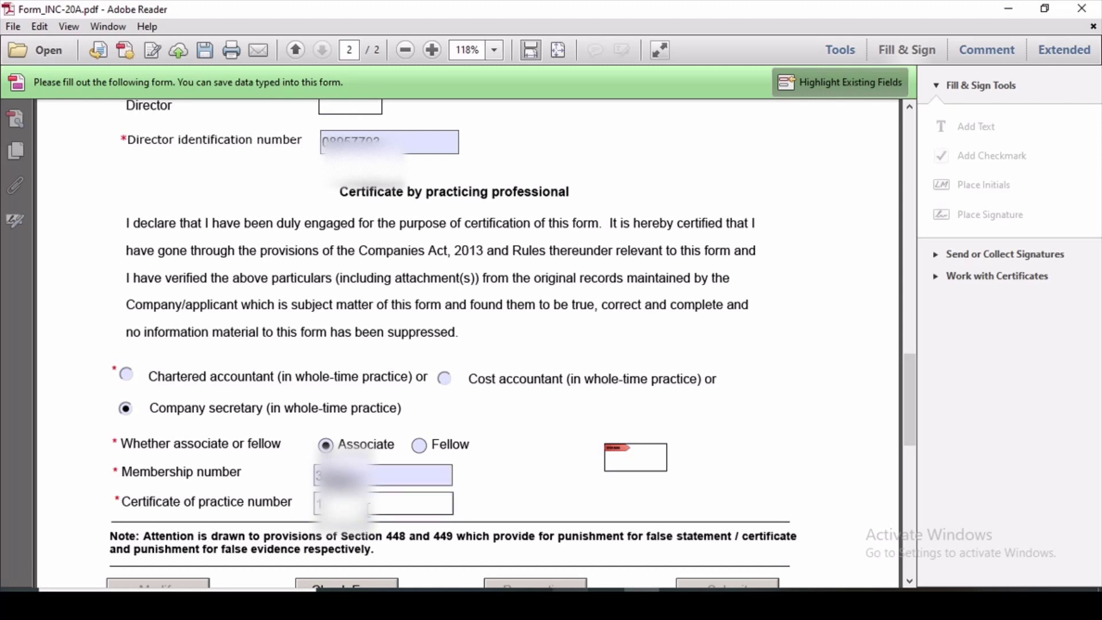
{"action": "left_click", "coordinate": [532, 492]}
- Run Check Form on the completed INC-20A and dismiss the status message
{"action": "scroll", "coordinate": [532, 492], "scroll_direction": "down", "scroll_amount": 1}
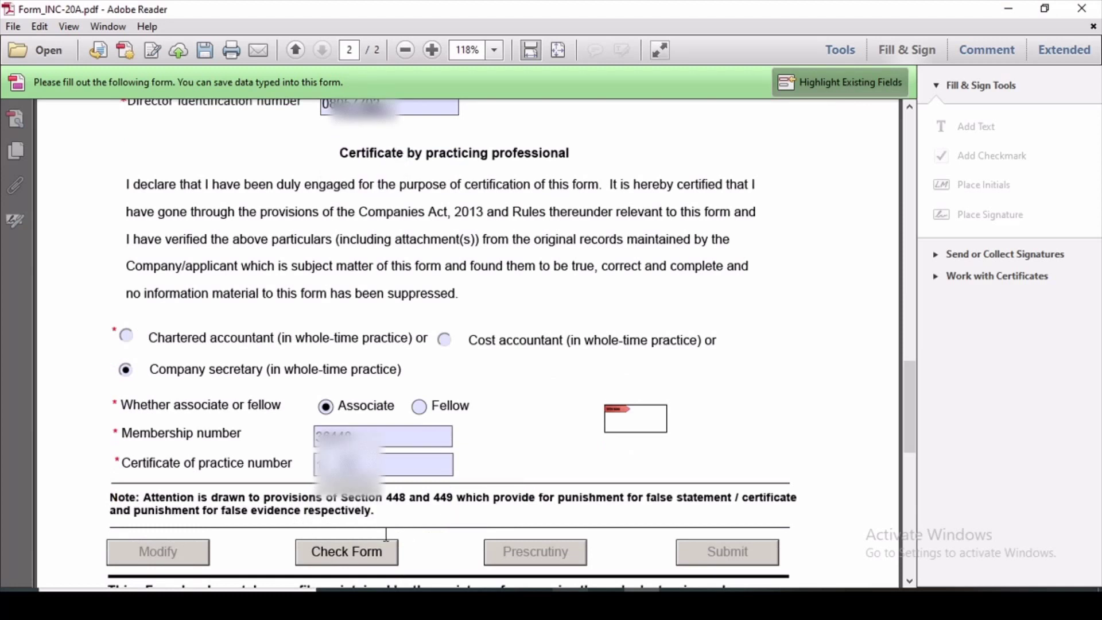
{"action": "left_click", "coordinate": [358, 554]}
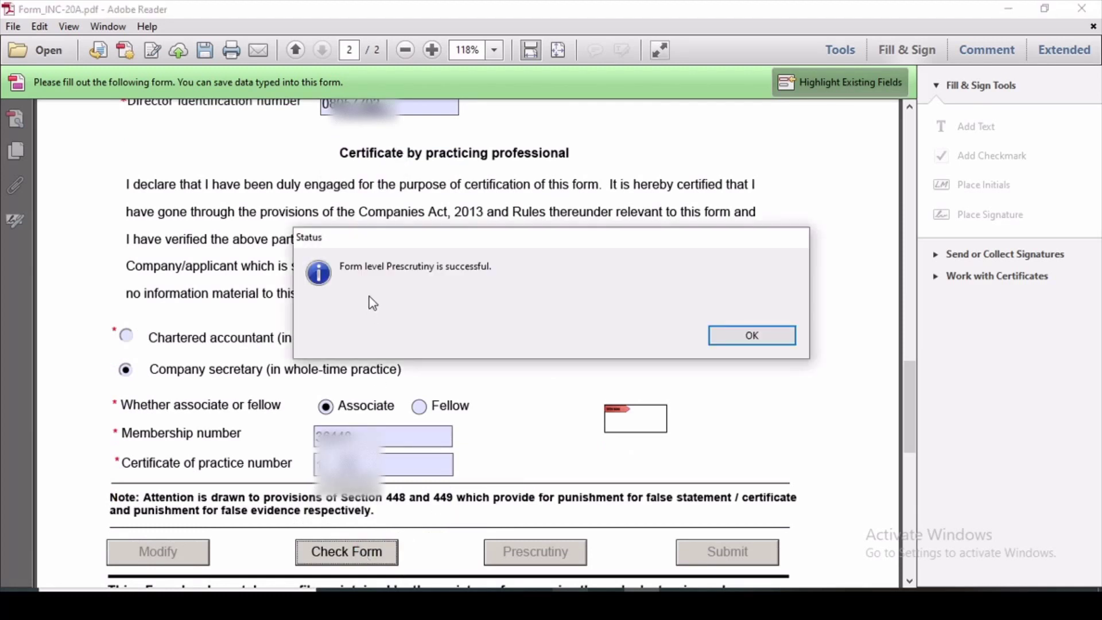
{"action": "key", "text": "XF86AudioLowerVolume"}
{"action": "key", "text": "XF86AudioLowerVolume"}
{"action": "key", "text": "XF86AudioLowerVolume"}
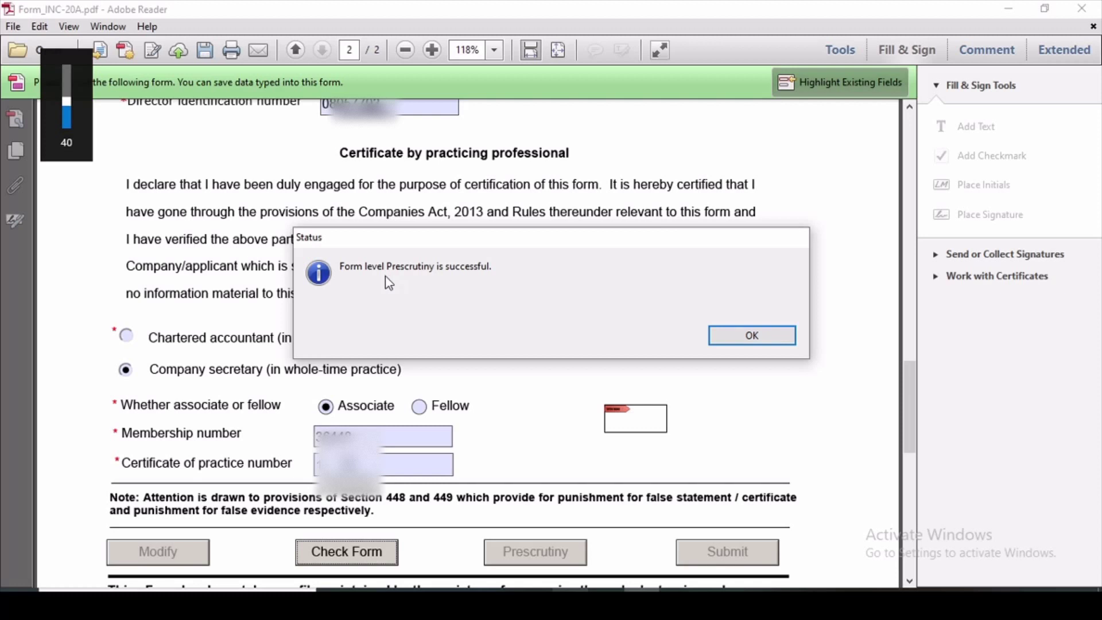
{"action": "left_click", "coordinate": [735, 343]}
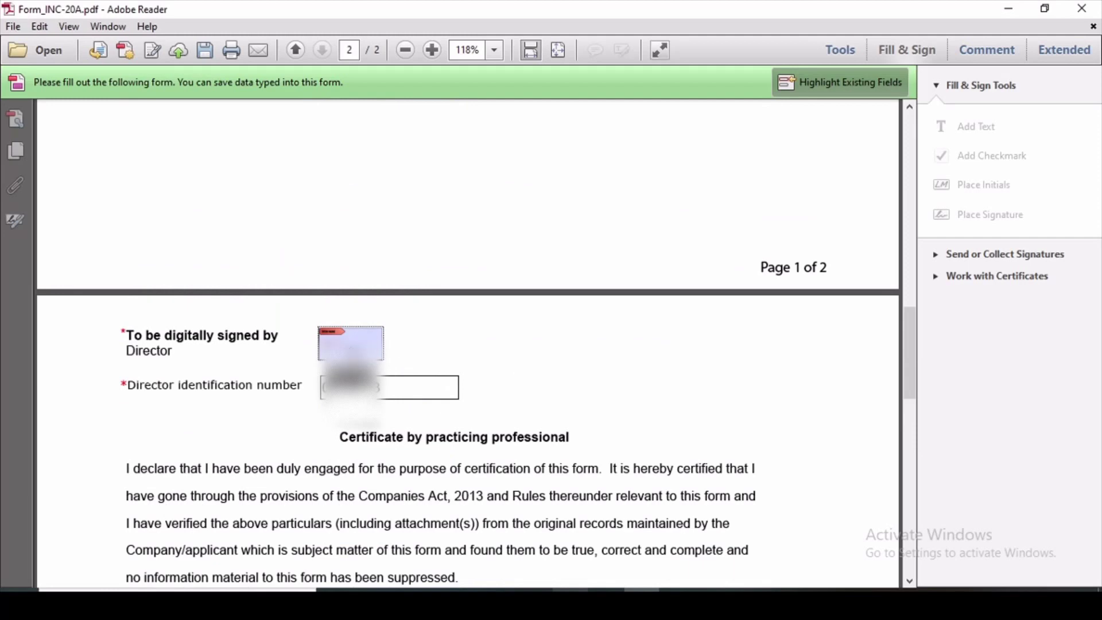
- Try to run Prescrutiny on the checked form before the director's digital signature is affixed
{"action": "scroll", "coordinate": [357, 350], "scroll_direction": "down", "scroll_amount": 1}
{"action": "scroll", "coordinate": [357, 342], "scroll_direction": "down", "scroll_amount": 9}
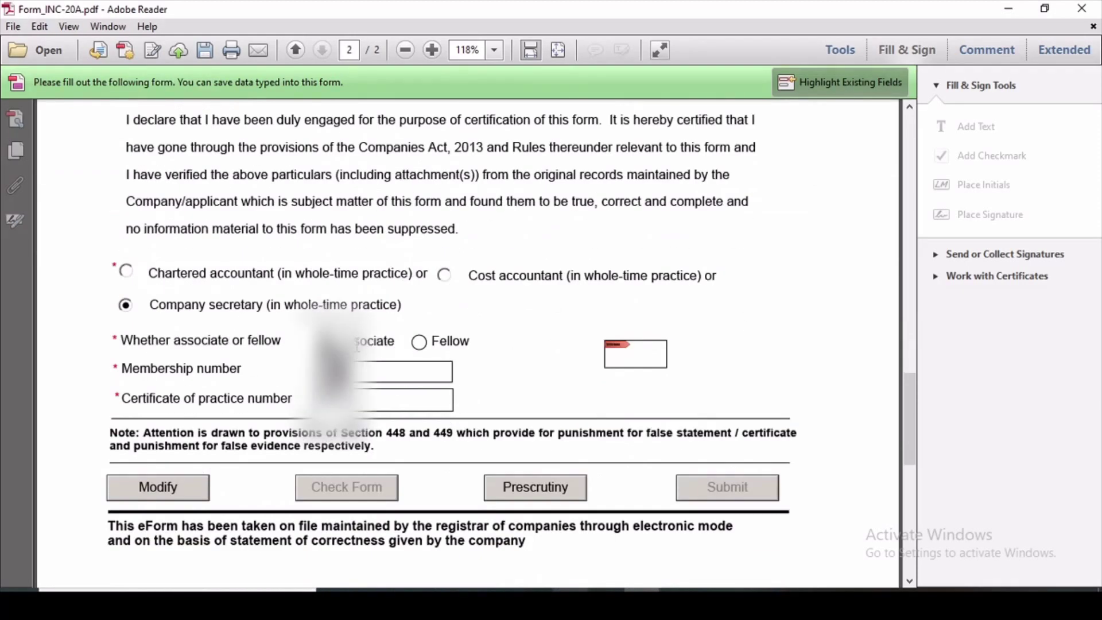
{"action": "left_click", "coordinate": [519, 462]}
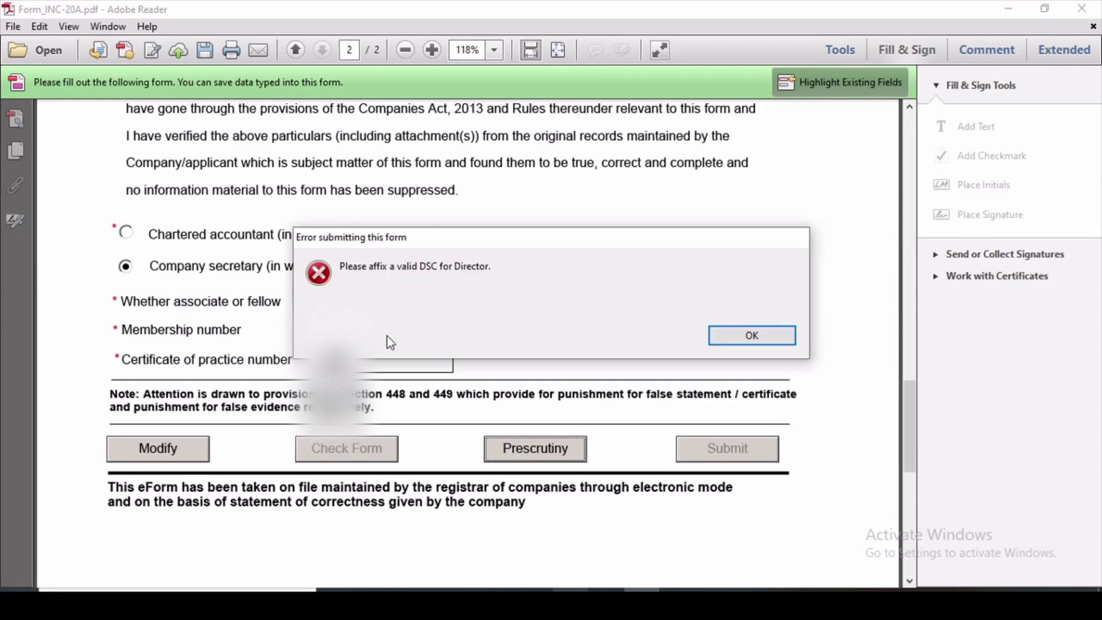
{"action": "left_click", "coordinate": [740, 335]}
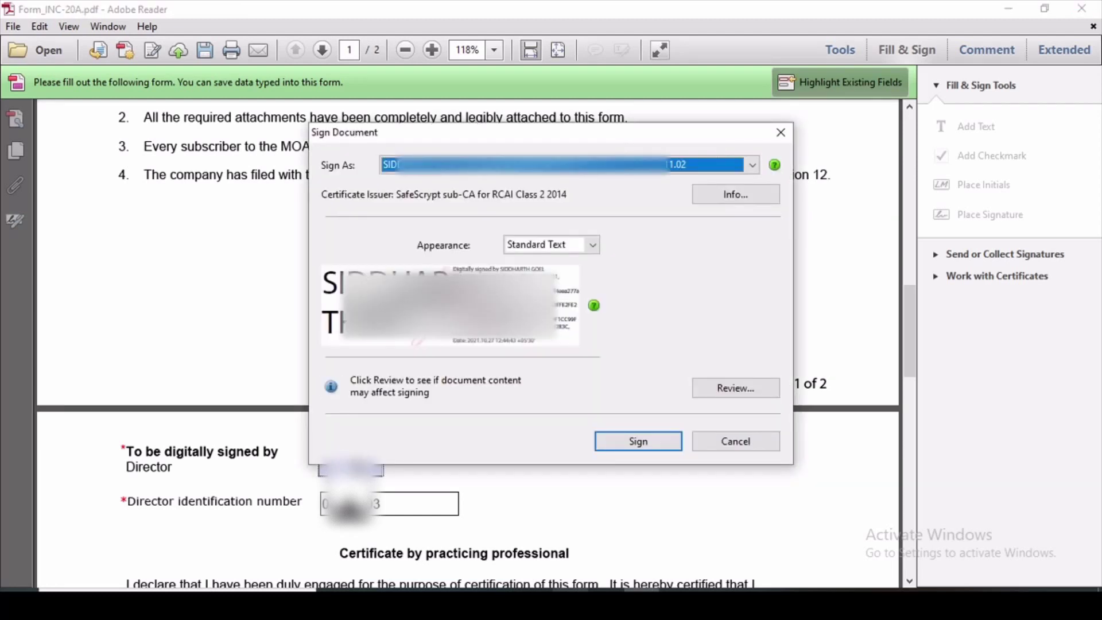
- Digitally sign the Director field with the director's certificate, save as Form_INC-20A.pdf and log in with the token's user PIN
{"action": "left_click", "coordinate": [619, 446]}
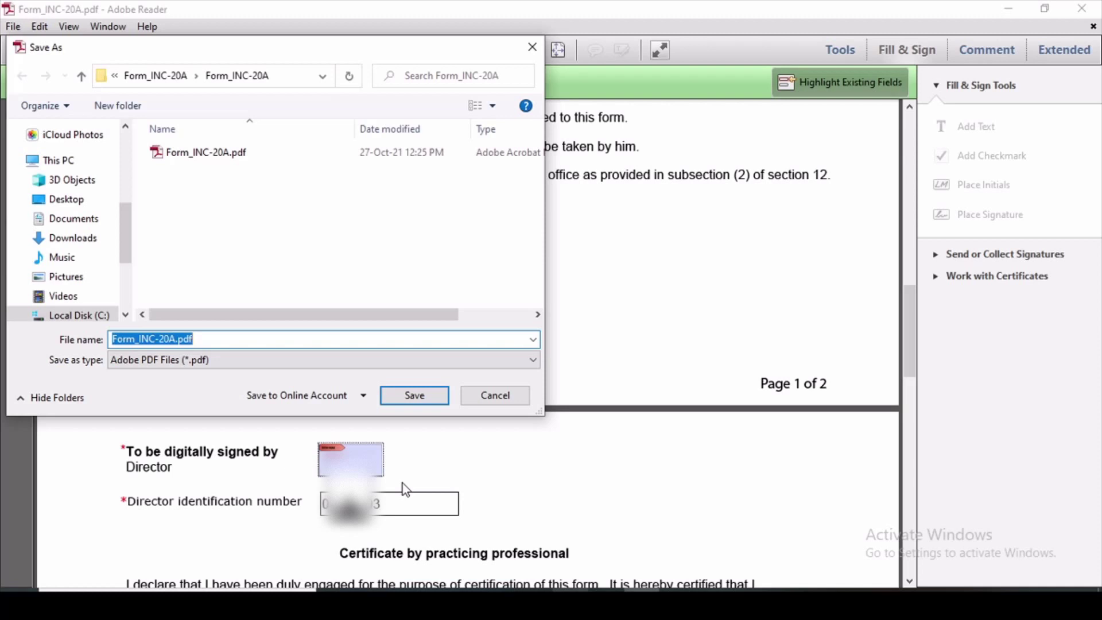
{"action": "left_click", "coordinate": [412, 403]}
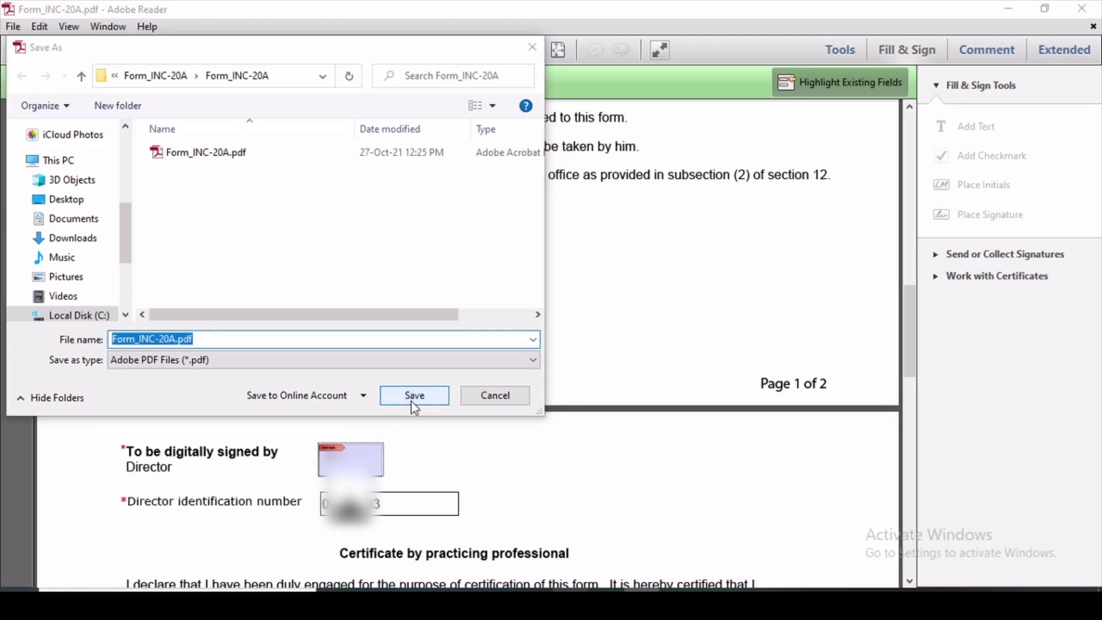
{"action": "left_click", "coordinate": [592, 306]}
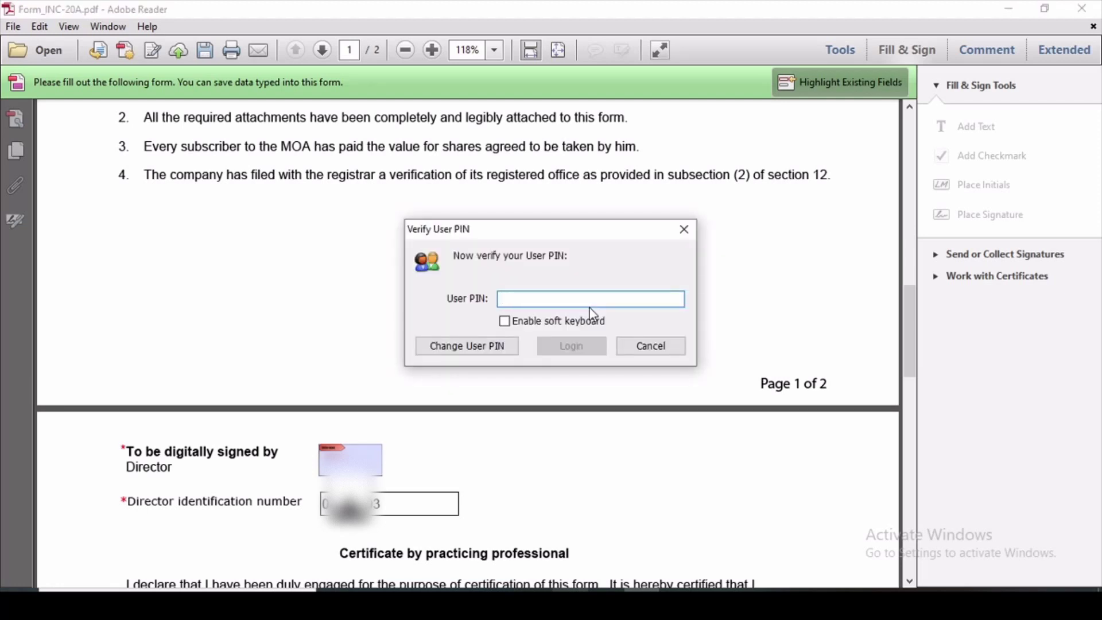
{"action": "type", "text": "******"}
{"action": "left_click_drag", "start_coordinate": [542, 299], "coordinate": [448, 301]}
{"action": "type", "text": "********"}
{"action": "left_click", "coordinate": [571, 346]}
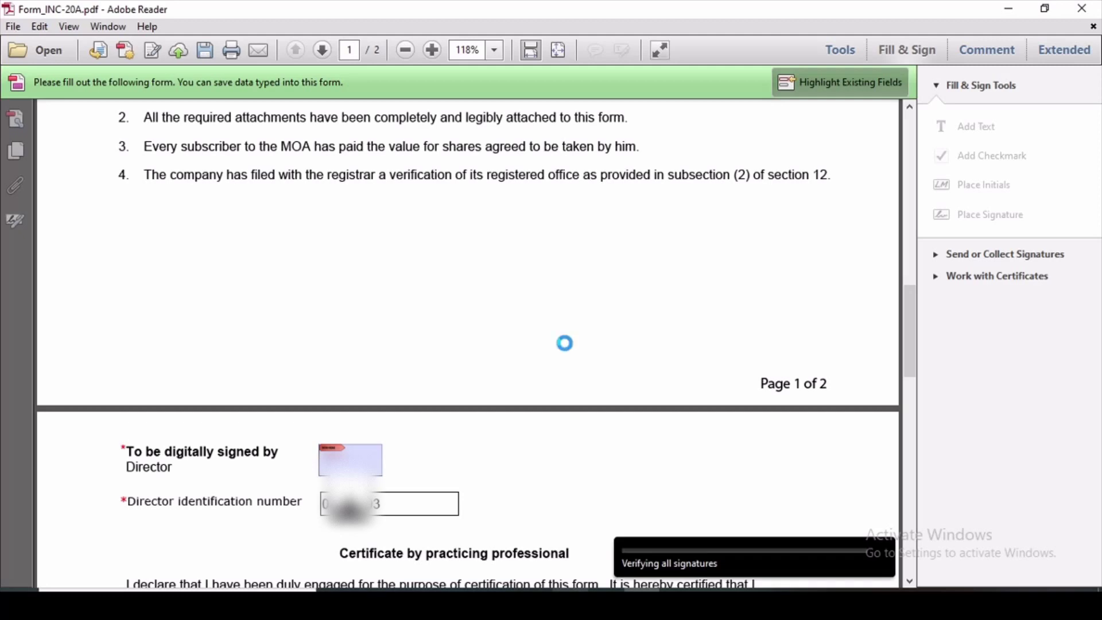
- Check the signed director block and the professional's signature section, and save the signed form
{"action": "scroll", "coordinate": [402, 442], "scroll_direction": "down", "scroll_amount": 1}
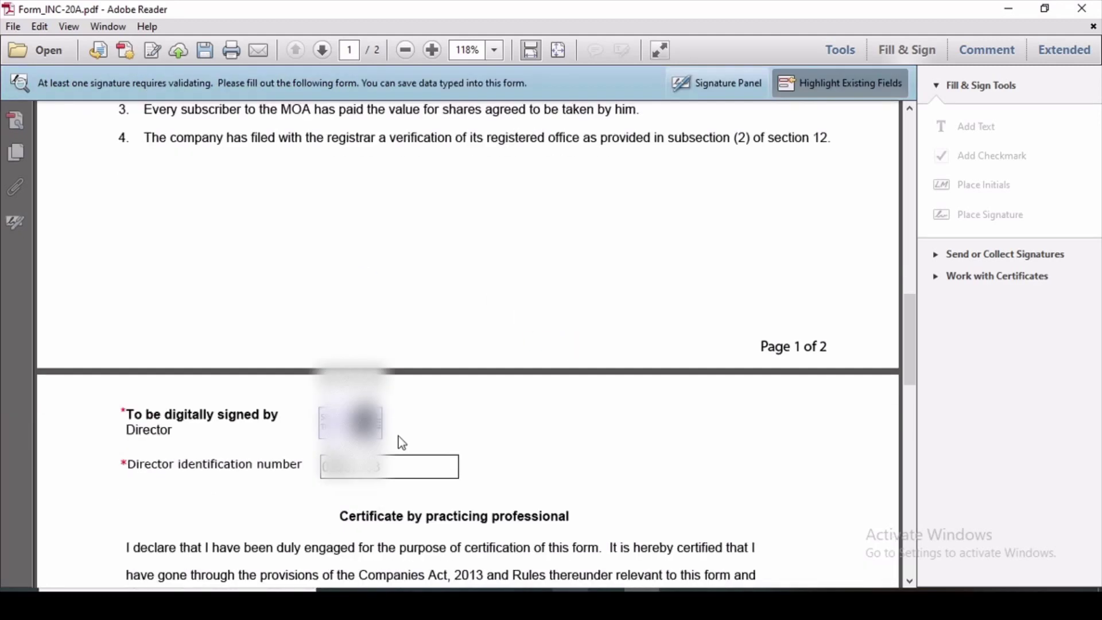
{"action": "scroll", "coordinate": [405, 431], "scroll_direction": "down", "scroll_amount": 1}
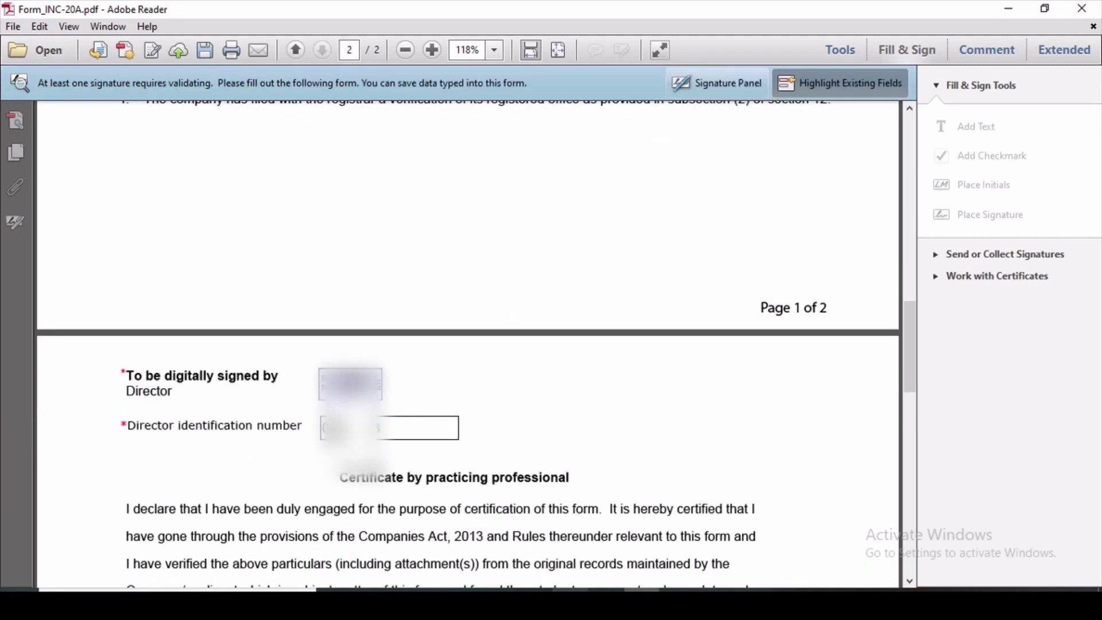
{"action": "scroll", "coordinate": [499, 403], "scroll_direction": "down", "scroll_amount": 6}
{"action": "scroll", "coordinate": [500, 403], "scroll_direction": "down", "scroll_amount": 7}
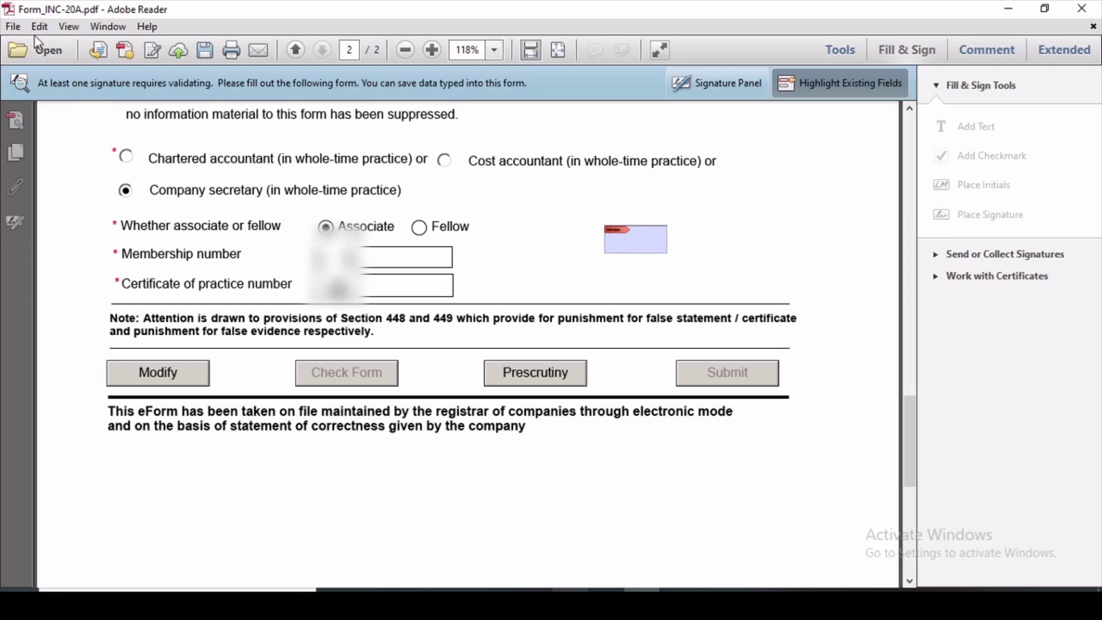
{"action": "left_click", "coordinate": [13, 26]}
{"action": "left_click", "coordinate": [51, 126]}
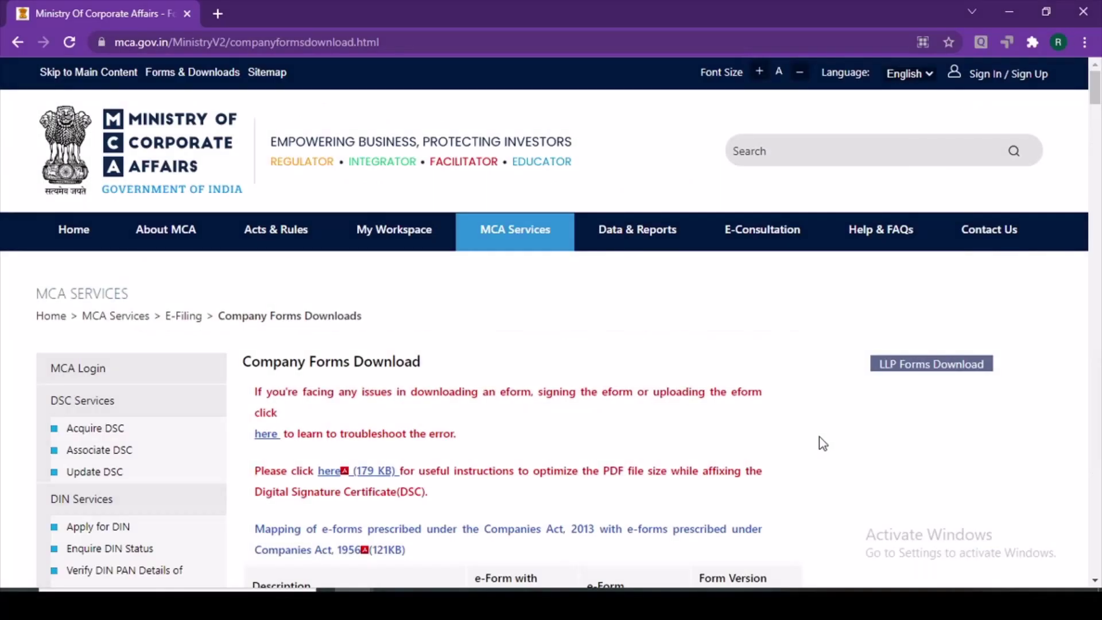
- Open the MCA portal's user login page
{"action": "scroll", "coordinate": [822, 443], "scroll_direction": "down", "scroll_amount": 2}
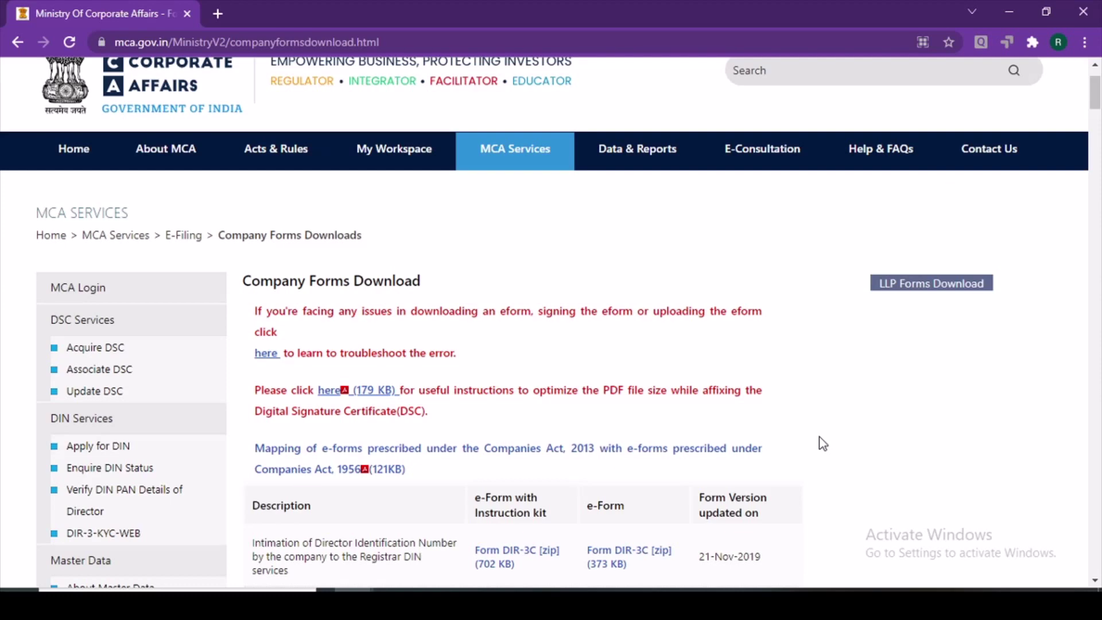
{"action": "scroll", "coordinate": [820, 439], "scroll_direction": "up", "scroll_amount": 2}
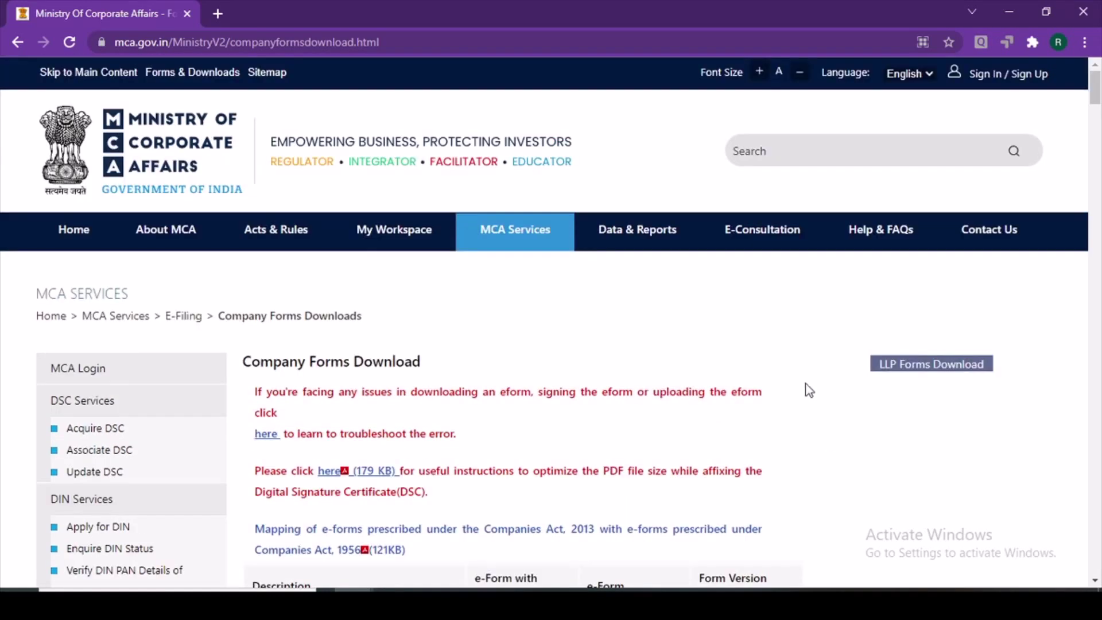
{"action": "left_click", "coordinate": [984, 80]}
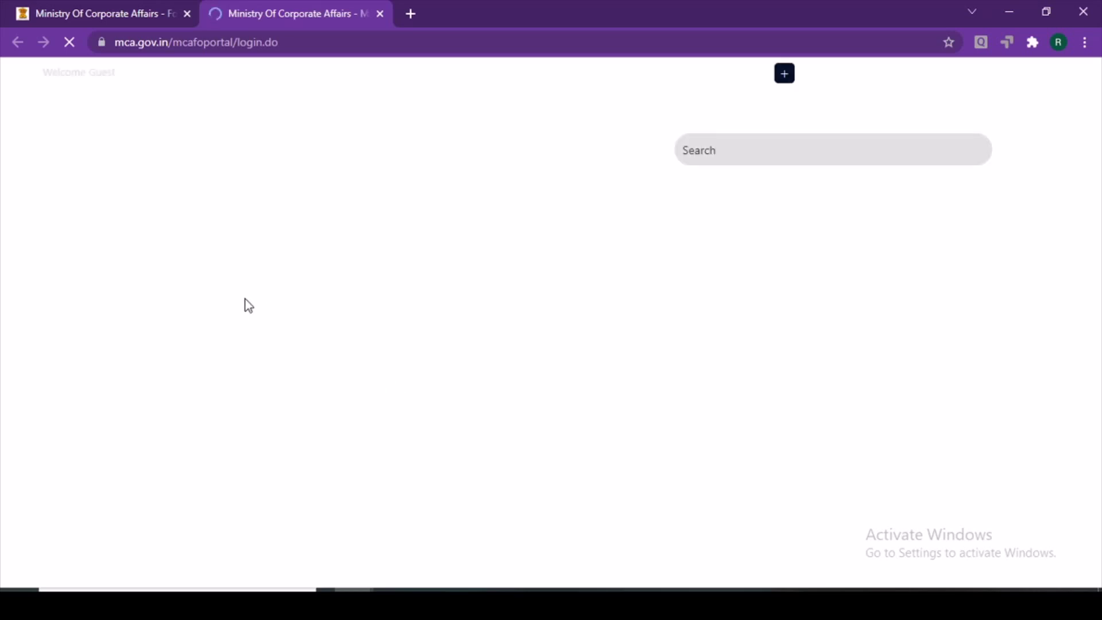
{"action": "scroll", "coordinate": [320, 404], "scroll_direction": "down", "scroll_amount": 3}
{"action": "scroll", "coordinate": [319, 404], "scroll_direction": "down", "scroll_amount": 2}
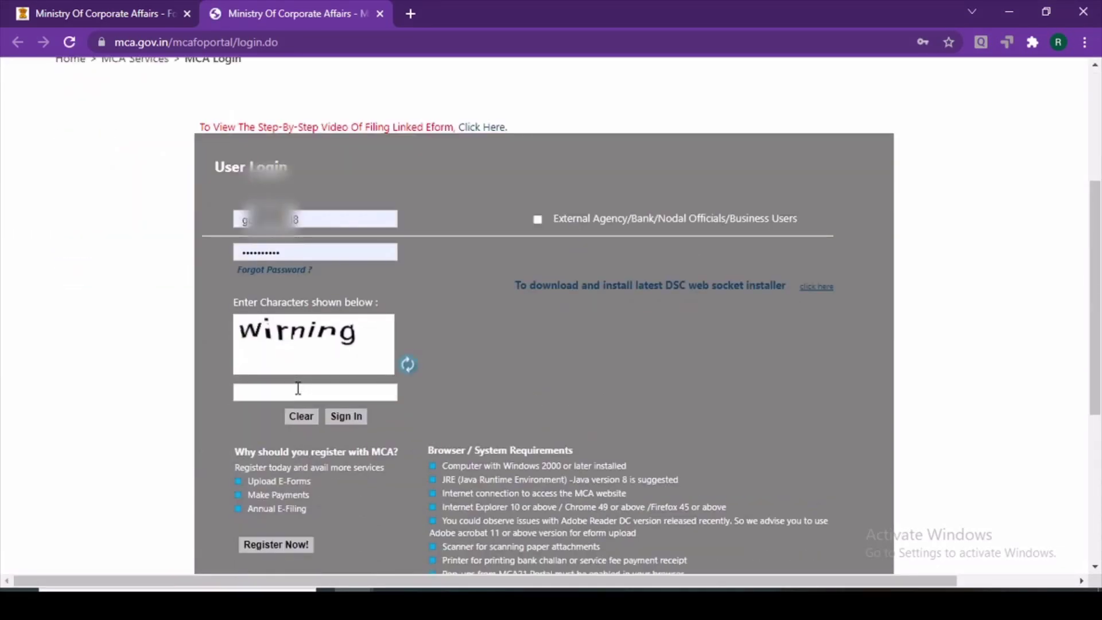
- Refresh the captcha, enter its characters and sign in with the prefilled user ID and password
{"action": "left_click", "coordinate": [298, 390]}
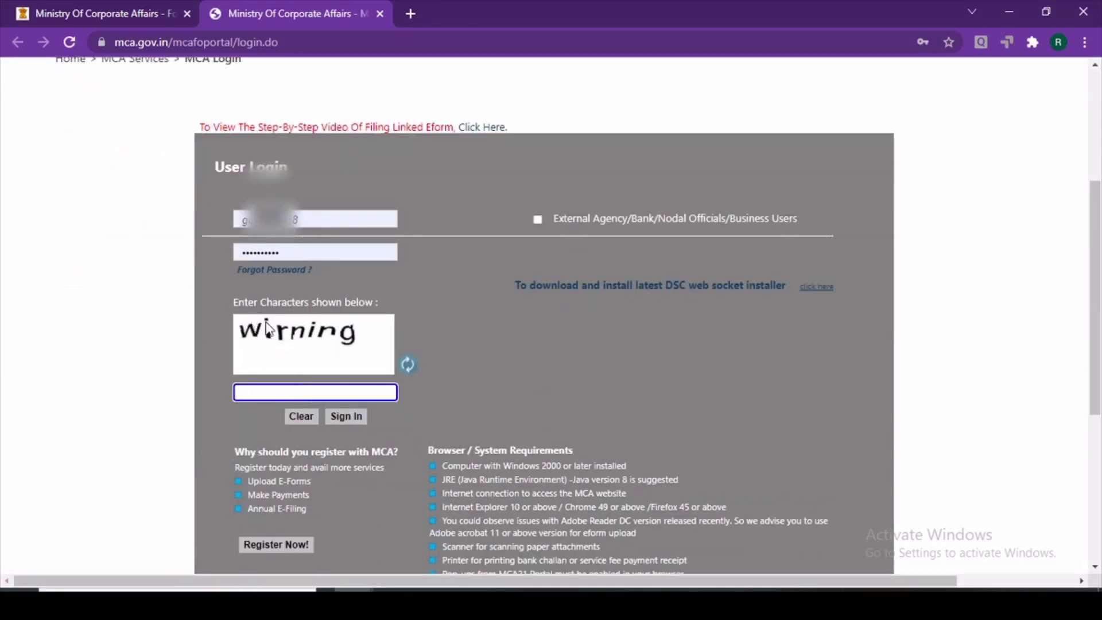
{"action": "left_click", "coordinate": [409, 365]}
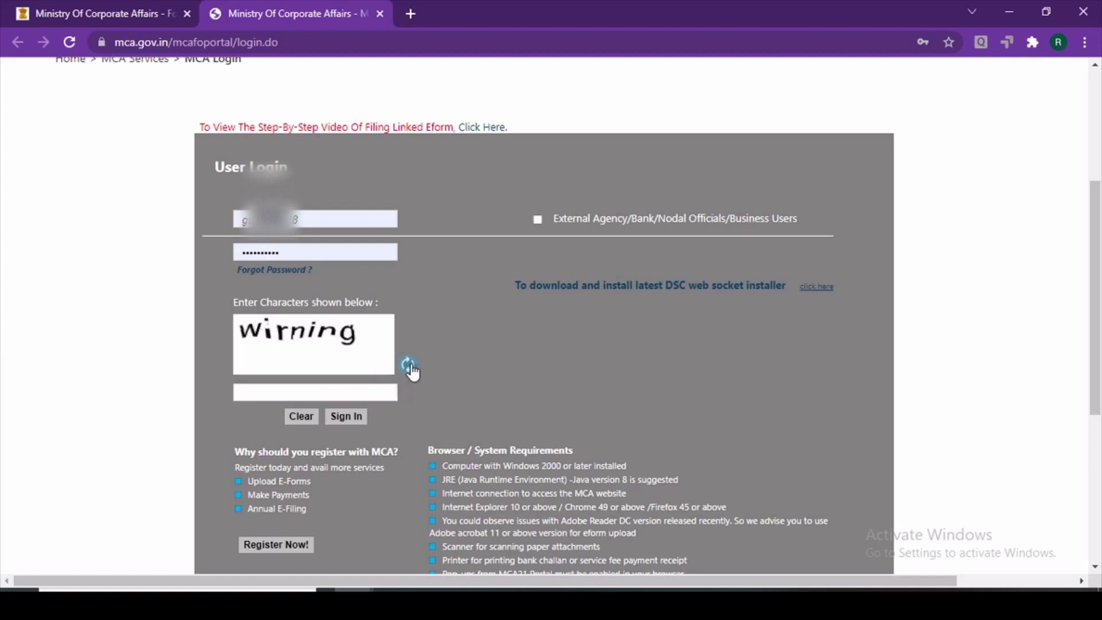
{"action": "left_click", "coordinate": [320, 391]}
{"action": "type", "text": "sto"}
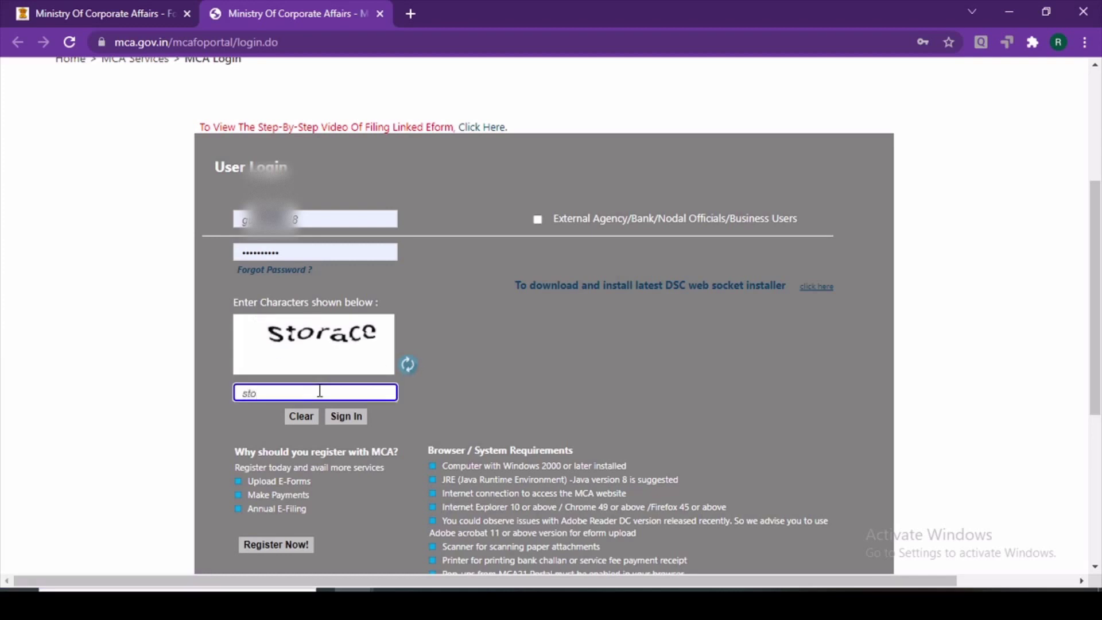
{"action": "type", "text": "race"}
{"action": "left_click", "coordinate": [346, 416]}
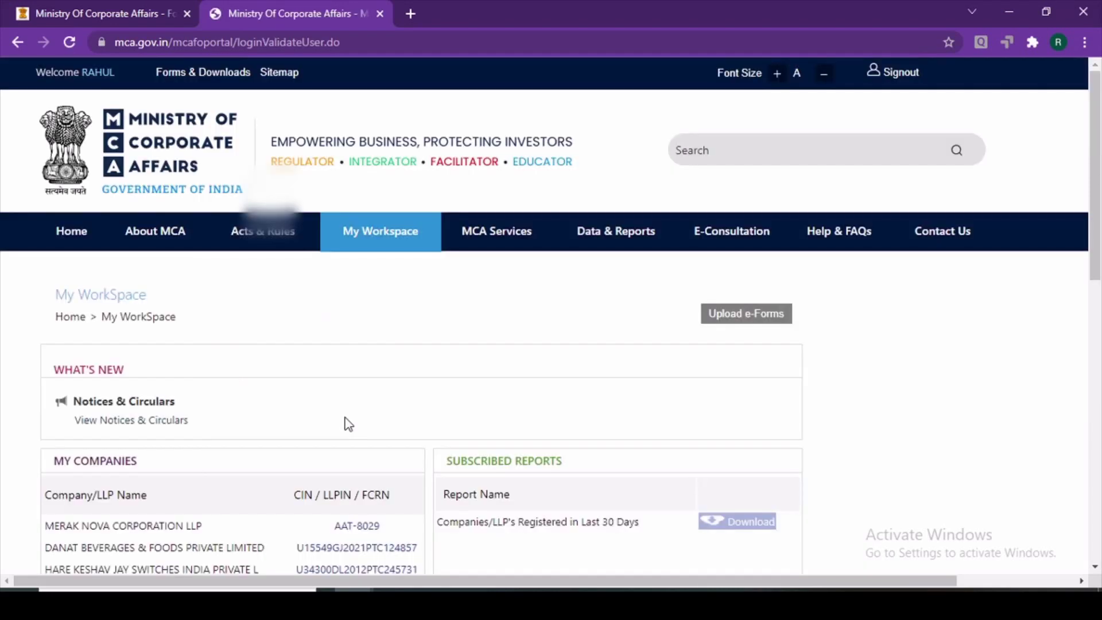
- Open the e-form upload page from the workspace and choose Normal Forms as the filing type
{"action": "scroll", "coordinate": [345, 352], "scroll_direction": "down", "scroll_amount": 1}
{"action": "scroll", "coordinate": [344, 352], "scroll_direction": "up", "scroll_amount": 1}
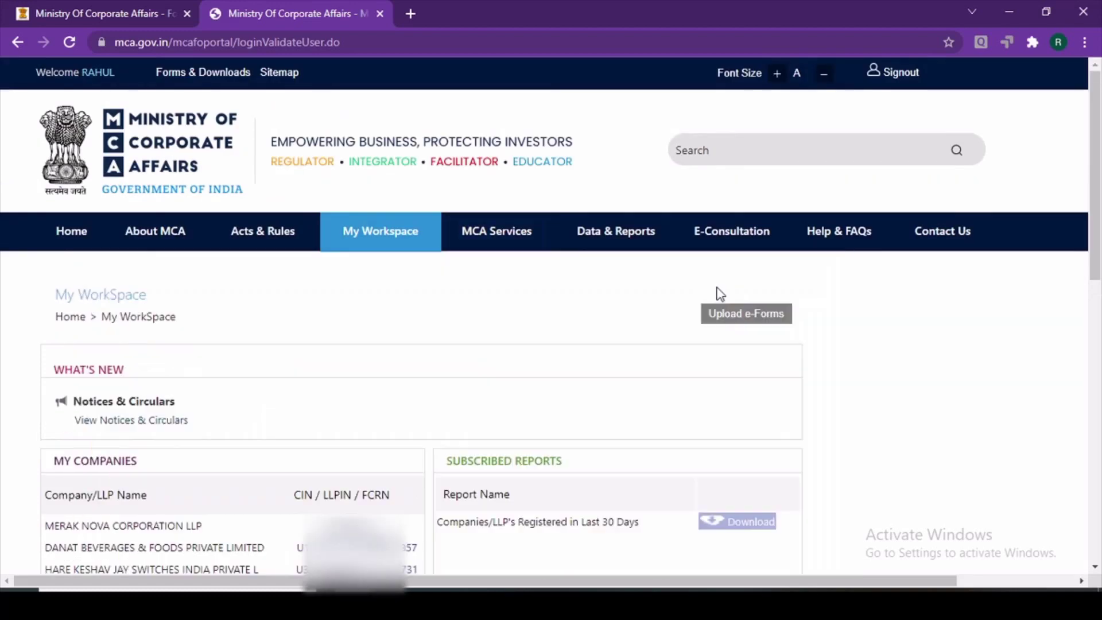
{"action": "left_click", "coordinate": [767, 319]}
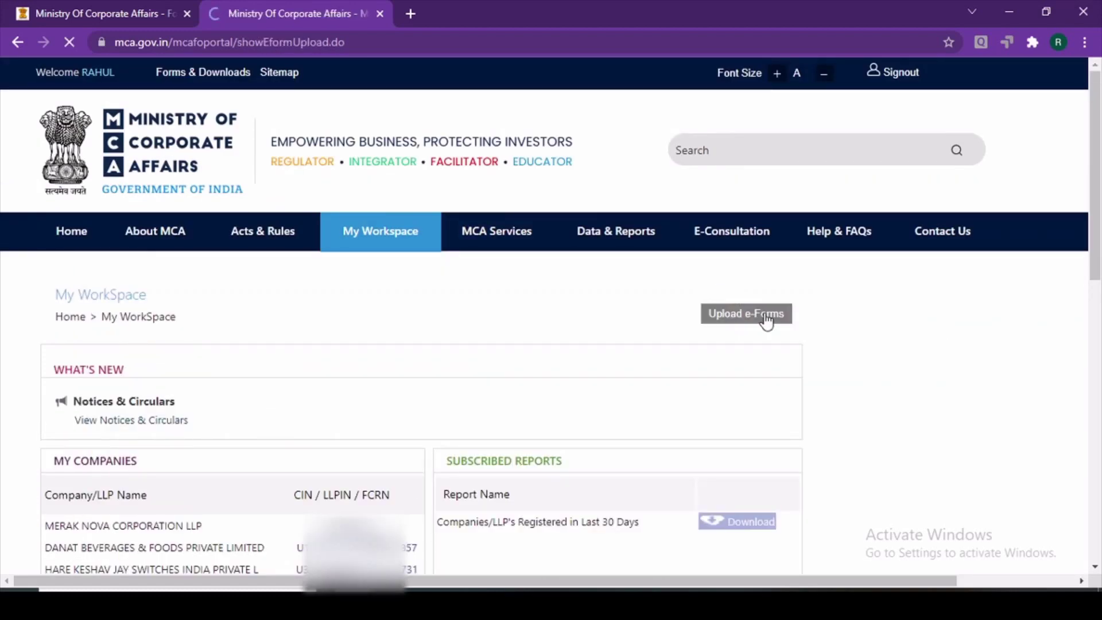
{"action": "scroll", "coordinate": [762, 320], "scroll_direction": "down", "scroll_amount": 1}
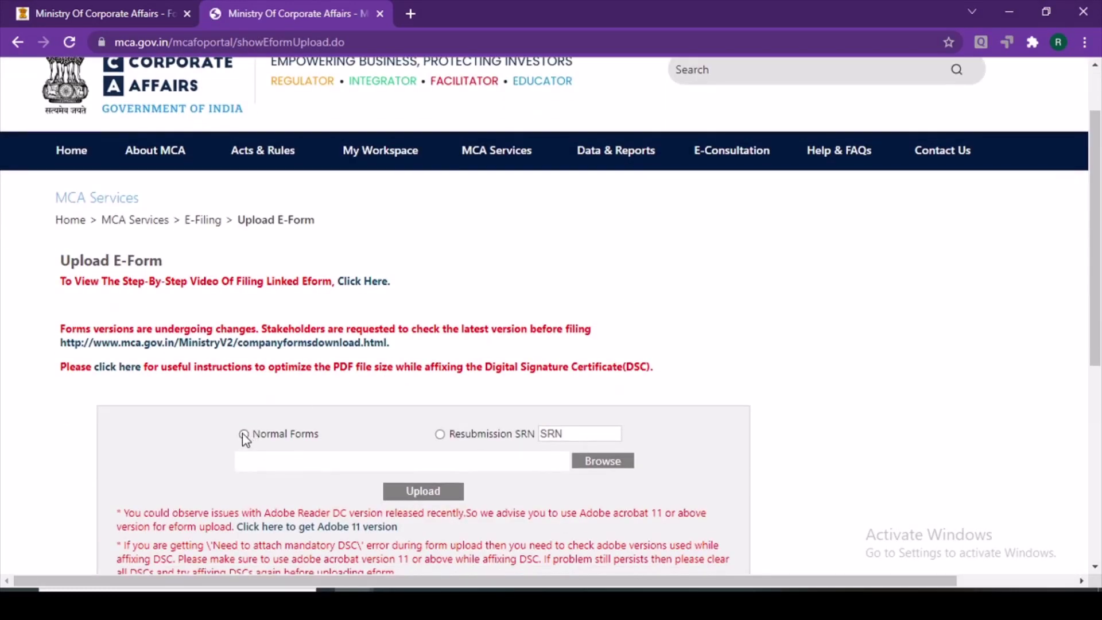
{"action": "left_click", "coordinate": [244, 435]}
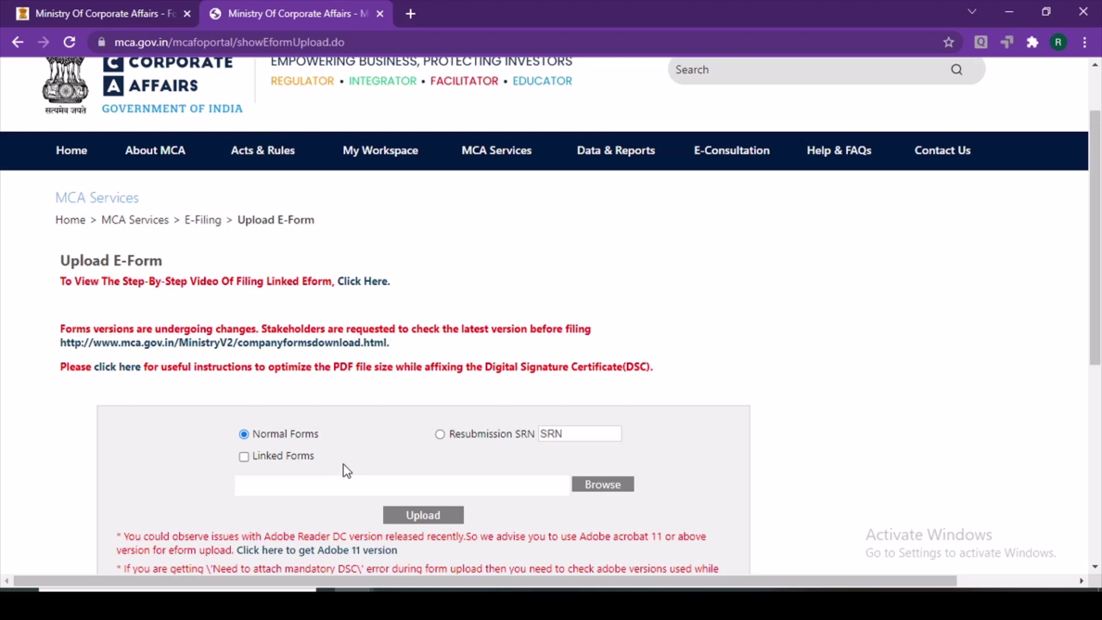
{"action": "key", "text": "XF86AudioRaiseVolume"}
{"action": "key", "text": "XF86AudioRaiseVolume"}
{"action": "key", "text": "XF86AudioRaiseVolume"}
{"action": "key", "text": "XF86AudioRaiseVolume"}
{"action": "key", "text": "XF86AudioRaiseVolume"}
{"action": "key", "text": "XF86AudioRaiseVolume"}
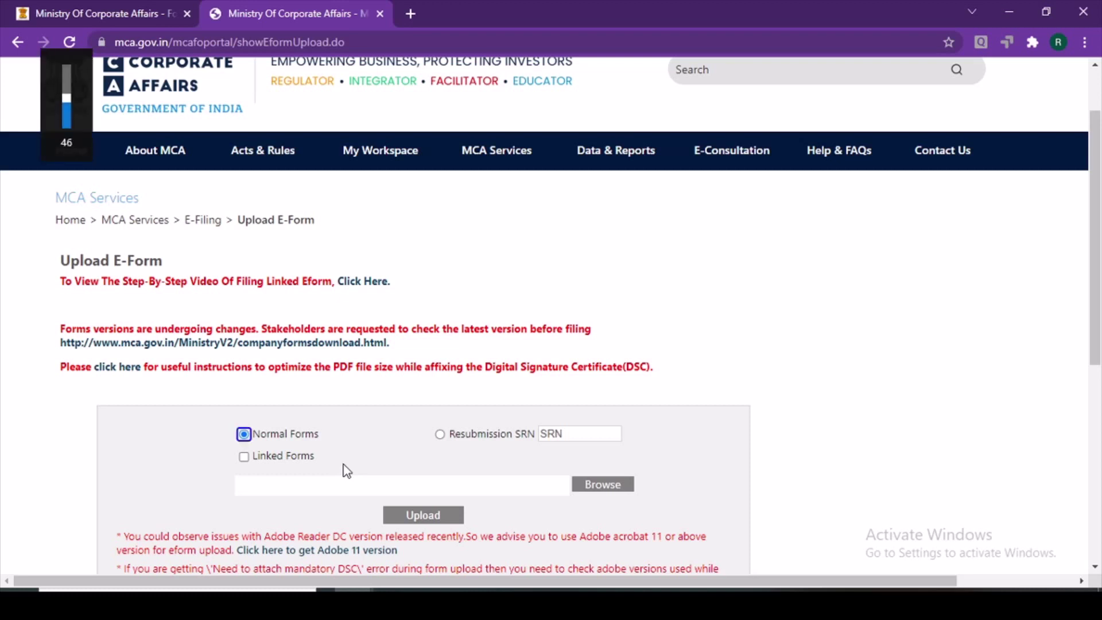
{"action": "key", "text": "XF86AudioRaiseVolume"}
{"action": "key", "text": "XF86AudioRaiseVolume"}
{"action": "key", "text": "XF86AudioRaiseVolume"}
{"action": "key", "text": "XF86AudioRaiseVolume"}
{"action": "key", "text": "XF86AudioRaiseVolume"}
{"action": "key", "text": "XF86AudioRaiseVolume"}
{"action": "key", "text": "XF86AudioRaiseVolume"}
{"action": "key", "text": "XF86AudioRaiseVolume"}
{"action": "key", "text": "XF86AudioRaiseVolume"}
{"action": "key", "text": "XF86AudioRaiseVolume"}
{"action": "key", "text": "XF86AudioRaiseVolume"}
{"action": "key", "text": "XF86AudioRaiseVolume"}
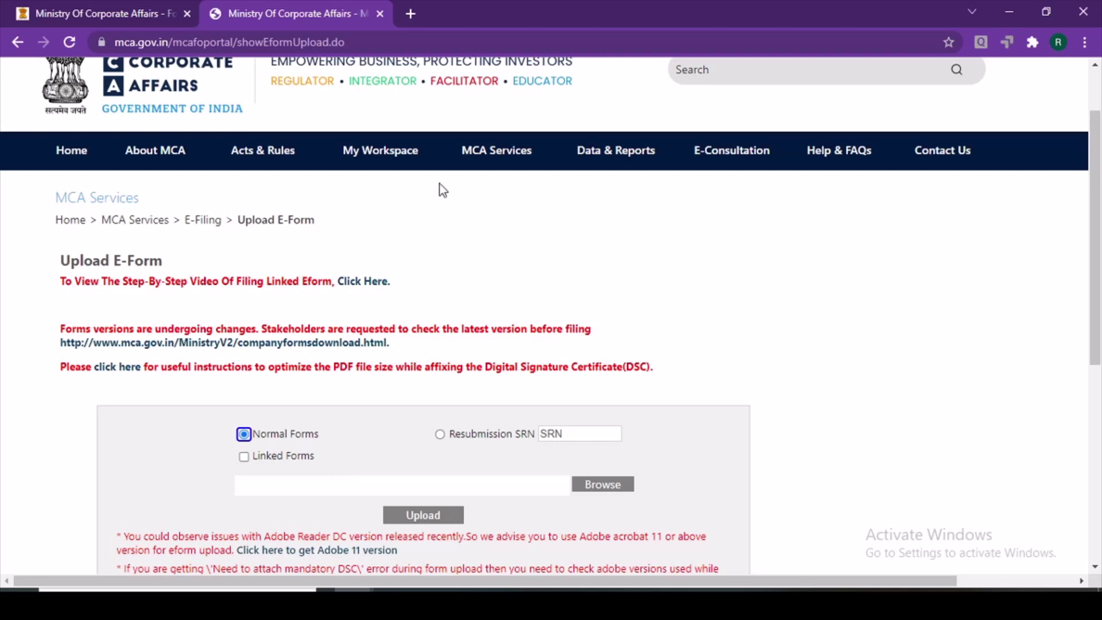
- Open the SRN transaction status tracker and search for transactions from 23/10/2021 to 27/10/2021
{"action": "mouse_move", "coordinate": [493, 154]}
{"action": "scroll", "coordinate": [598, 427], "scroll_direction": "down", "scroll_amount": 4}
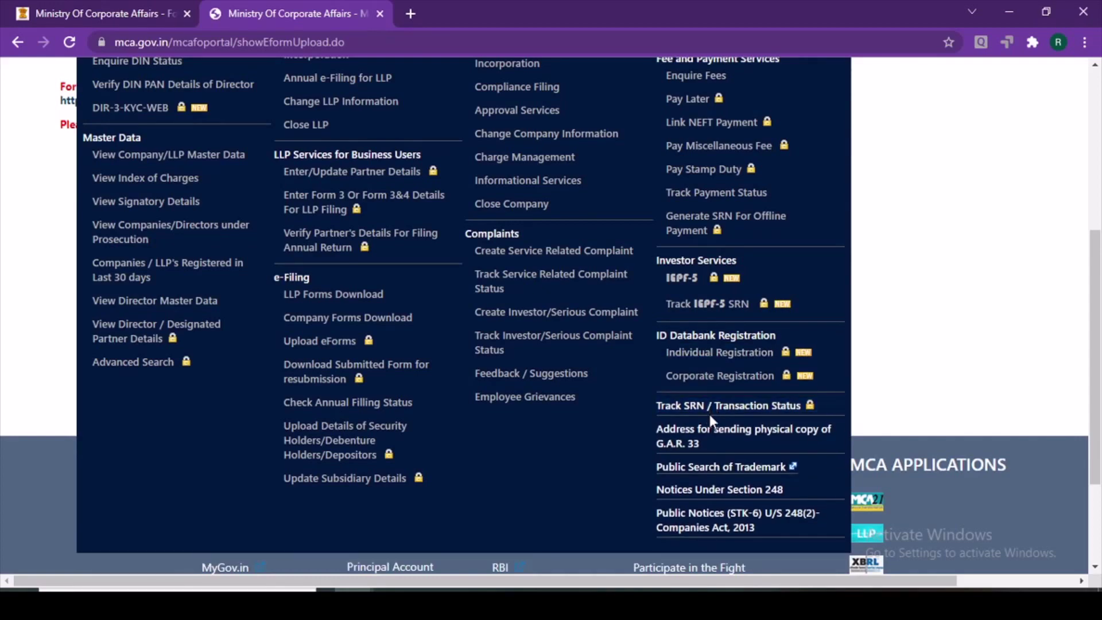
{"action": "left_click", "coordinate": [712, 411]}
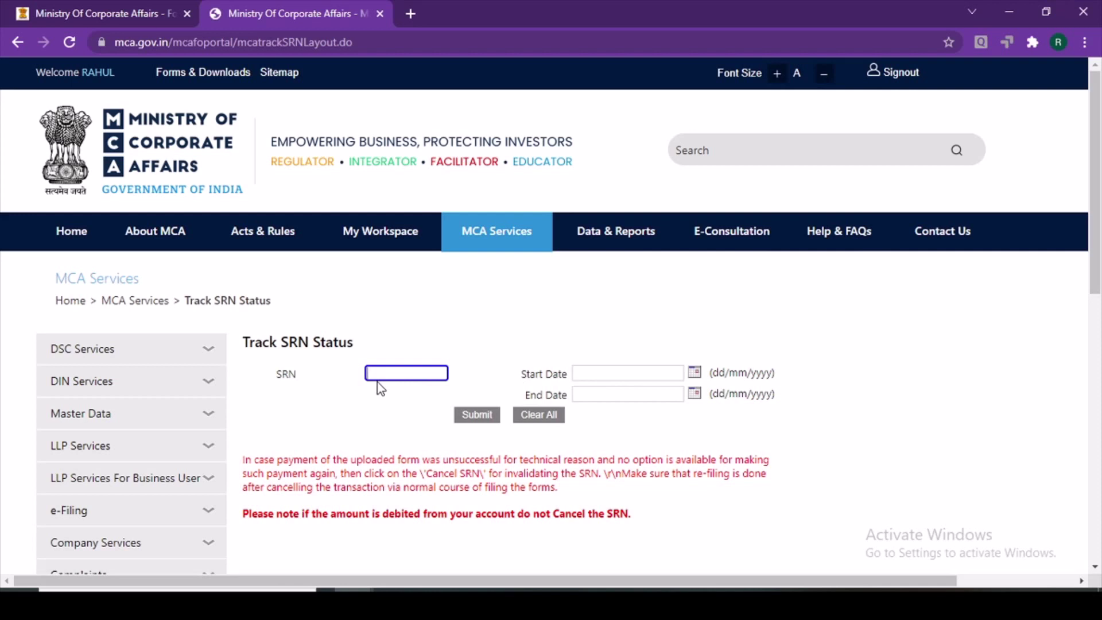
{"action": "left_click", "coordinate": [695, 378]}
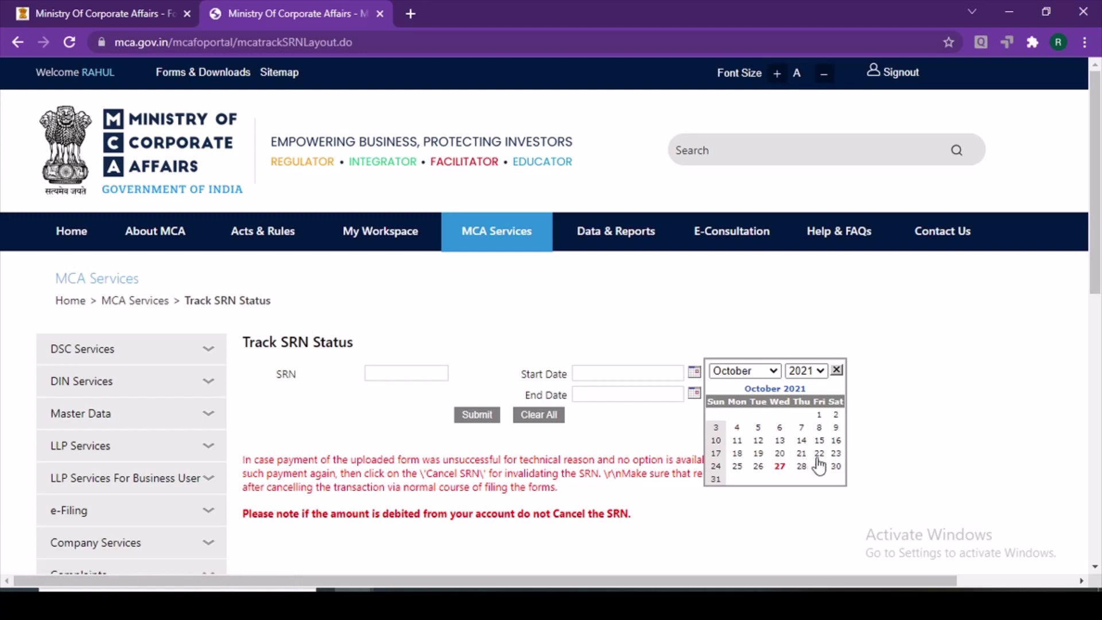
{"action": "left_click", "coordinate": [836, 453]}
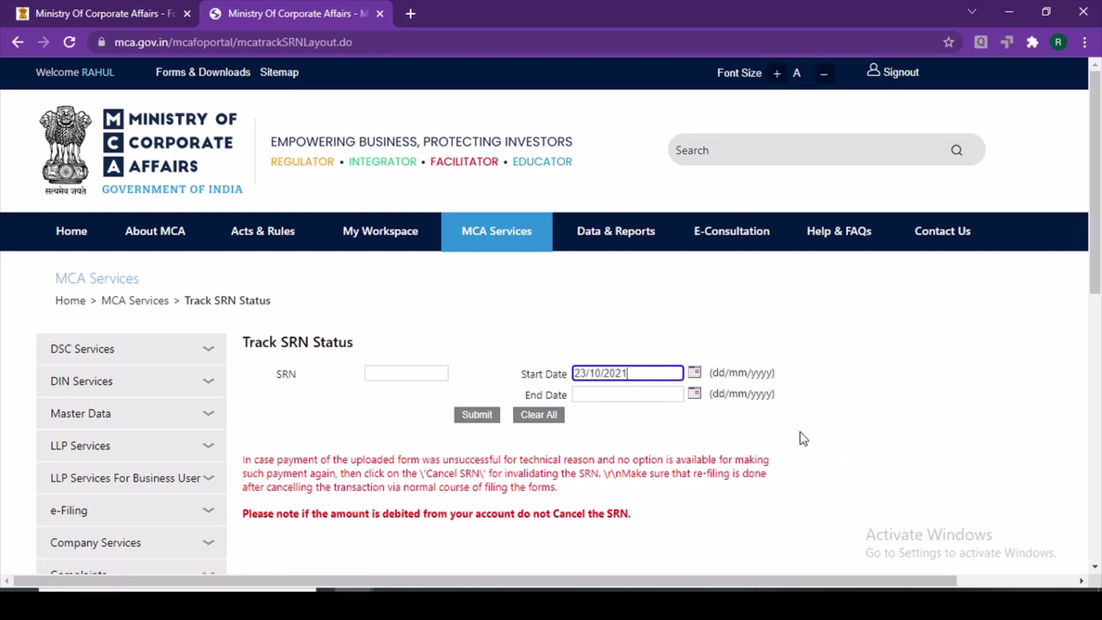
{"action": "left_click", "coordinate": [696, 394]}
{"action": "left_click", "coordinate": [784, 488]}
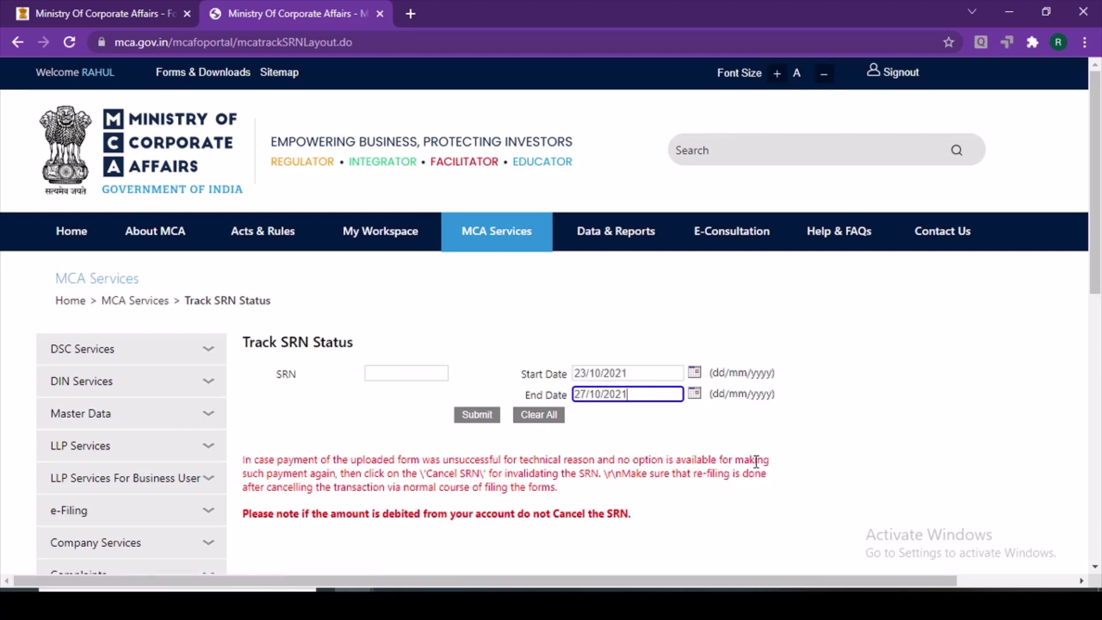
{"action": "left_click", "coordinate": [485, 416]}
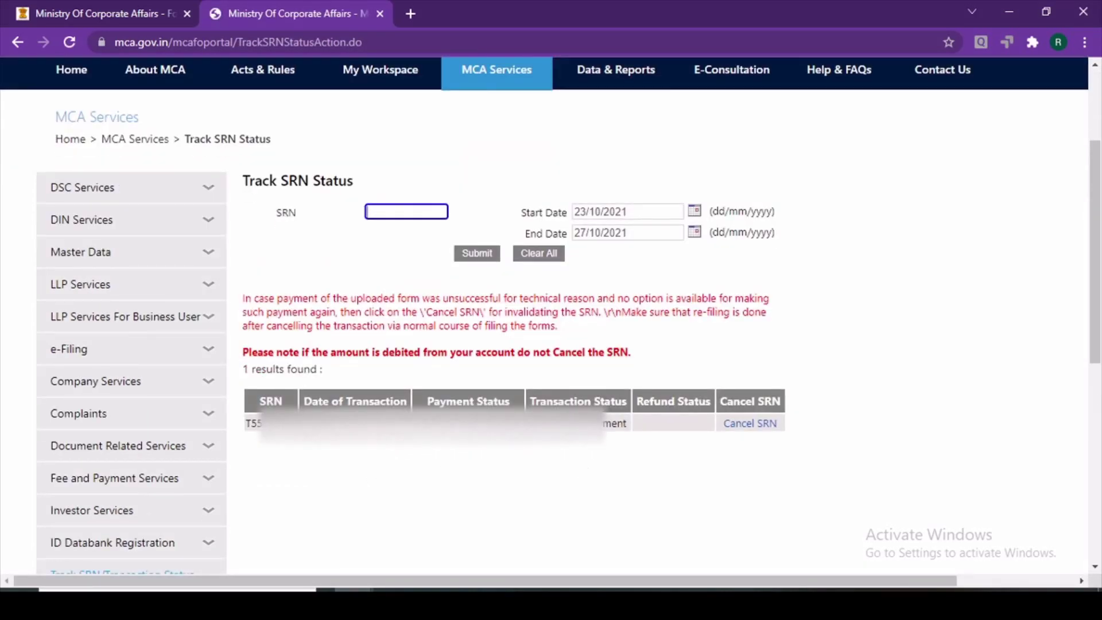
- Examine the found transaction's SRN, transaction date, payment status and transaction status
{"action": "left_click_drag", "start_coordinate": [249, 423], "coordinate": [636, 430]}
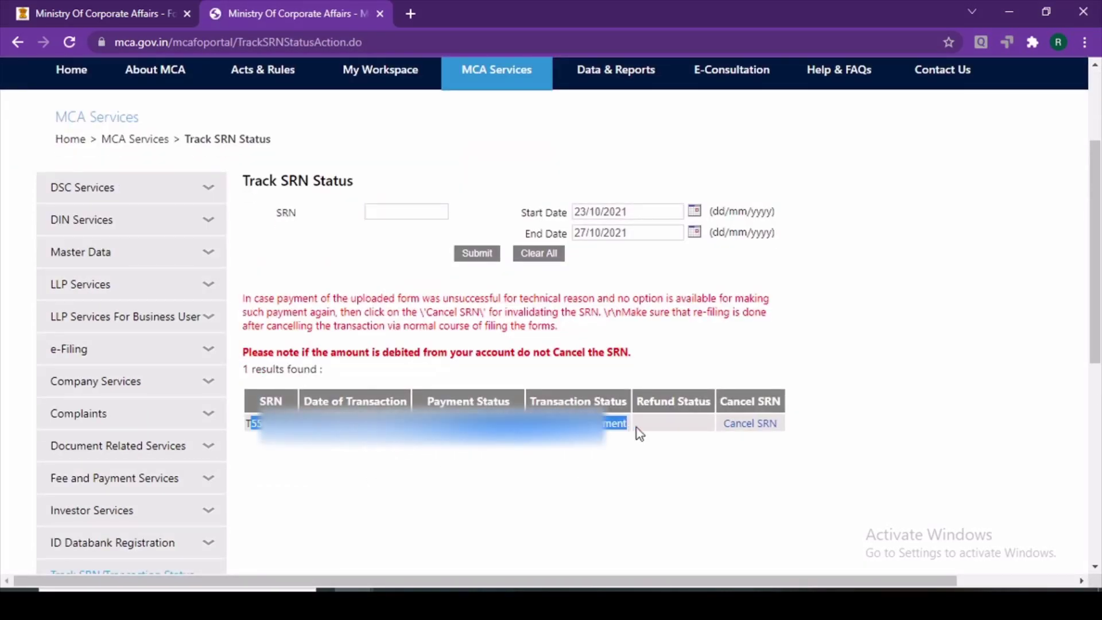
{"action": "left_click", "coordinate": [423, 450]}
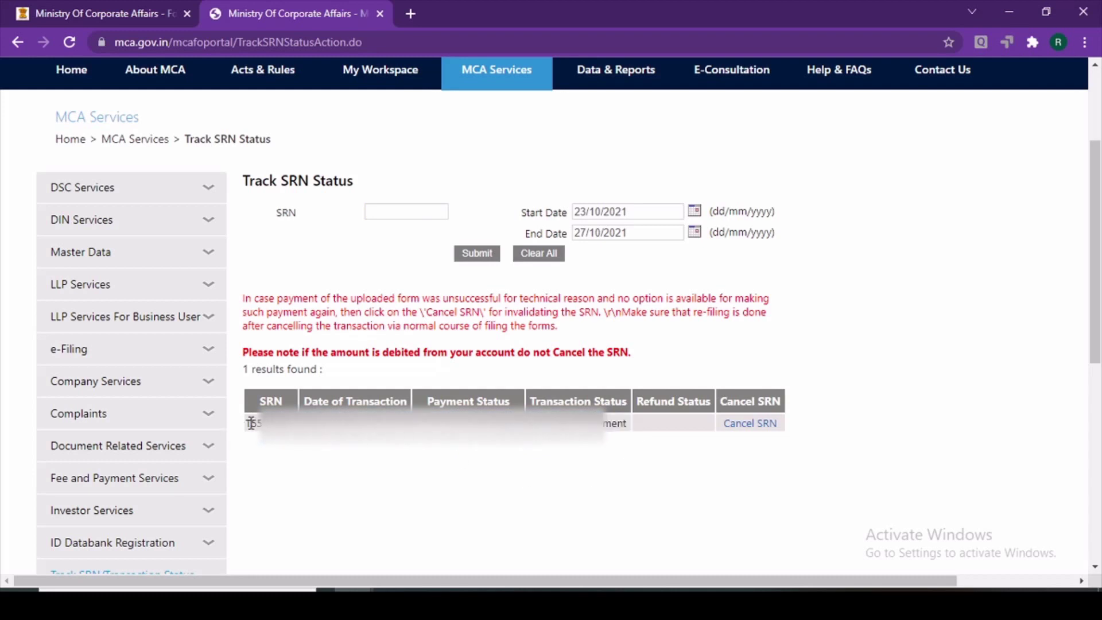
{"action": "left_click_drag", "start_coordinate": [251, 424], "coordinate": [644, 448]}
{"action": "left_click", "coordinate": [645, 462]}
{"action": "double_click", "coordinate": [353, 424]}
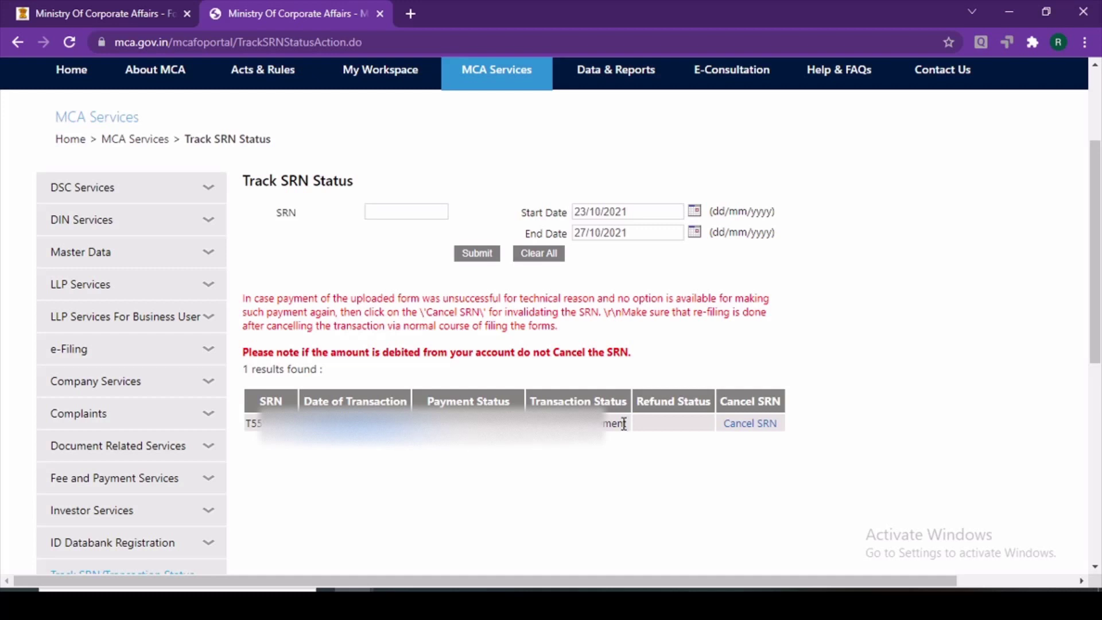
{"action": "left_click_drag", "start_coordinate": [628, 425], "coordinate": [517, 424]}
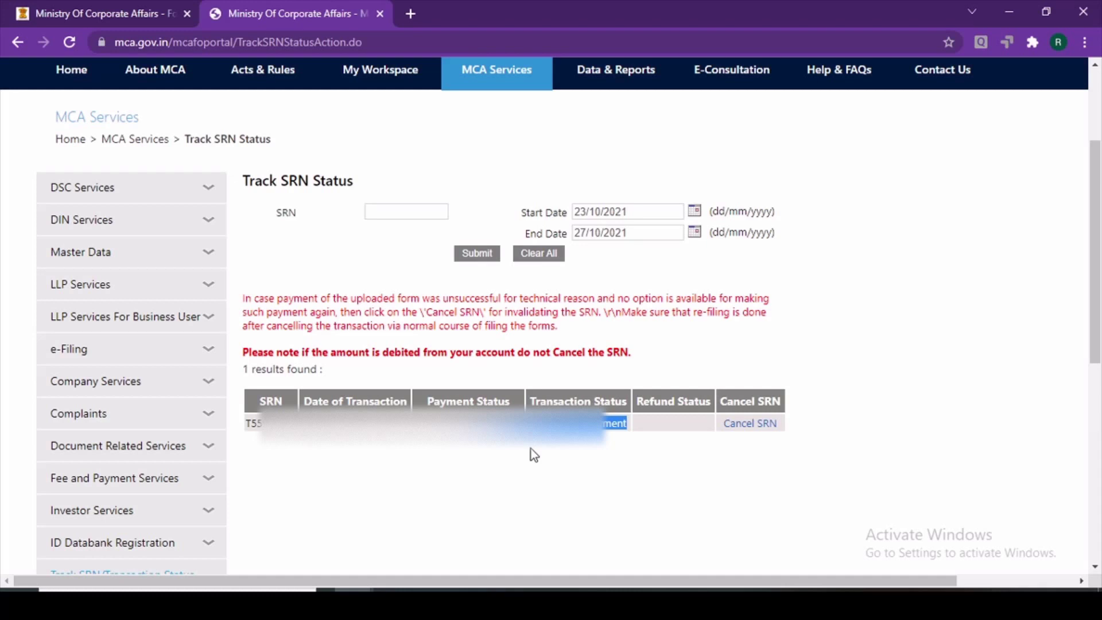
- Cancel the SRN of the found transaction, confirm its expiry and dismiss the message
{"action": "left_click", "coordinate": [749, 424]}
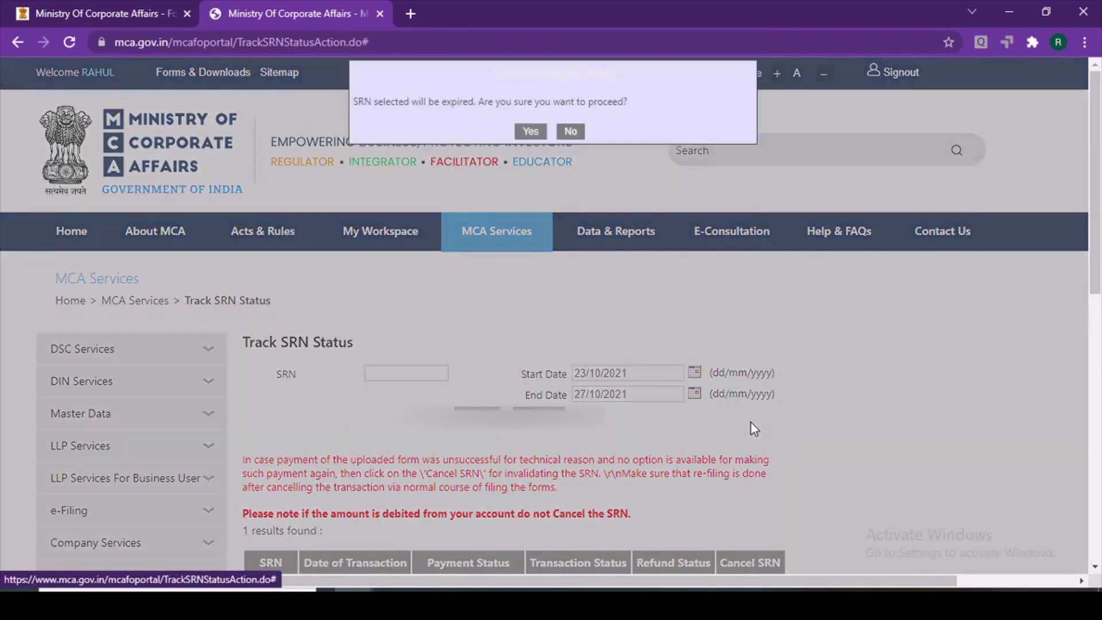
{"action": "left_click", "coordinate": [531, 331]}
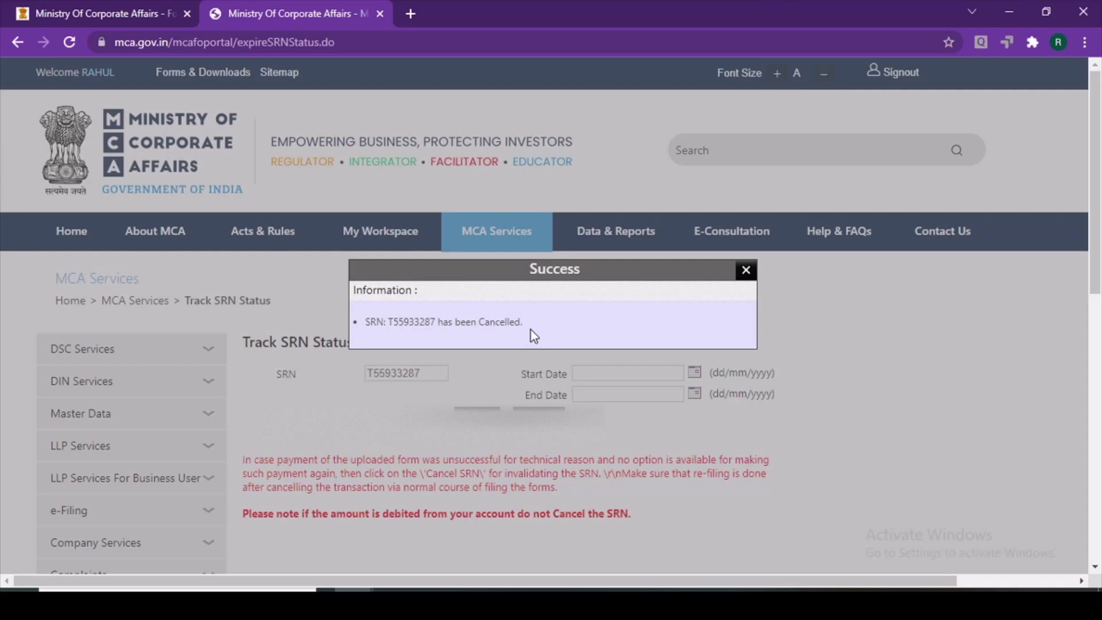
{"action": "left_click", "coordinate": [743, 280]}
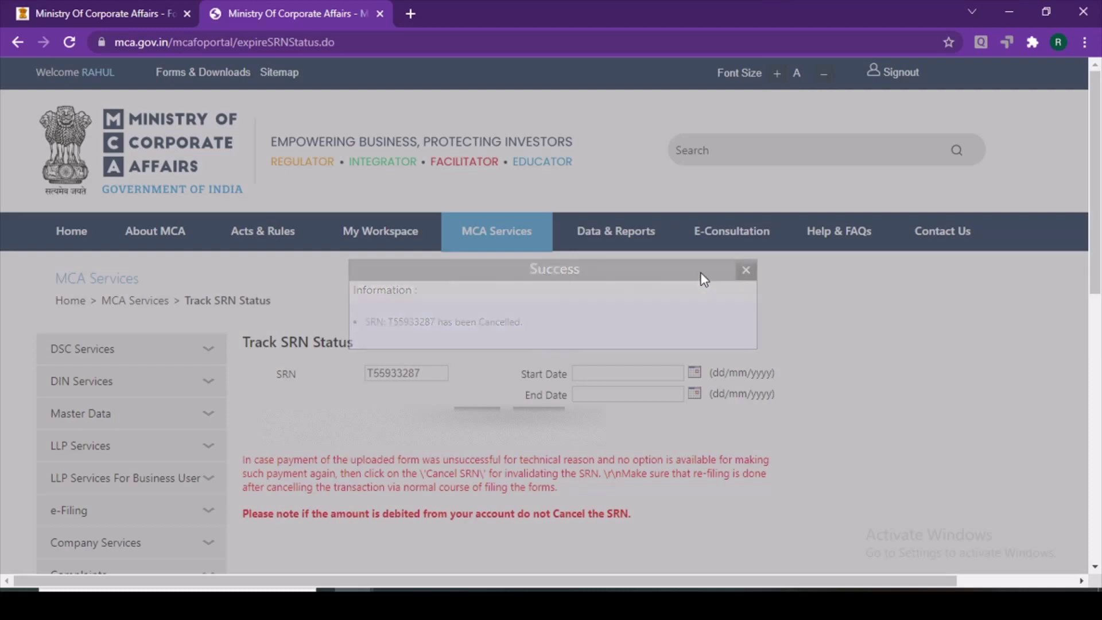
- Return to My Workspace, open the e-form upload page and choose Normal Forms
{"action": "mouse_move", "coordinate": [454, 248]}
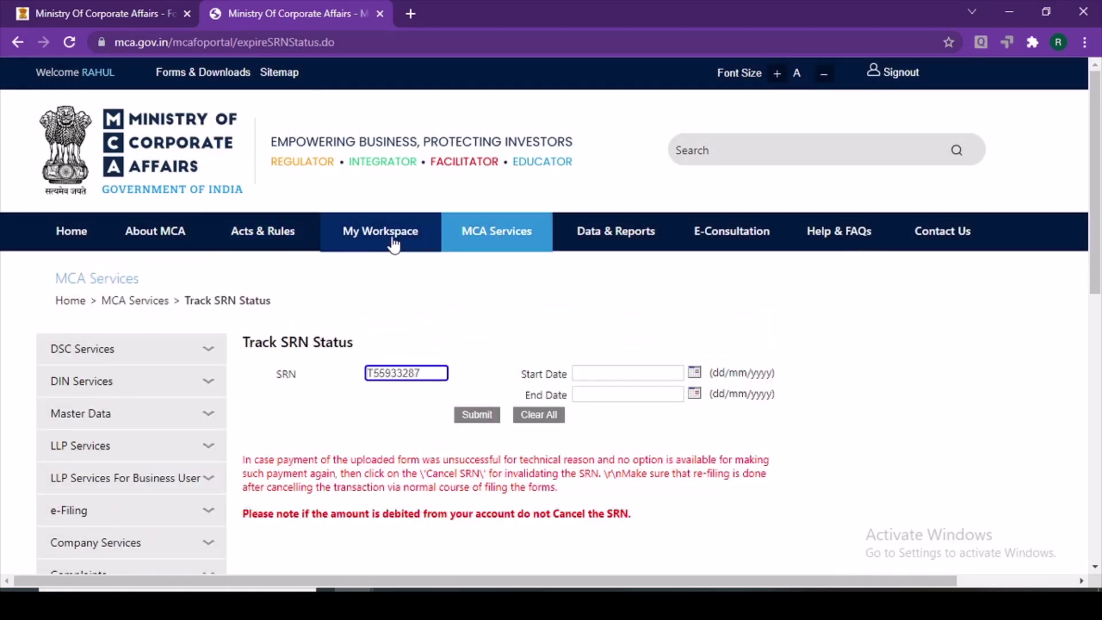
{"action": "left_click", "coordinate": [394, 239]}
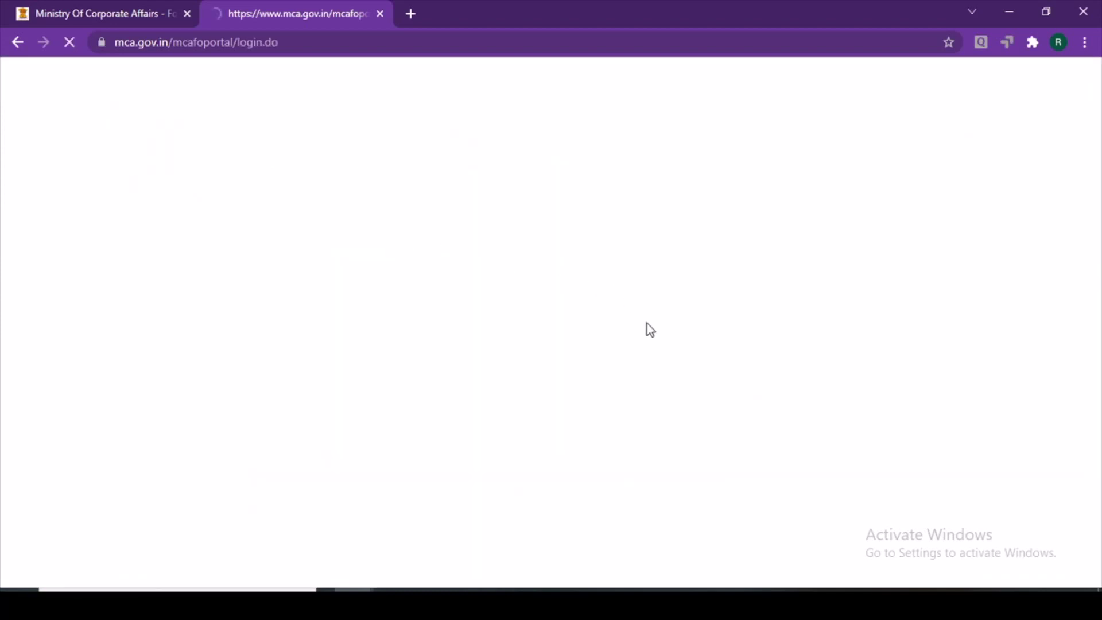
{"action": "left_click", "coordinate": [742, 315]}
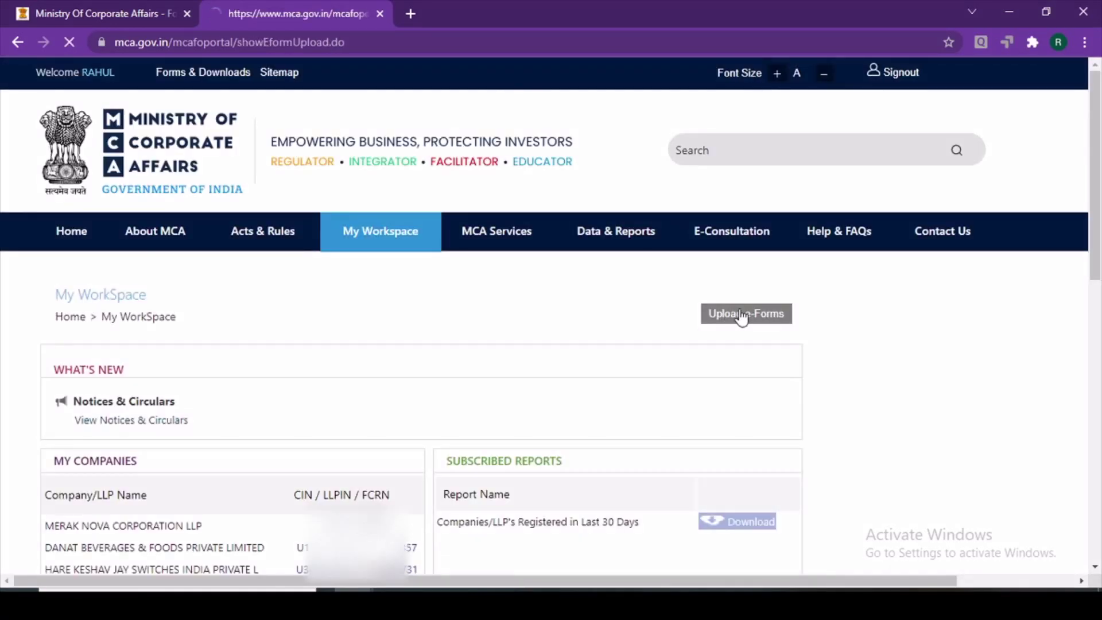
{"action": "scroll", "coordinate": [587, 313], "scroll_direction": "down", "scroll_amount": 1}
{"action": "scroll", "coordinate": [589, 313], "scroll_direction": "down", "scroll_amount": 2}
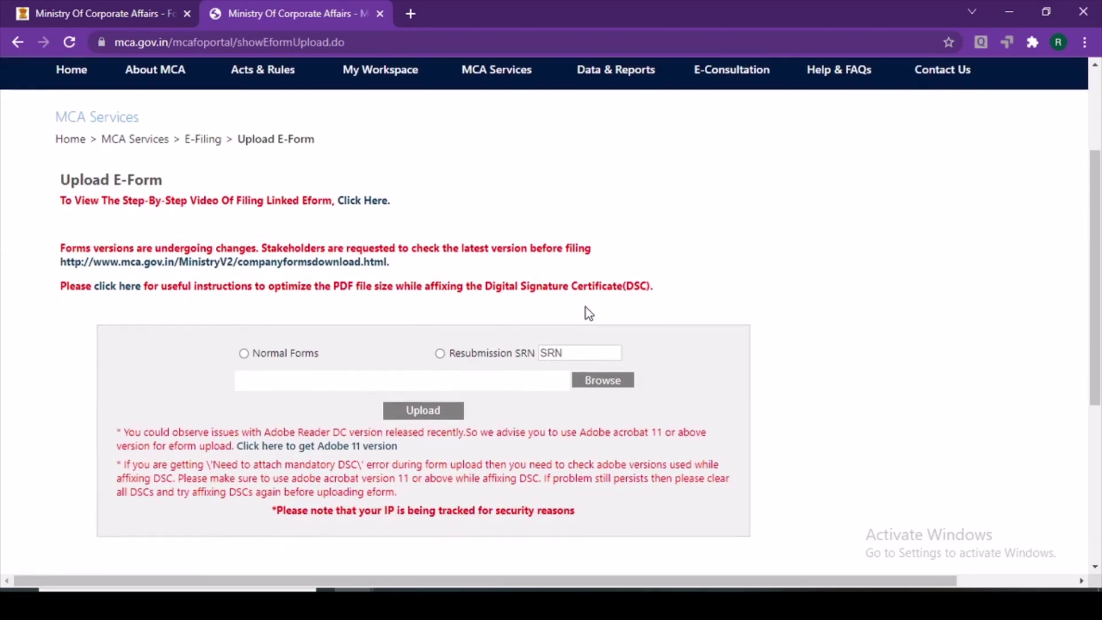
{"action": "left_click", "coordinate": [246, 356]}
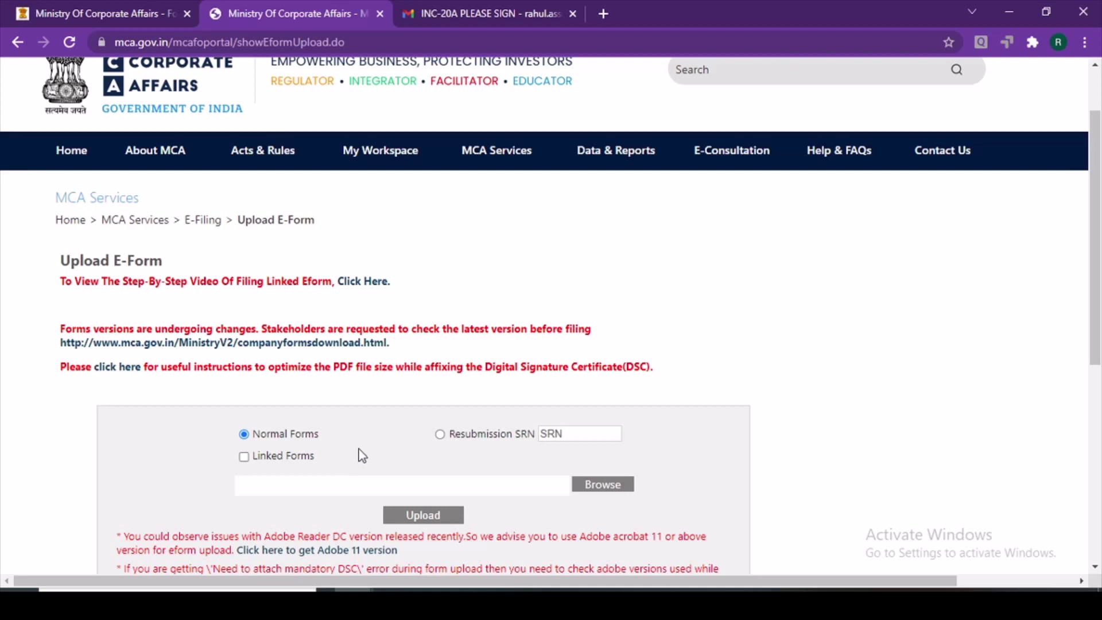
- Select Form_INC-20A.pdf from the INC-20A late fees video folder and upload it as the e-form
{"action": "left_click", "coordinate": [596, 489]}
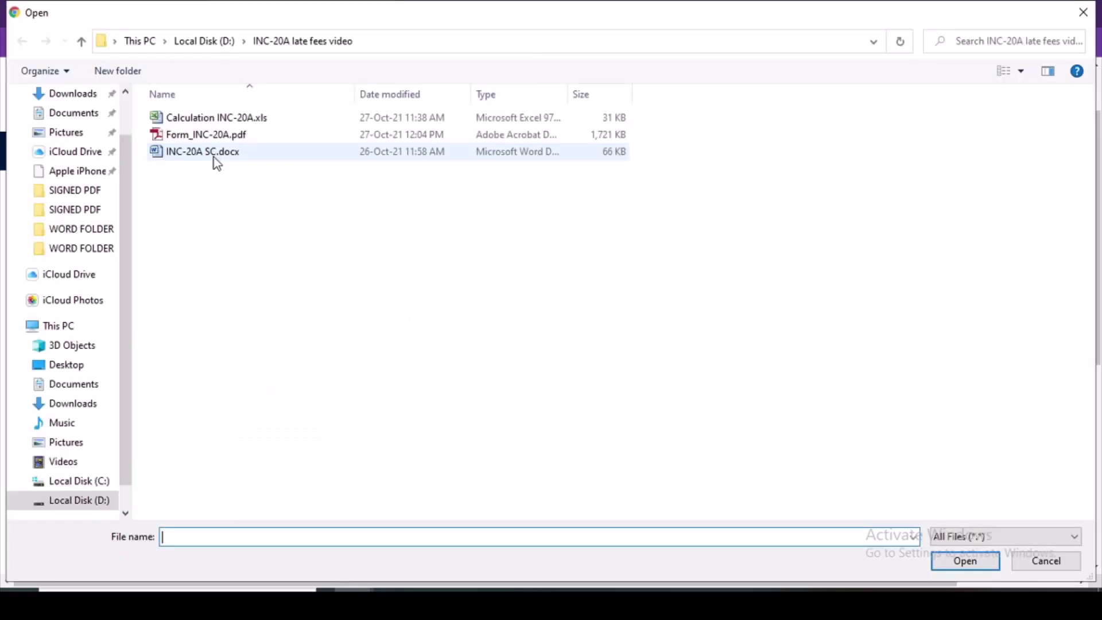
{"action": "left_click", "coordinate": [214, 152]}
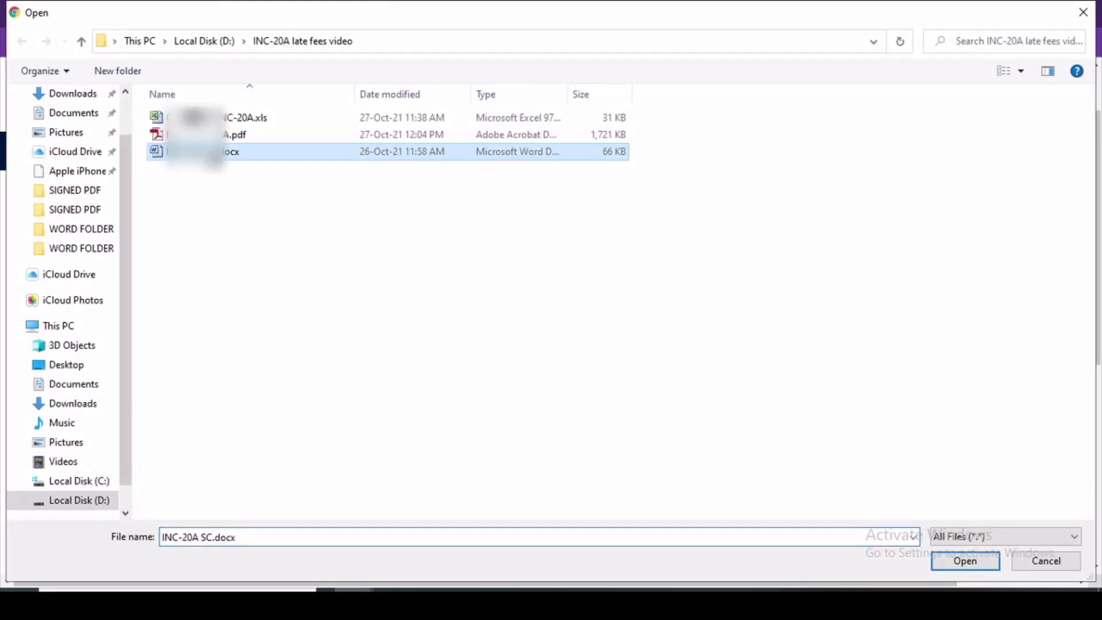
{"action": "left_click", "coordinate": [242, 140]}
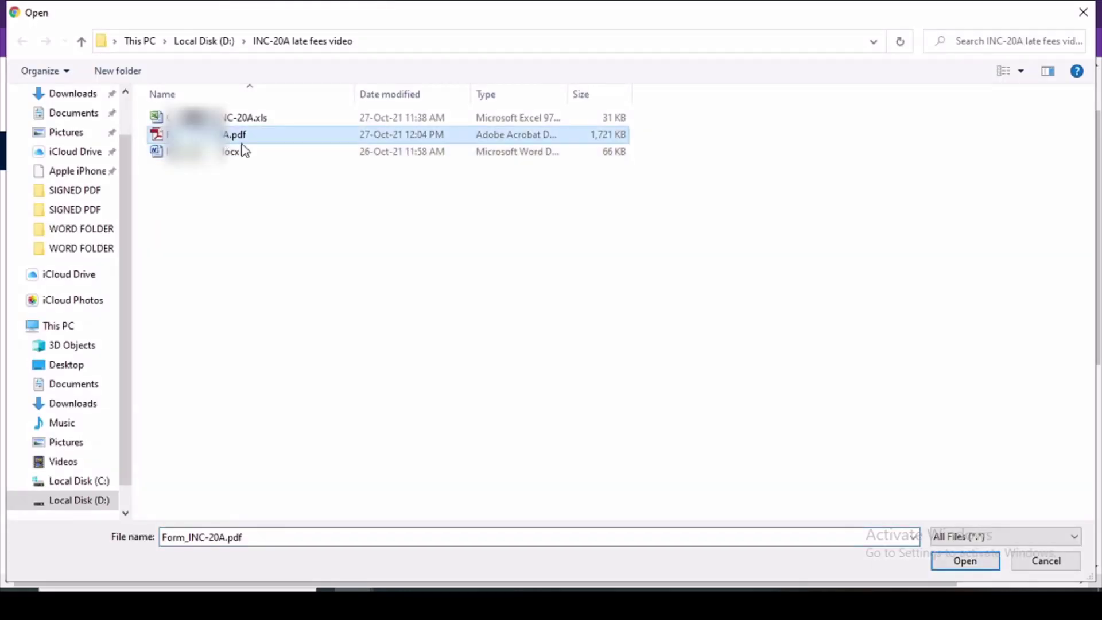
{"action": "left_click", "coordinate": [956, 561]}
{"action": "scroll", "coordinate": [466, 412], "scroll_direction": "down", "scroll_amount": 3}
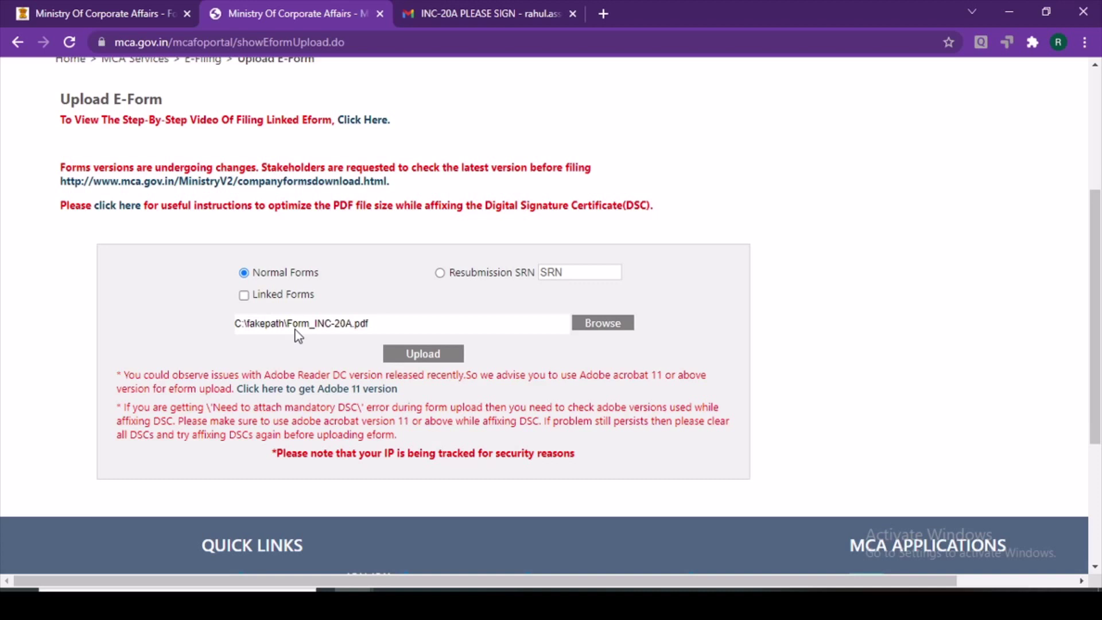
{"action": "left_click", "coordinate": [416, 357]}
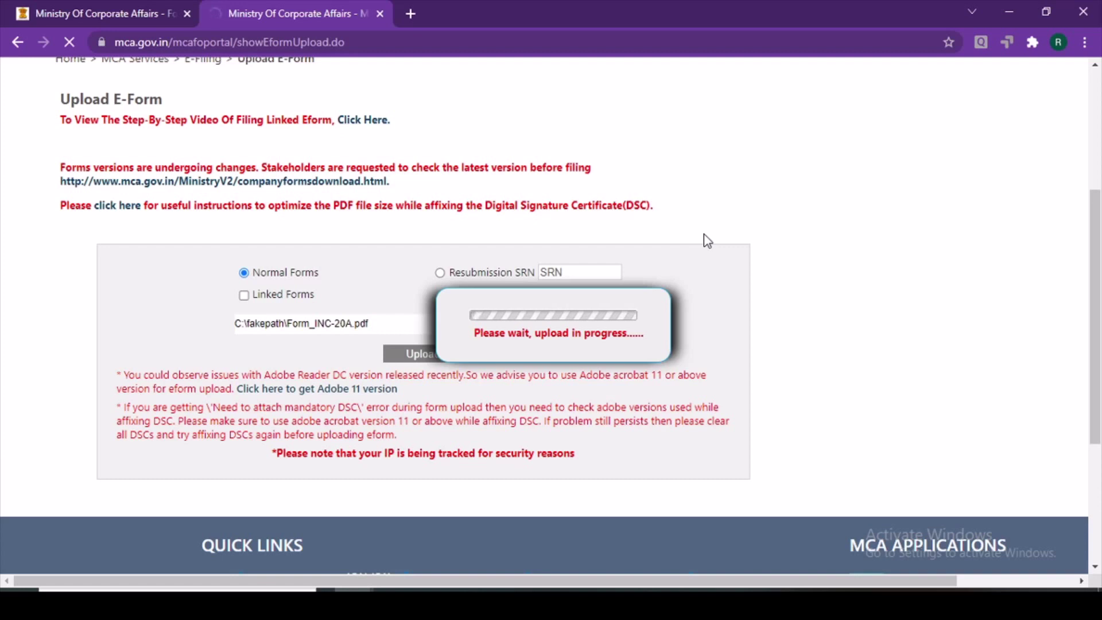
{"action": "key", "text": "XF86AudioRaiseVolume"}
{"action": "key", "text": "XF86AudioRaiseVolume"}
{"action": "key", "text": "XF86AudioRaiseVolume"}
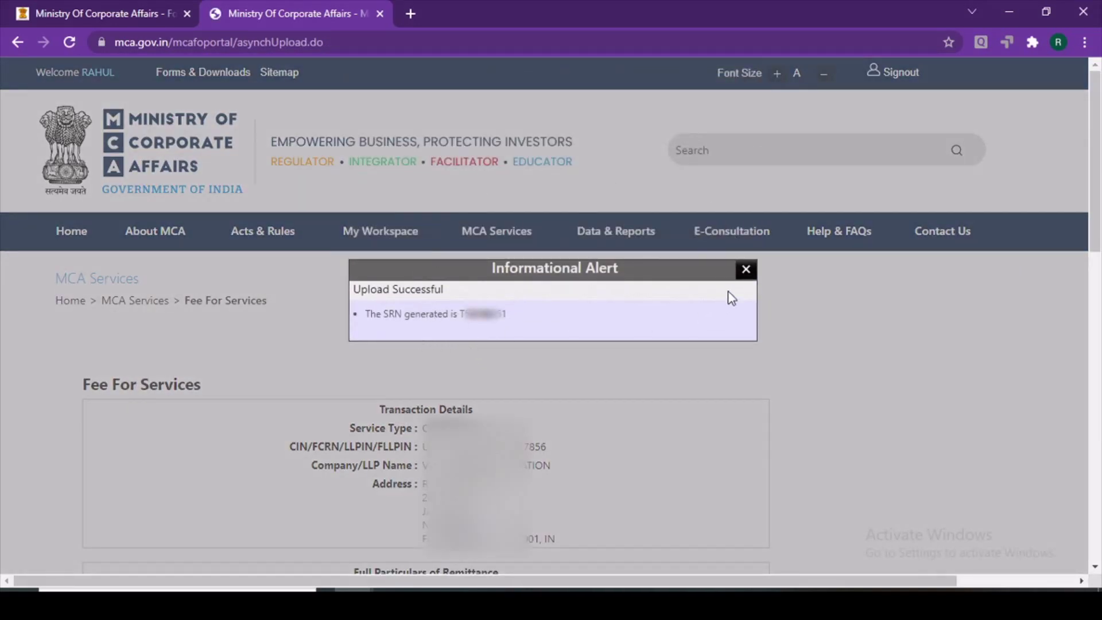
- Dismiss the upload alert and review the normal and additional fees charged for Form INC-20A
{"action": "left_click", "coordinate": [746, 269]}
{"action": "scroll", "coordinate": [658, 394], "scroll_direction": "down", "scroll_amount": 3}
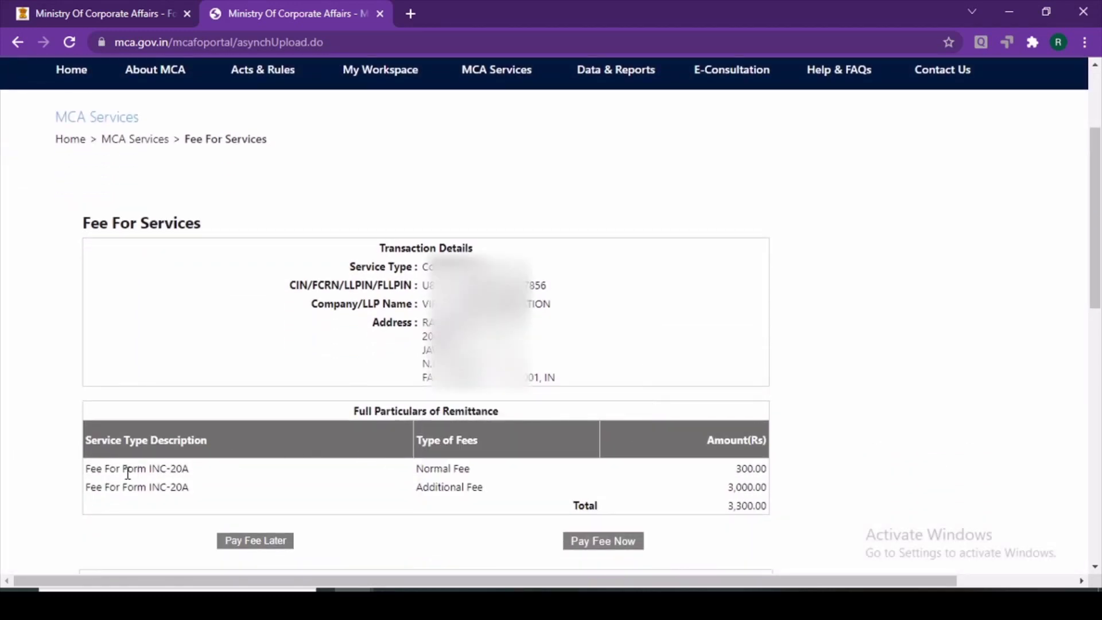
{"action": "left_click_drag", "start_coordinate": [81, 467], "coordinate": [739, 468]}
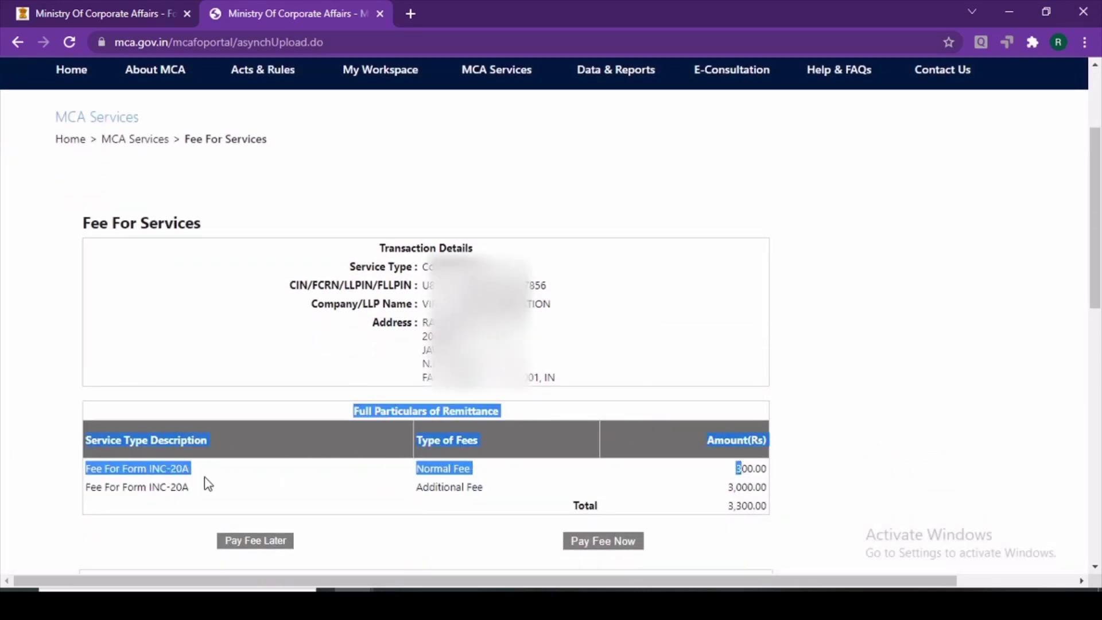
{"action": "left_click", "coordinate": [123, 493]}
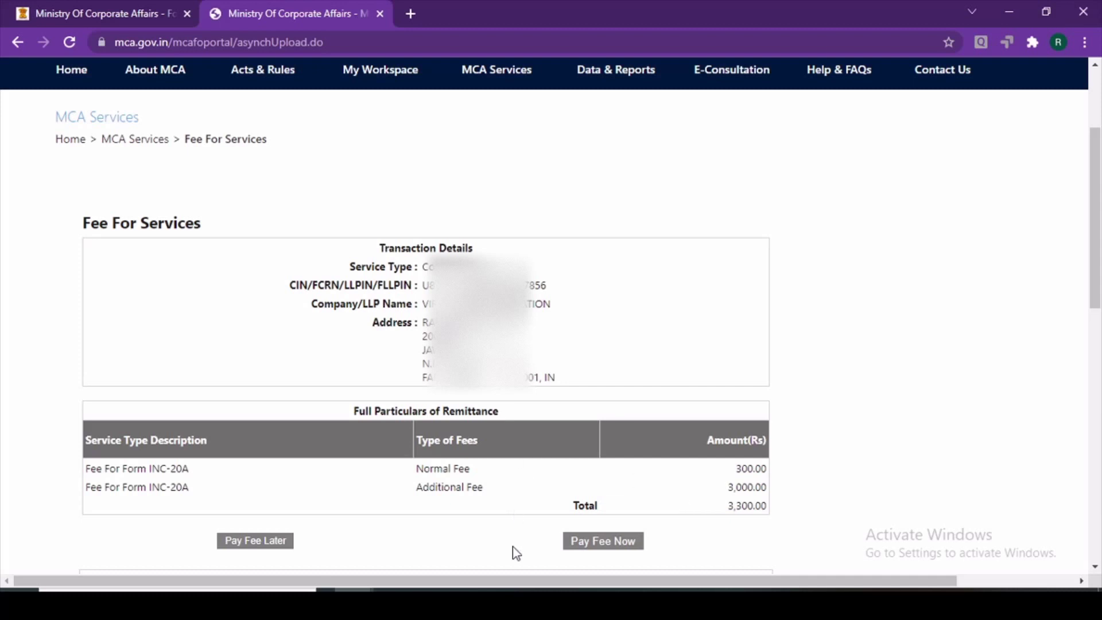
- Switch to the Calculation INC-20A.xls workbook in Excel and examine its period-of-delay and nominal share capital fee tables
{"action": "mouse_move", "coordinate": [591, 606]}
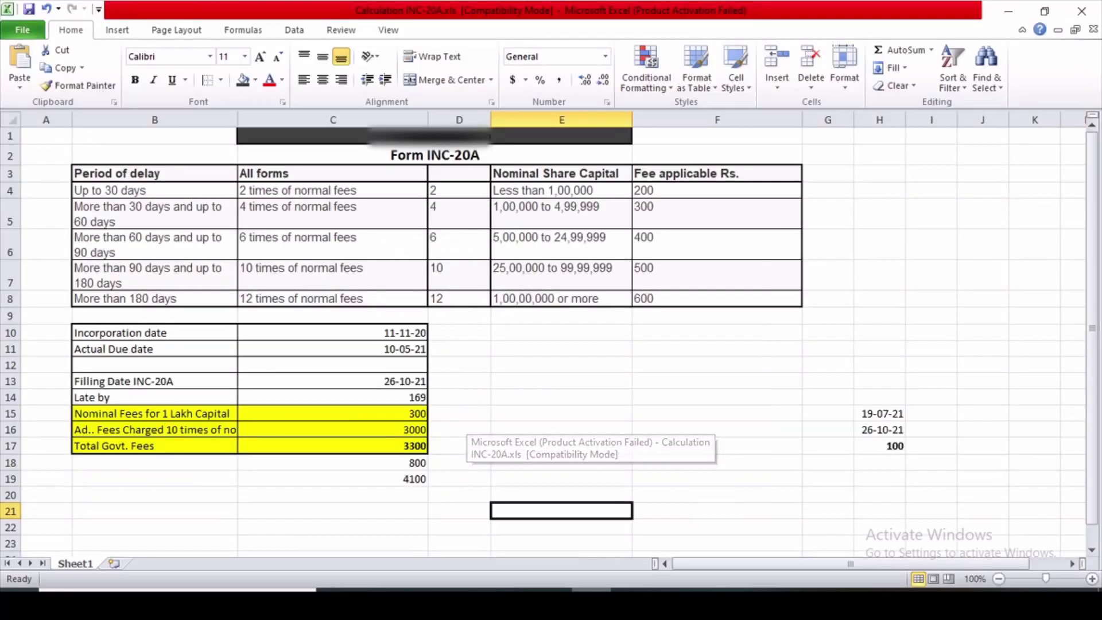
{"action": "left_click", "coordinate": [591, 528]}
{"action": "left_click", "coordinate": [470, 344]}
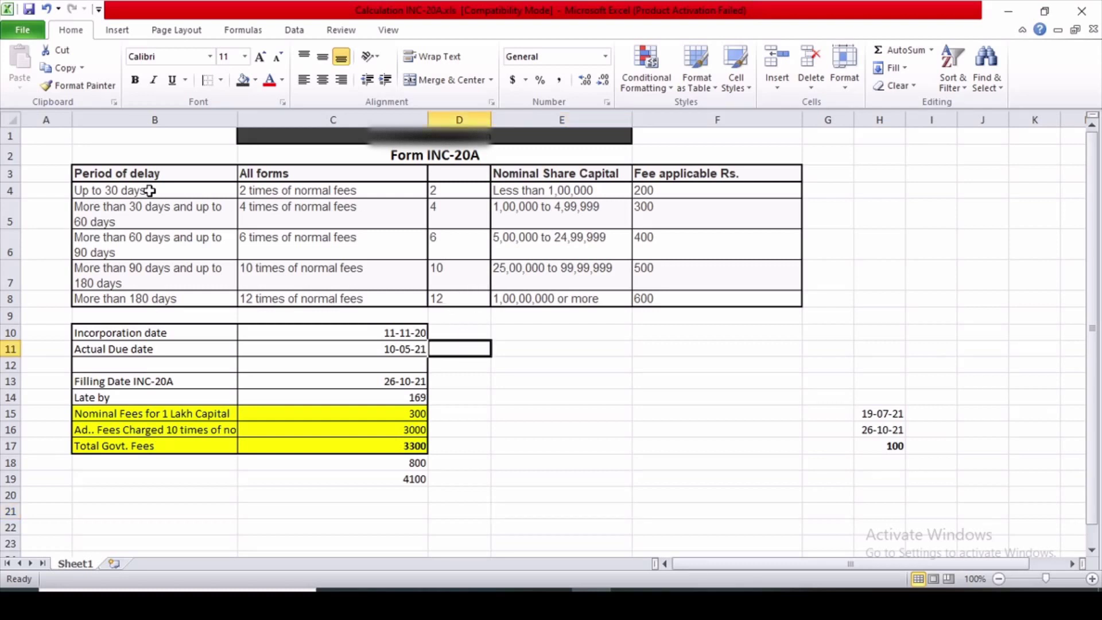
{"action": "left_click_drag", "start_coordinate": [138, 174], "coordinate": [714, 290]}
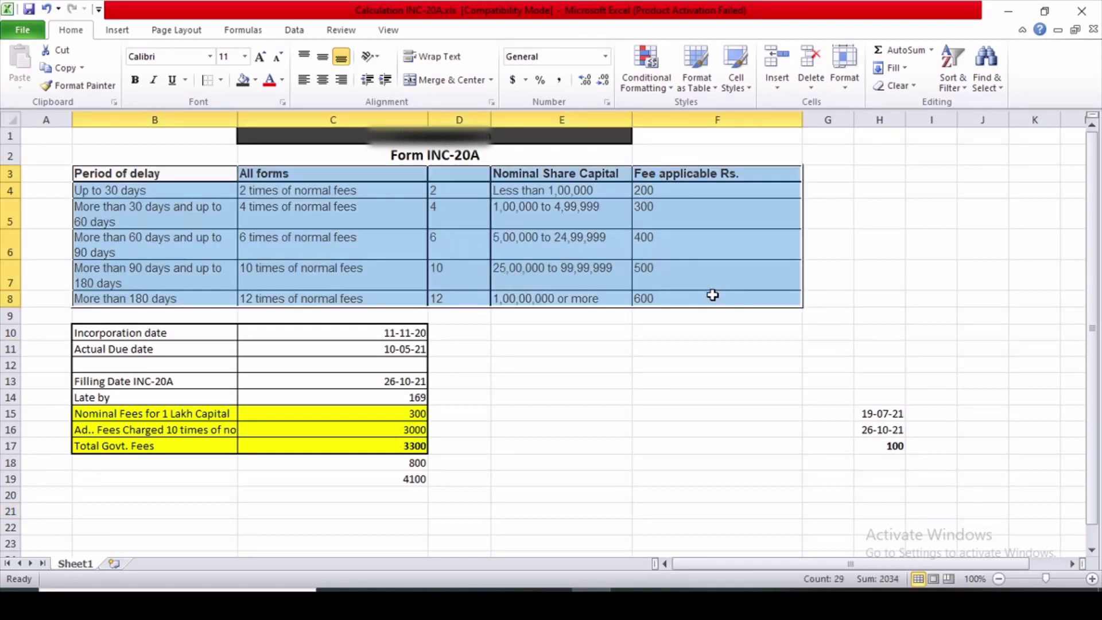
{"action": "left_click", "coordinate": [93, 206]}
{"action": "left_click_drag", "start_coordinate": [561, 175], "coordinate": [603, 287]}
{"action": "left_click", "coordinate": [701, 176]}
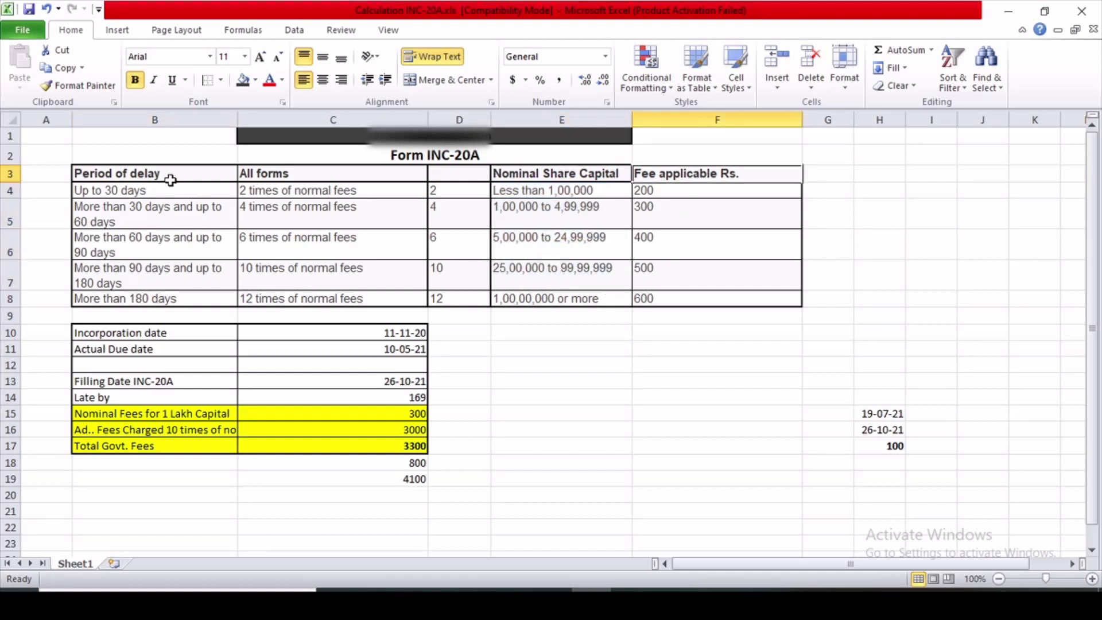
{"action": "left_click", "coordinate": [129, 173]}
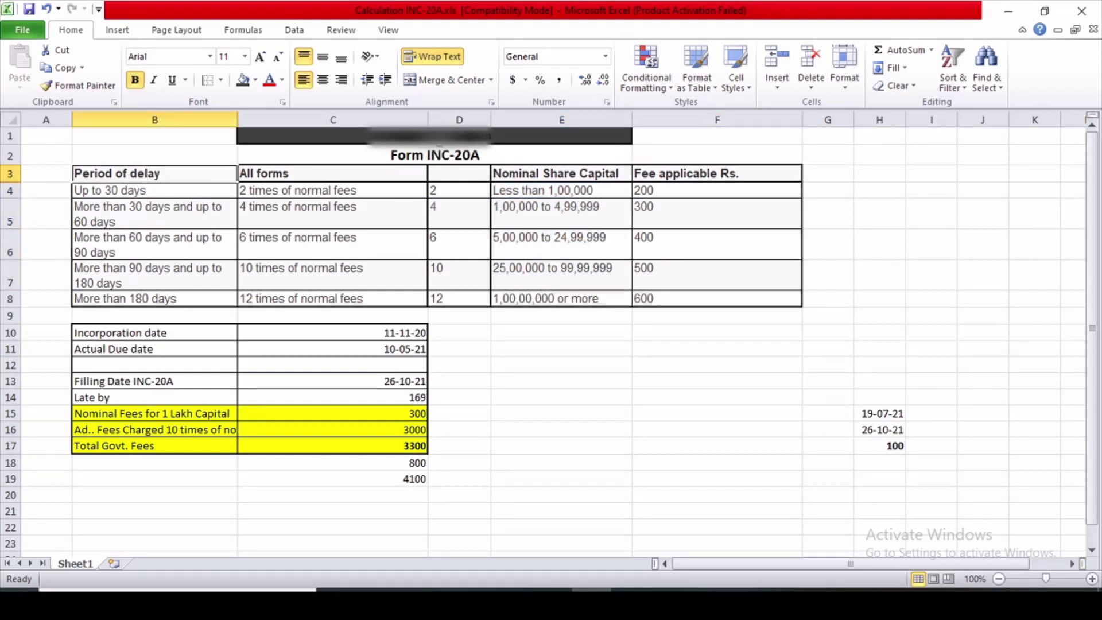
- Insert an empty column before the Nominal Share Capital column to separate the two fee tables
{"action": "left_click", "coordinate": [527, 115]}
{"action": "right_click", "coordinate": [526, 115]}
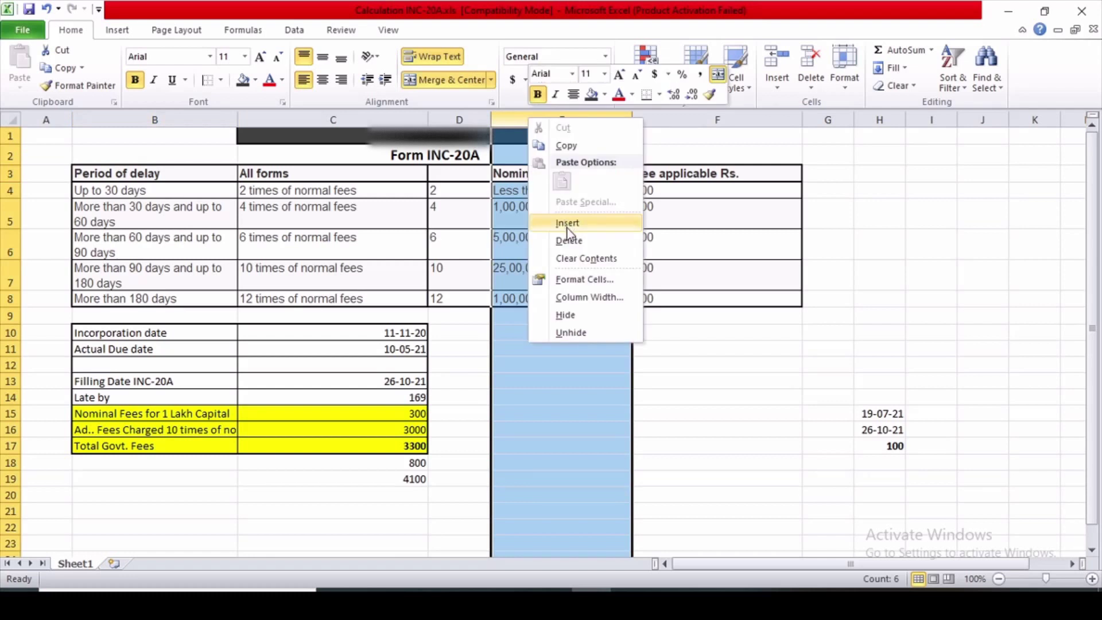
{"action": "left_click", "coordinate": [551, 223]}
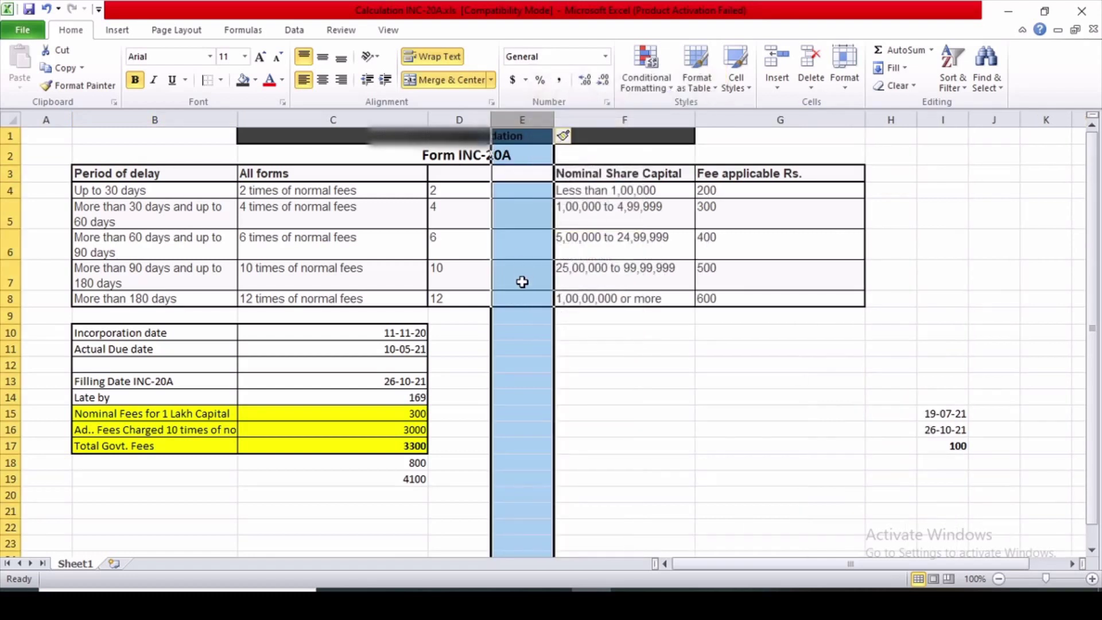
{"action": "left_click", "coordinate": [526, 218]}
{"action": "left_click", "coordinate": [508, 304]}
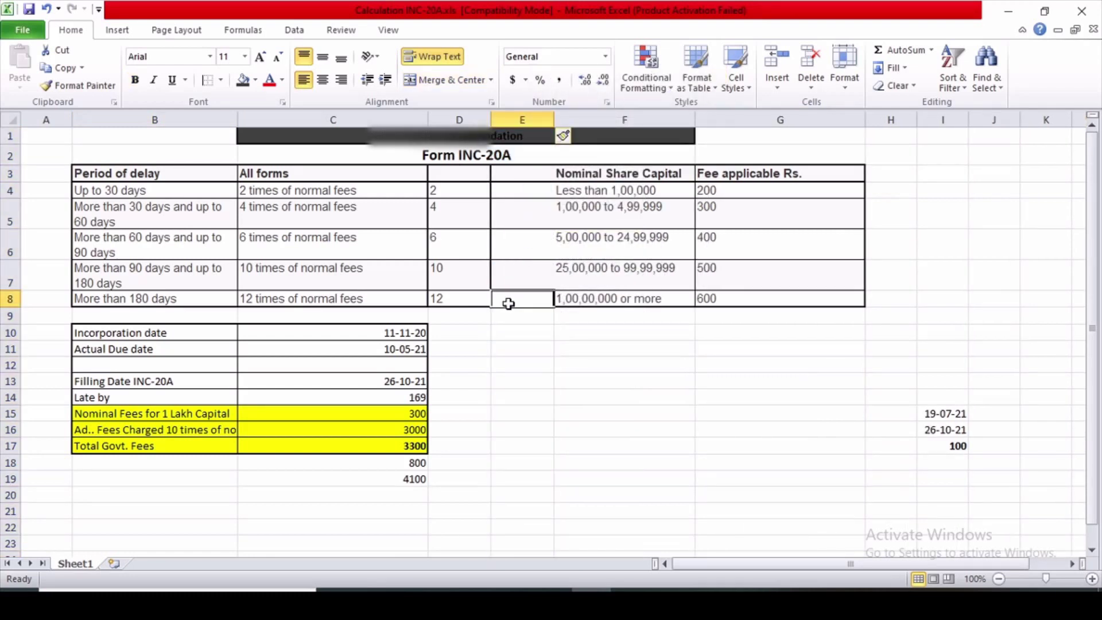
- Examine the applicable fee for share capital below 1,00,000 and the slab from 1,00,000 to 4,99,999
{"action": "left_click", "coordinate": [581, 189]}
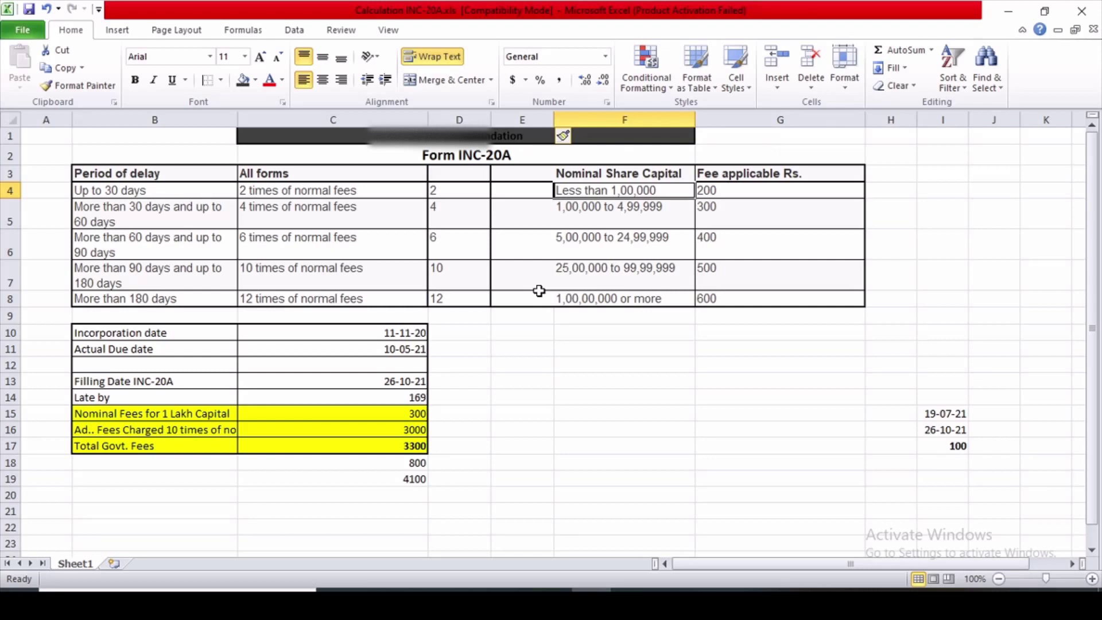
{"action": "key", "text": "Up"}
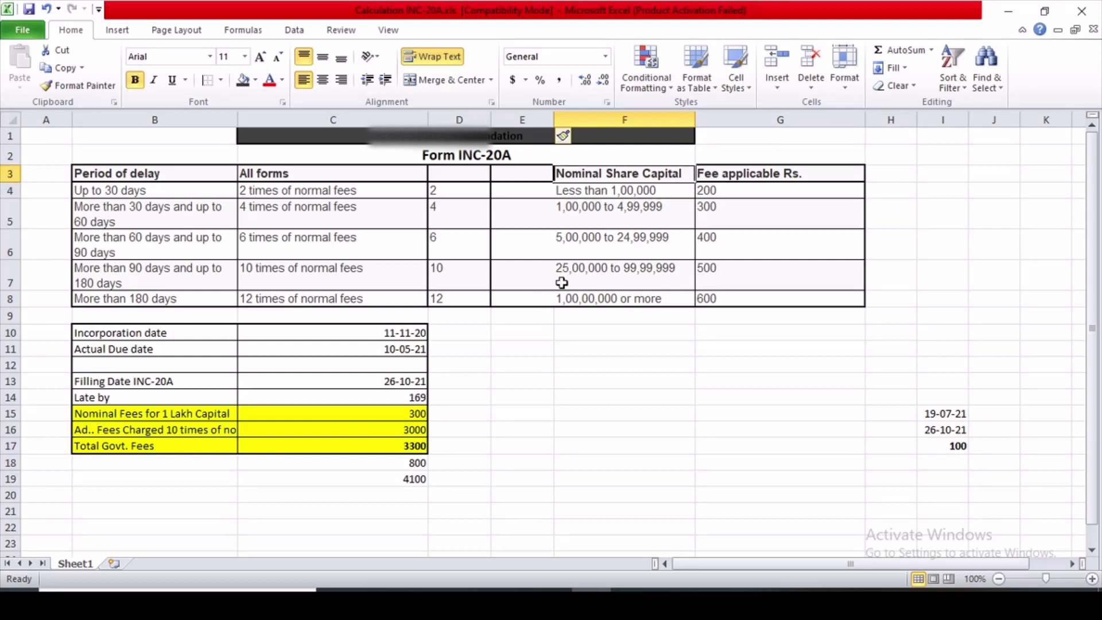
{"action": "left_click", "coordinate": [600, 192]}
{"action": "left_click", "coordinate": [714, 198]}
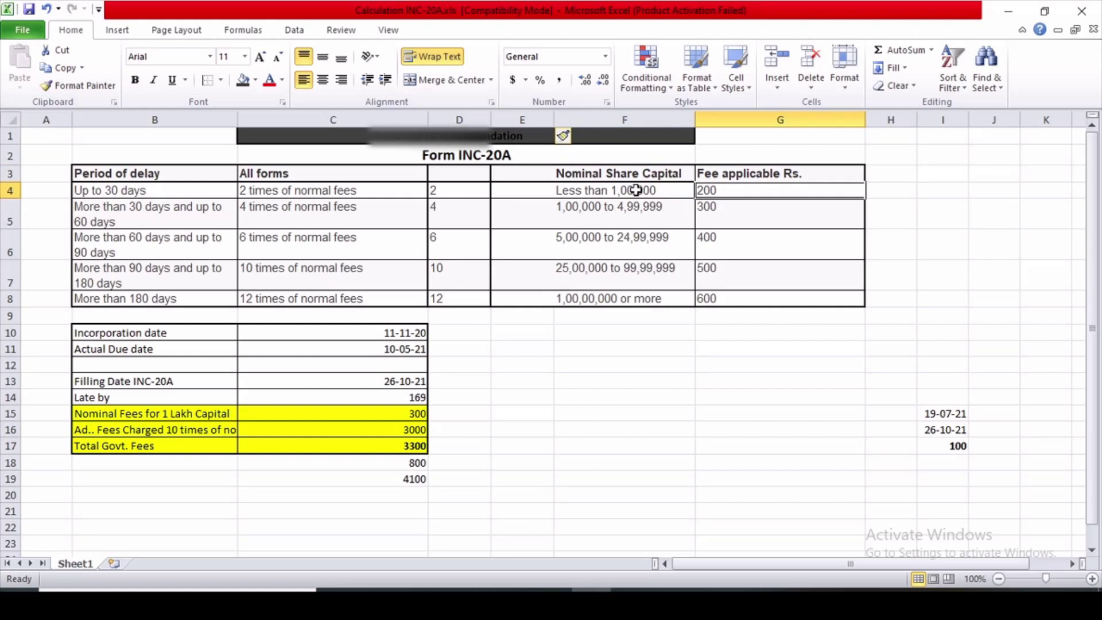
{"action": "left_click", "coordinate": [612, 210]}
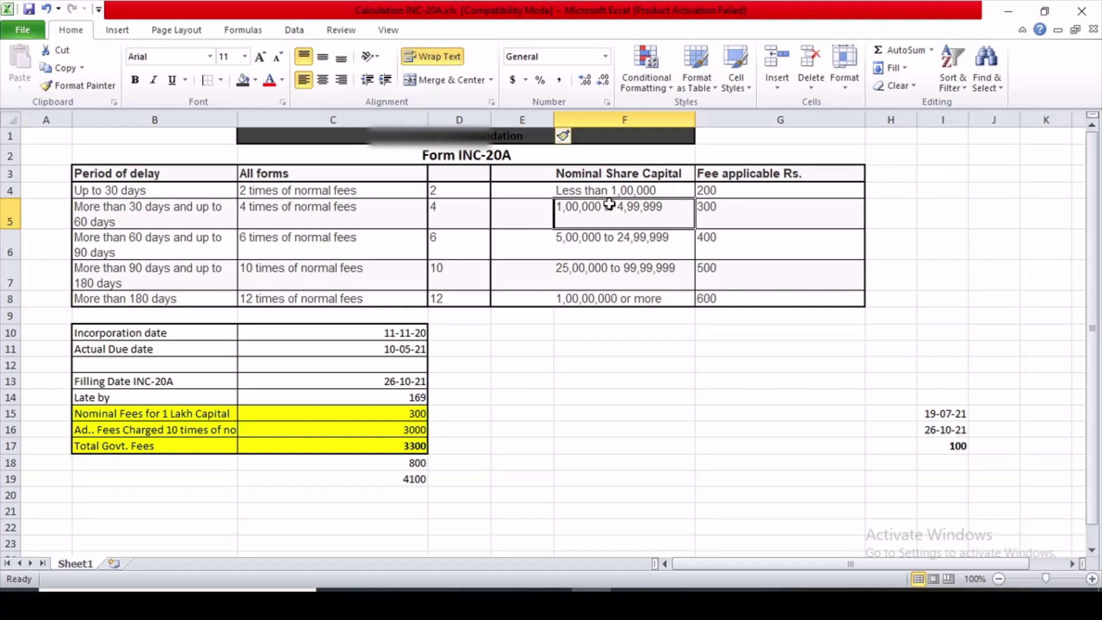
{"action": "left_click", "coordinate": [744, 155]}
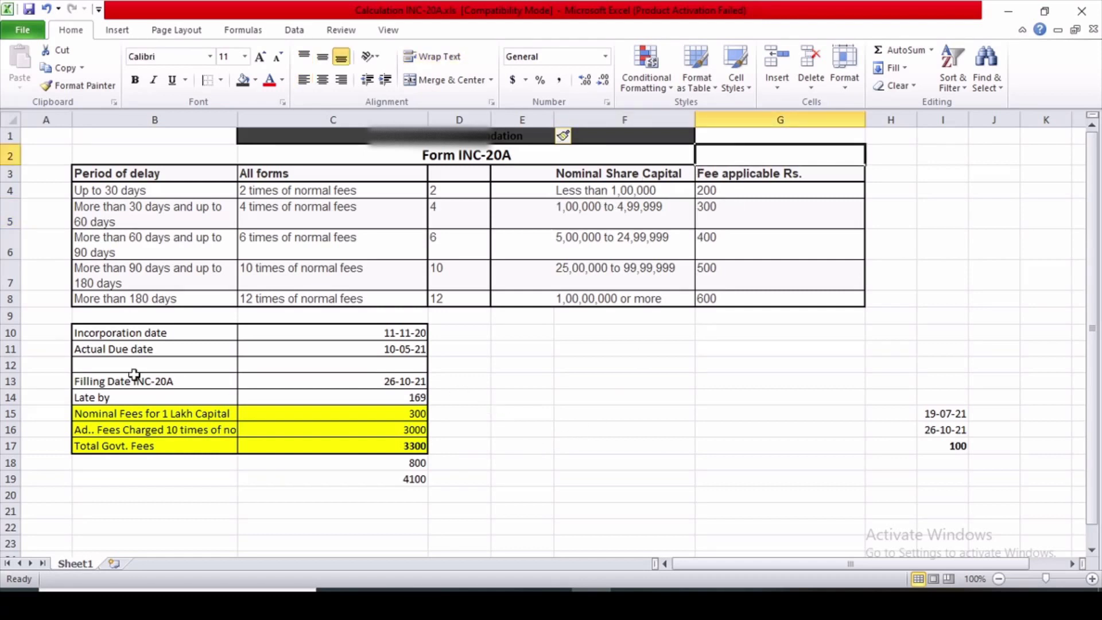
- Enter the note "180 days" in cell D11 beside the actual due date
{"action": "left_click", "coordinate": [120, 346]}
{"action": "left_click", "coordinate": [464, 349]}
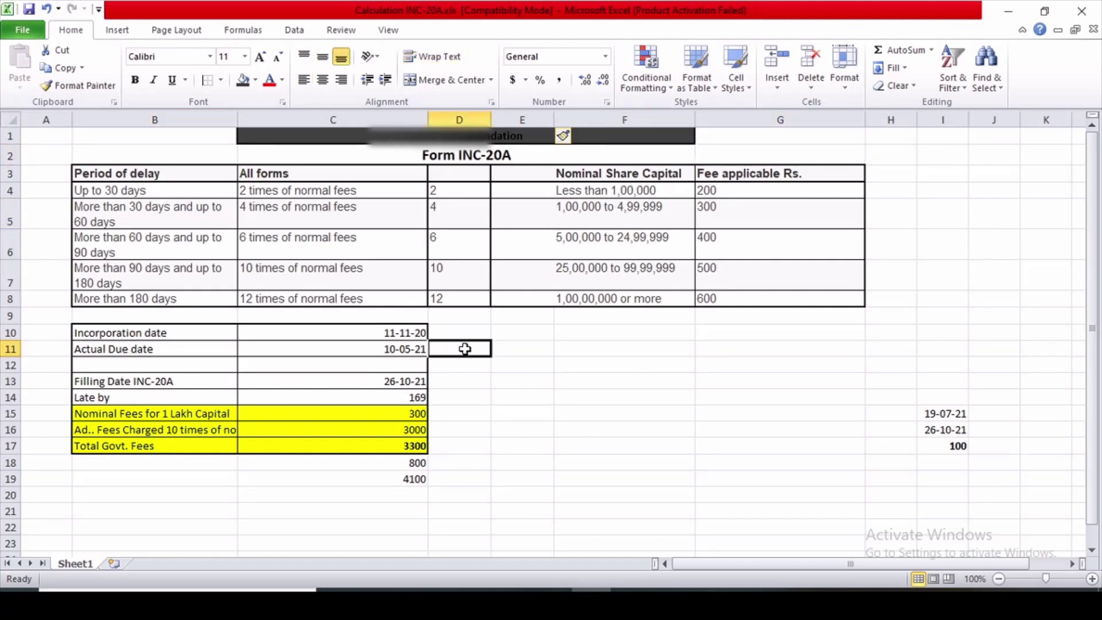
{"action": "type", "text": "an 18"}
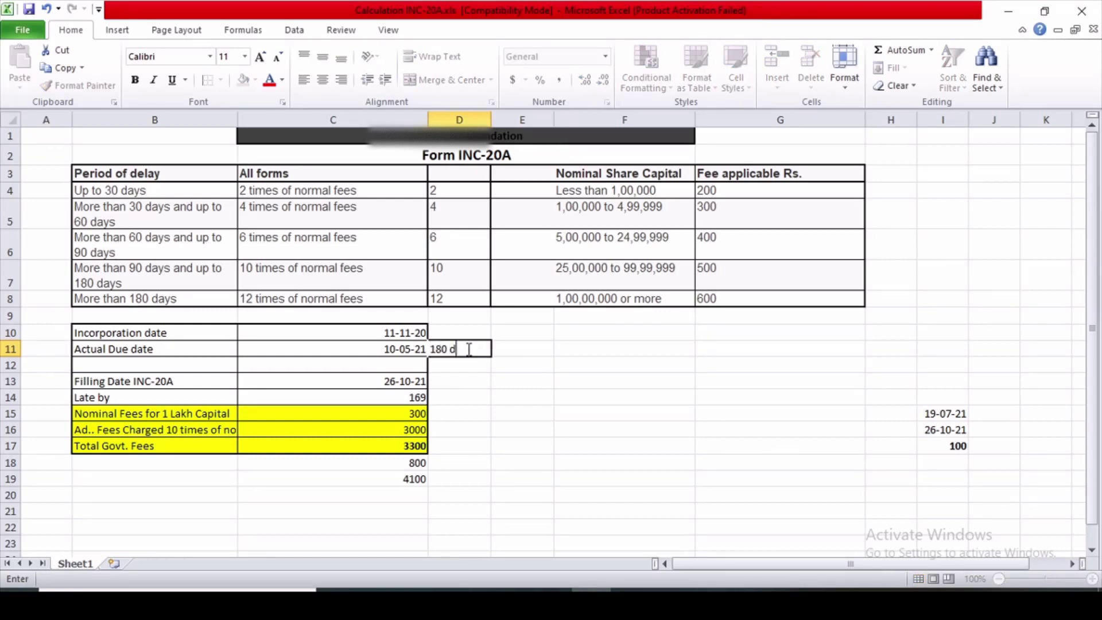
{"action": "type", "text": "0 days"}
{"action": "key", "text": "Return"}
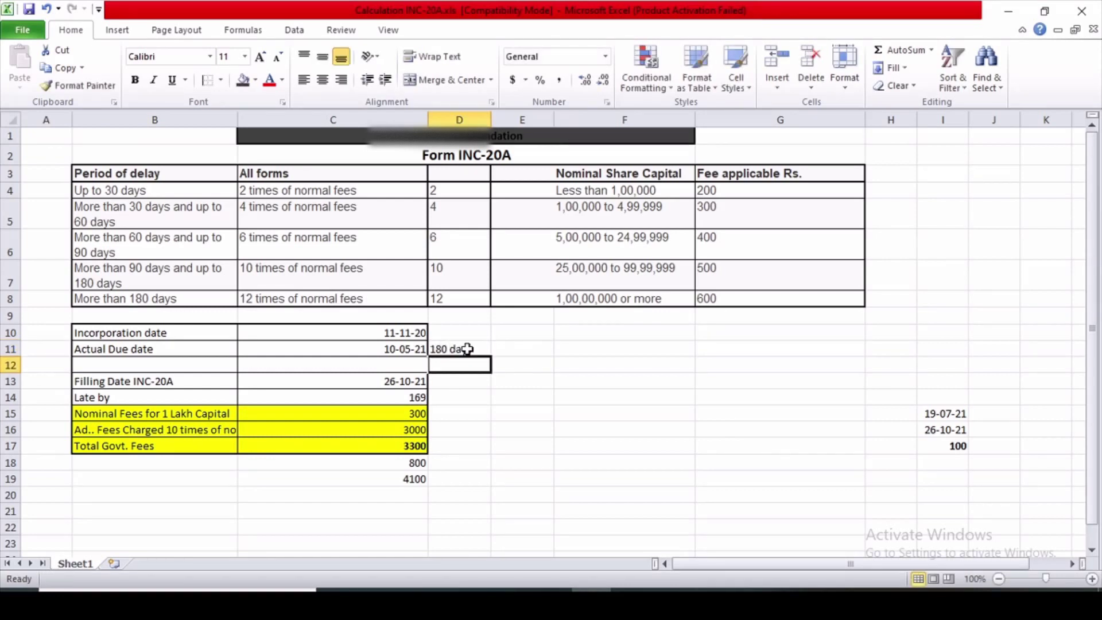
- Compare the nominal share capital slabs with their applicable fees and check the nominal fee for 1 lakh capital
{"action": "left_click", "coordinate": [661, 206]}
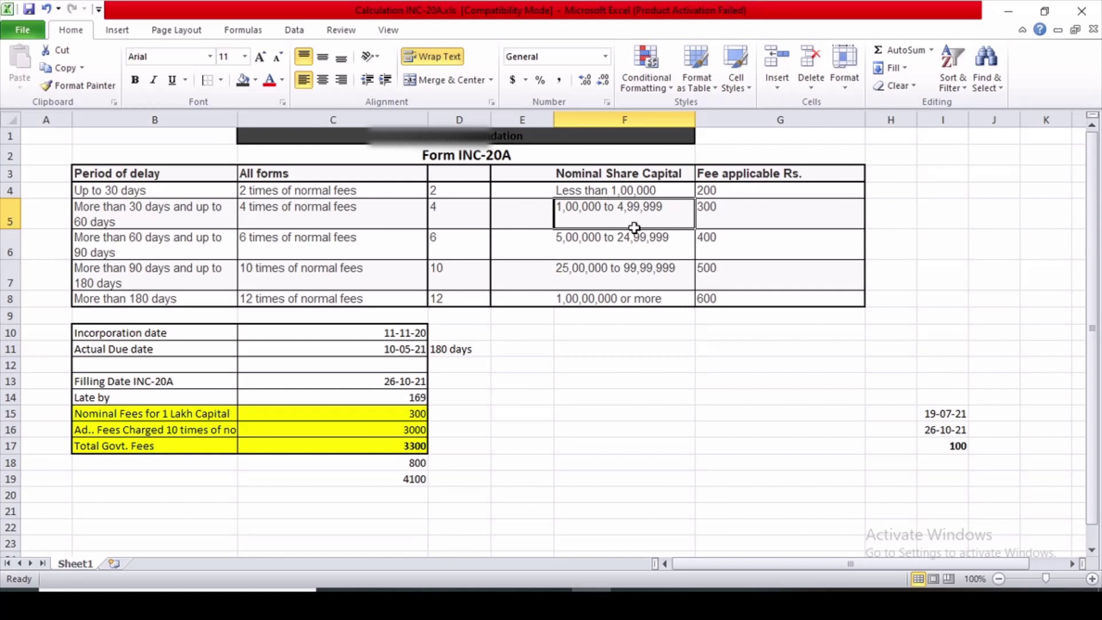
{"action": "key", "text": "Right"}
{"action": "key", "text": "Down"}
{"action": "left_click", "coordinate": [655, 268]}
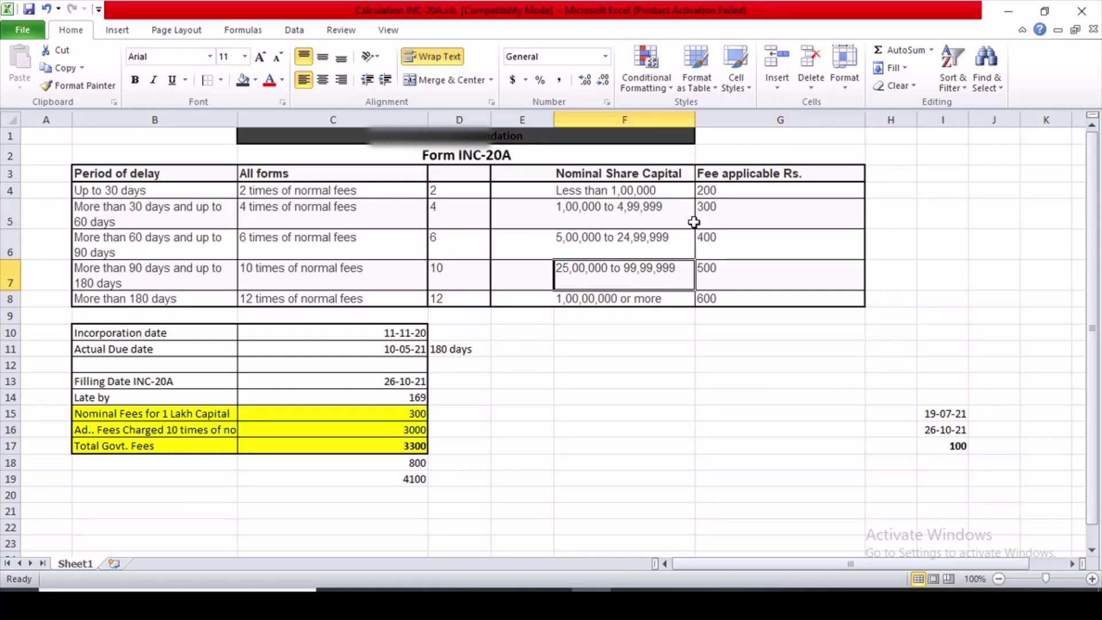
{"action": "left_click", "coordinate": [698, 222]}
{"action": "left_click", "coordinate": [644, 211]}
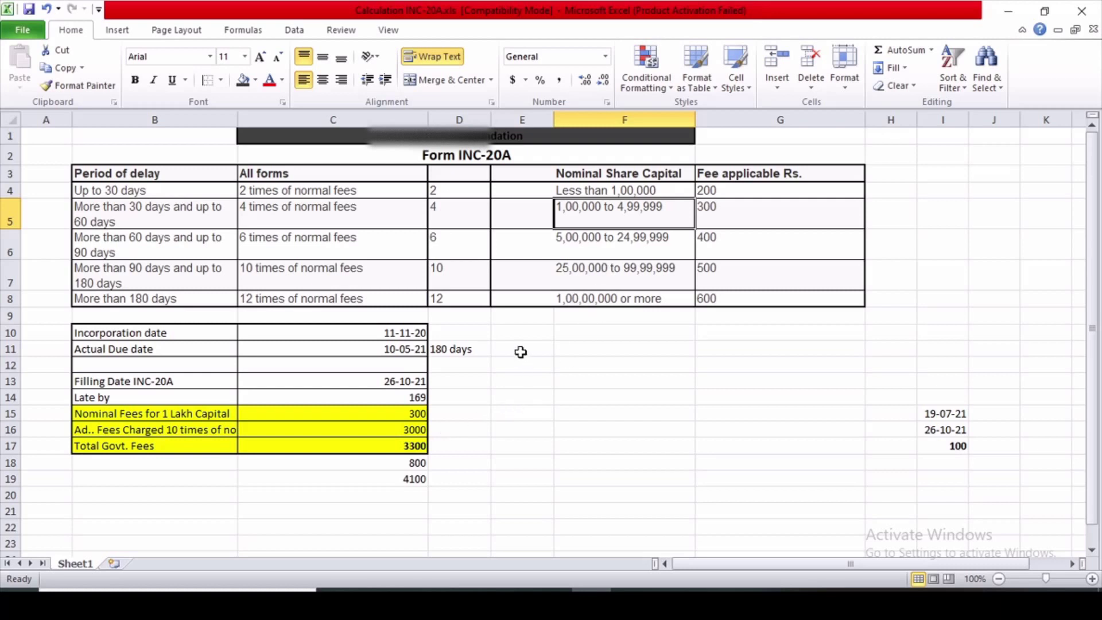
{"action": "left_click", "coordinate": [713, 207]}
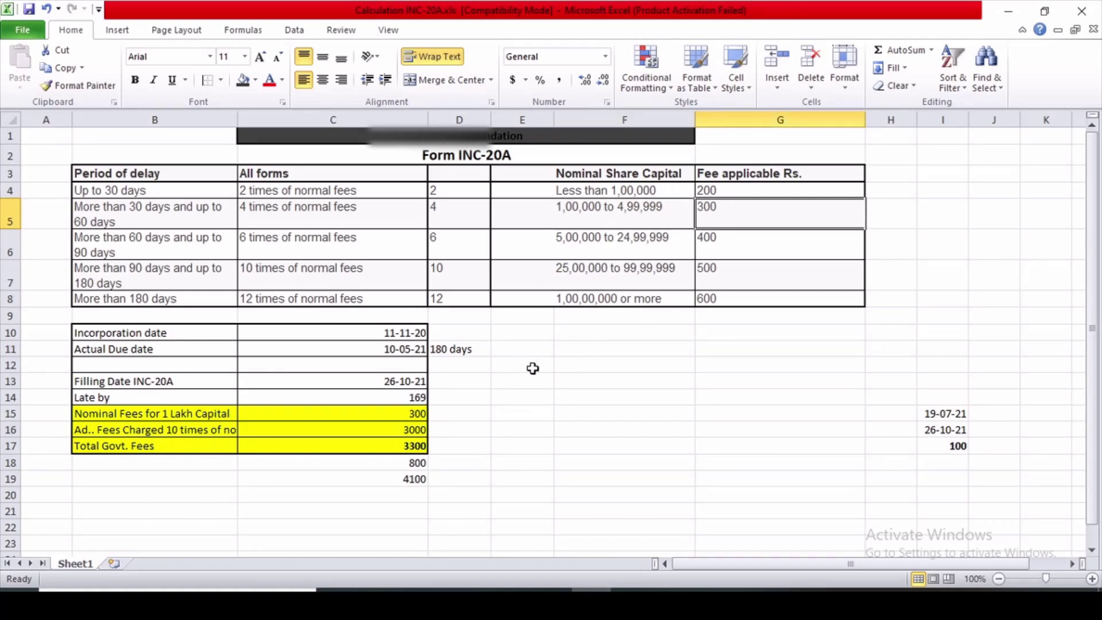
{"action": "left_click", "coordinate": [415, 416]}
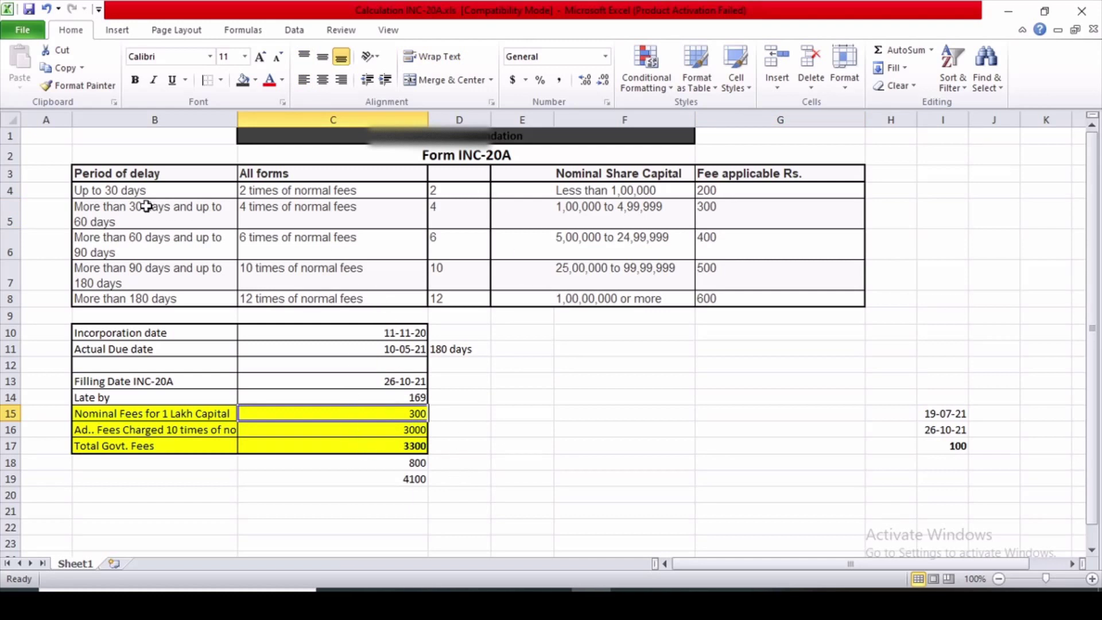
- Check the fee multiplier for delays up to 30 days, then the incorporation date and actual due date
{"action": "left_click", "coordinate": [288, 197]}
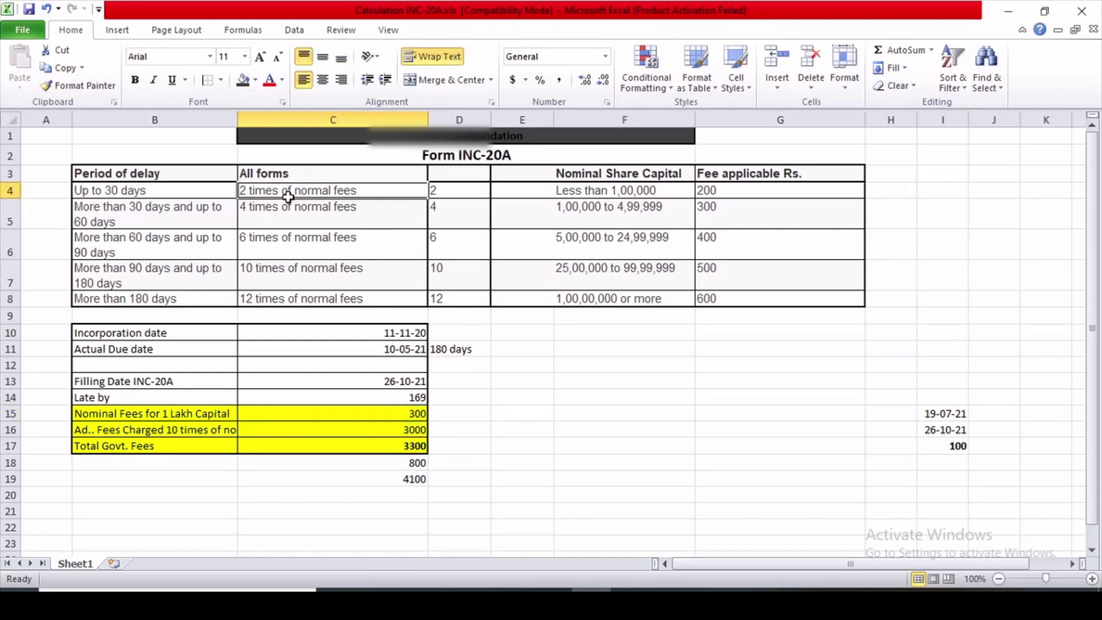
{"action": "left_click", "coordinate": [126, 342]}
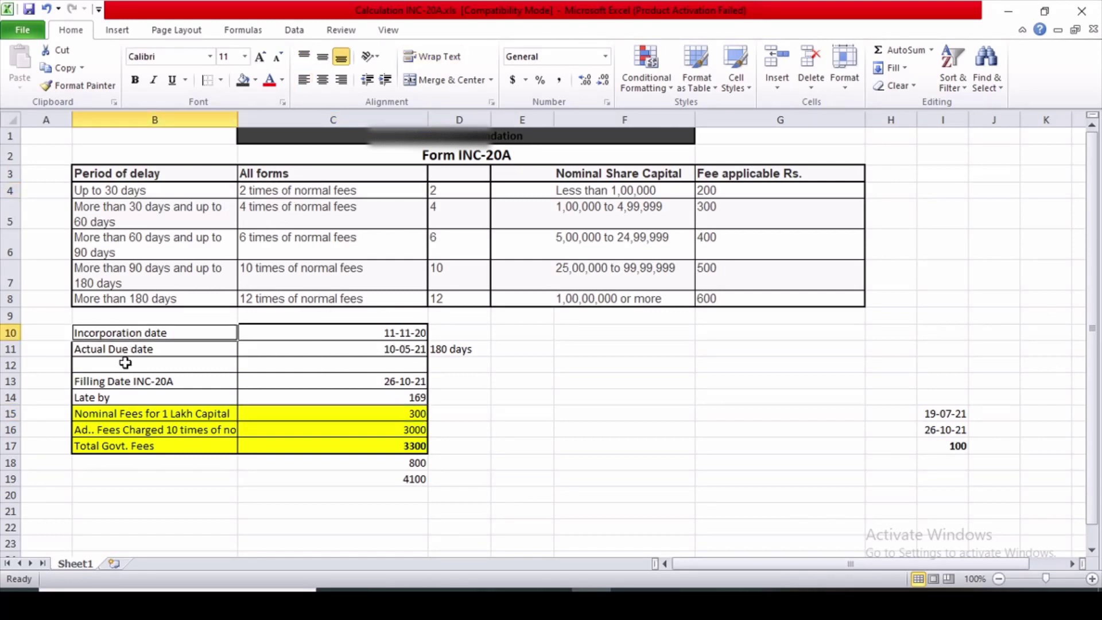
{"action": "left_click", "coordinate": [362, 338]}
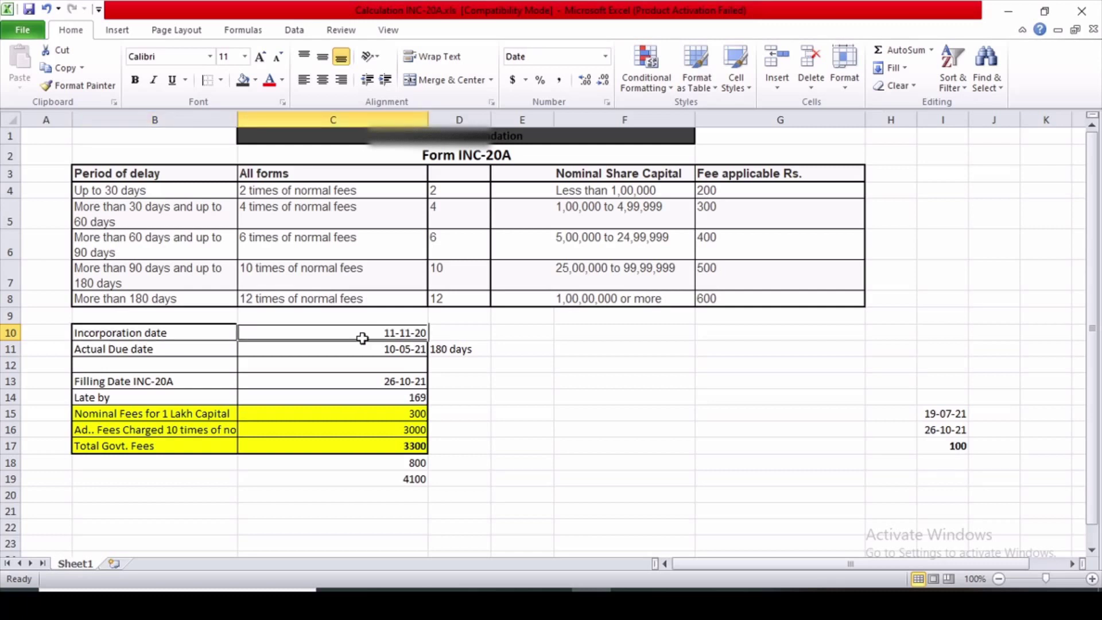
{"action": "left_click", "coordinate": [362, 352], "text": "shift"}
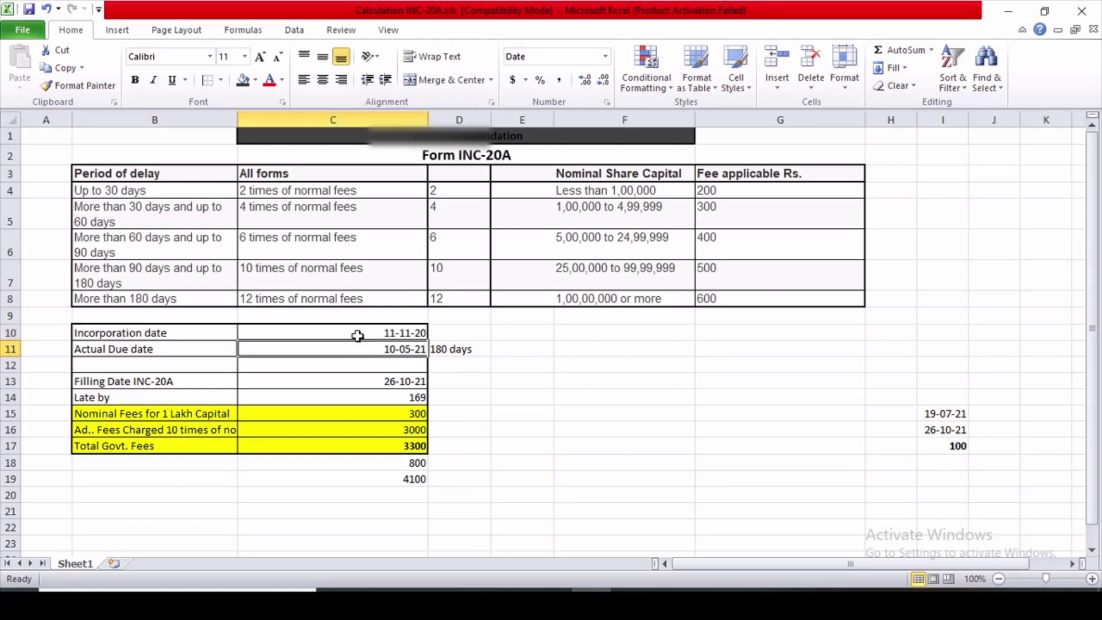
{"action": "left_click", "coordinate": [358, 333]}
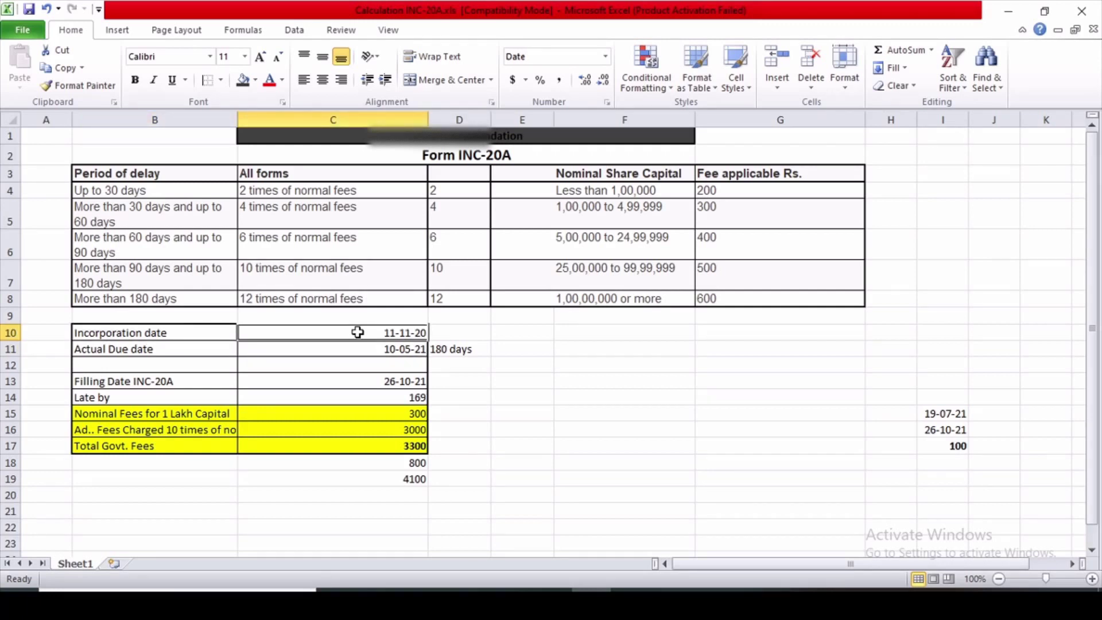
- Inspect the formula that derives the actual due date in C11 from the incorporation date
{"action": "left_click", "coordinate": [192, 349]}
{"action": "left_click", "coordinate": [341, 349]}
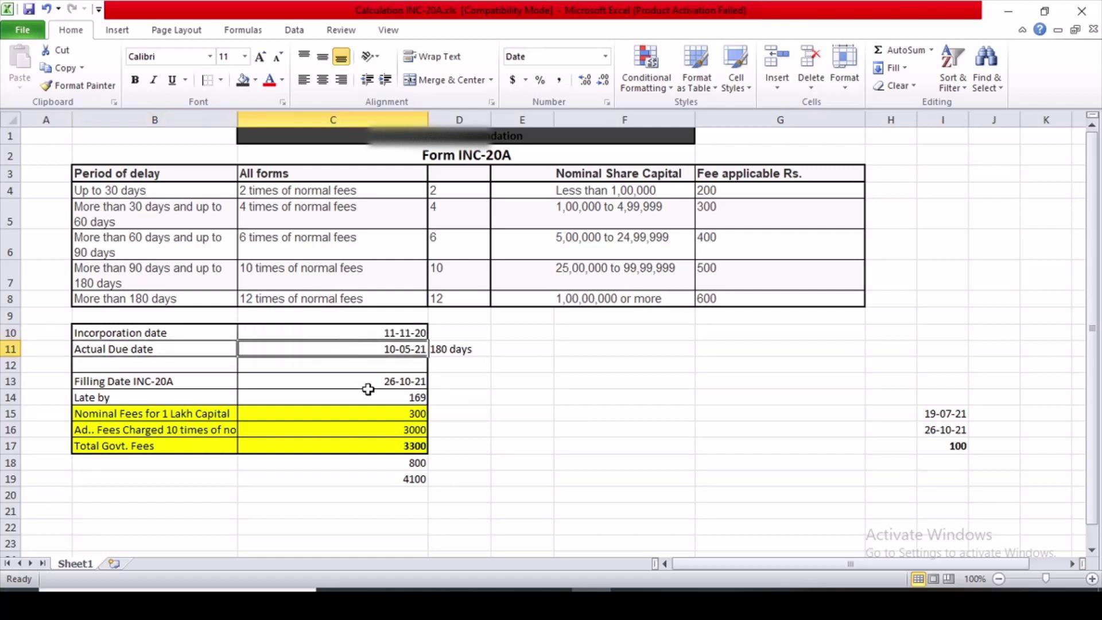
{"action": "double_click", "coordinate": [294, 354]}
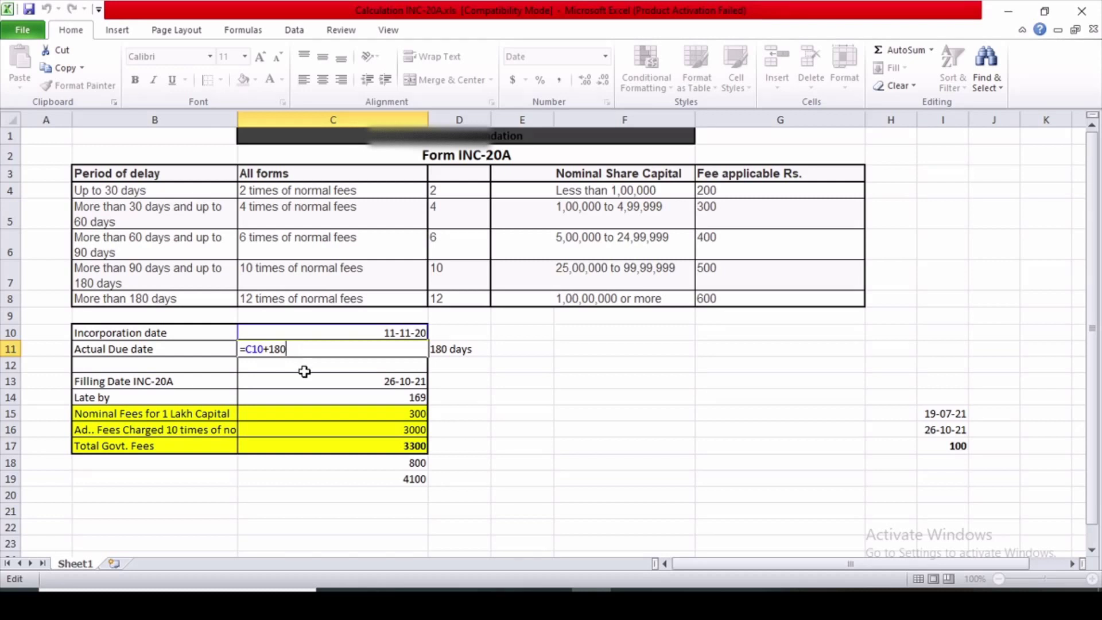
{"action": "key", "text": "ctrl+Return"}
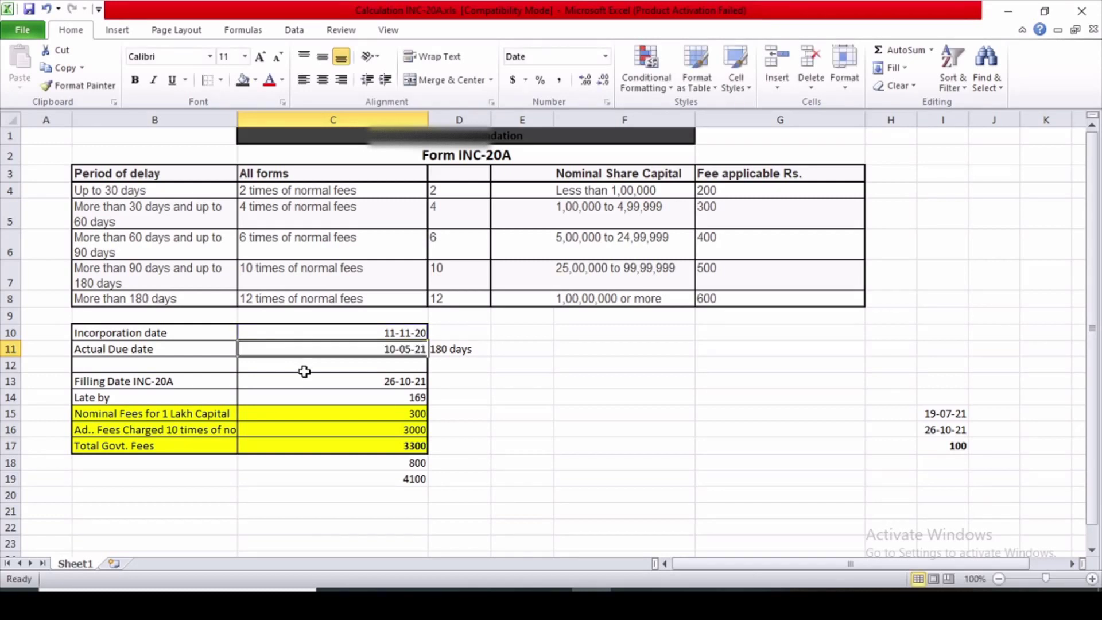
- Set the INC-20A filing date in cell C13 to 27-10-2021
{"action": "left_click", "coordinate": [408, 376]}
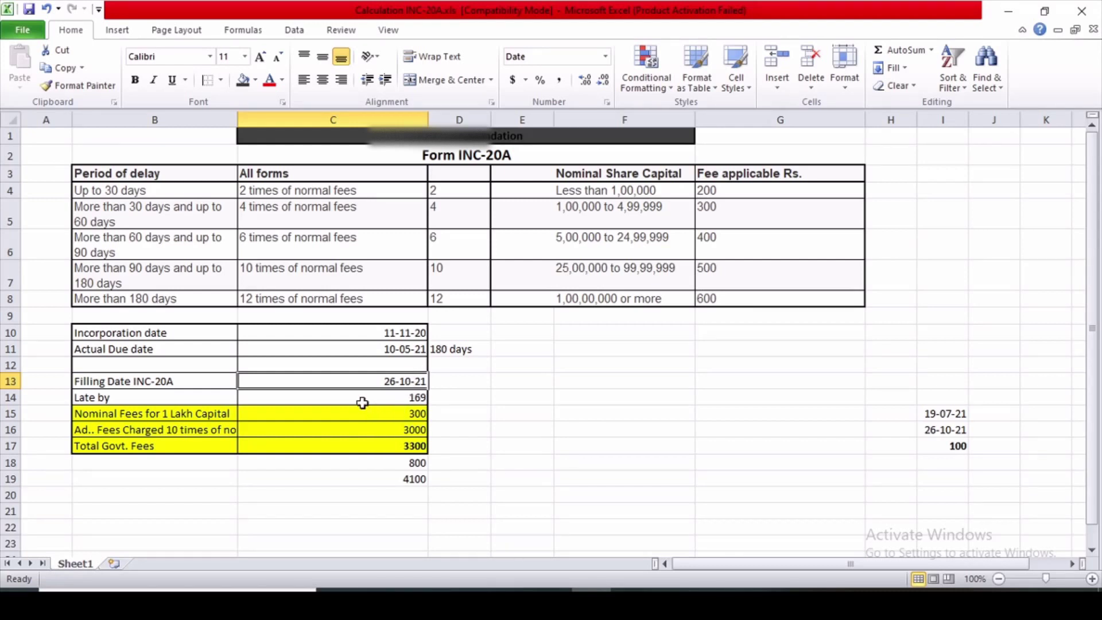
{"action": "type", "text": "27-10-2021"}
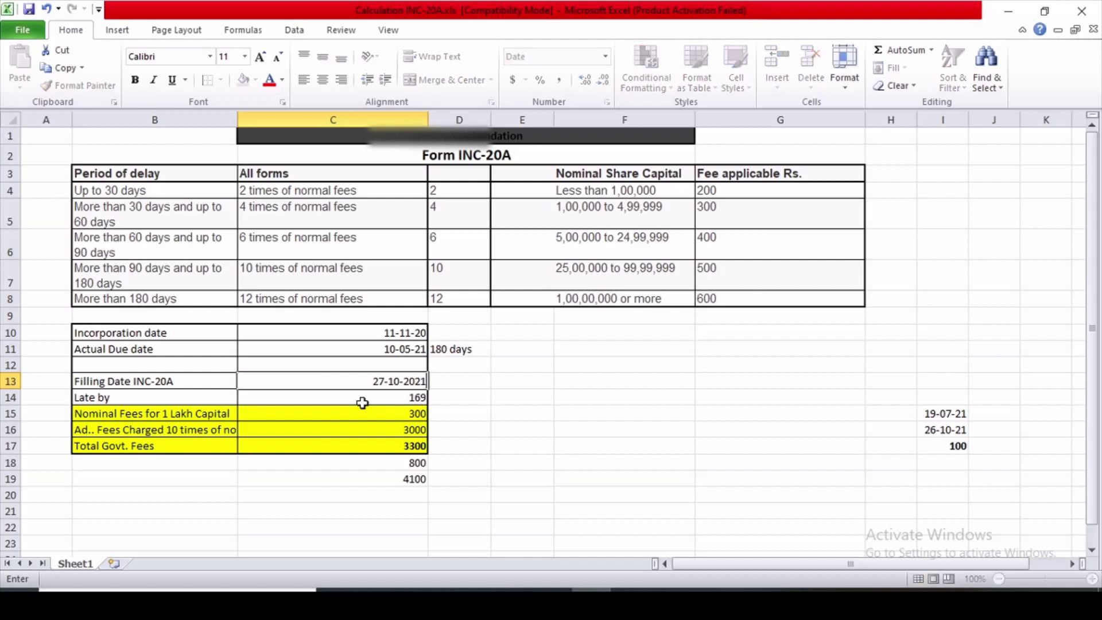
{"action": "key", "text": "Return"}
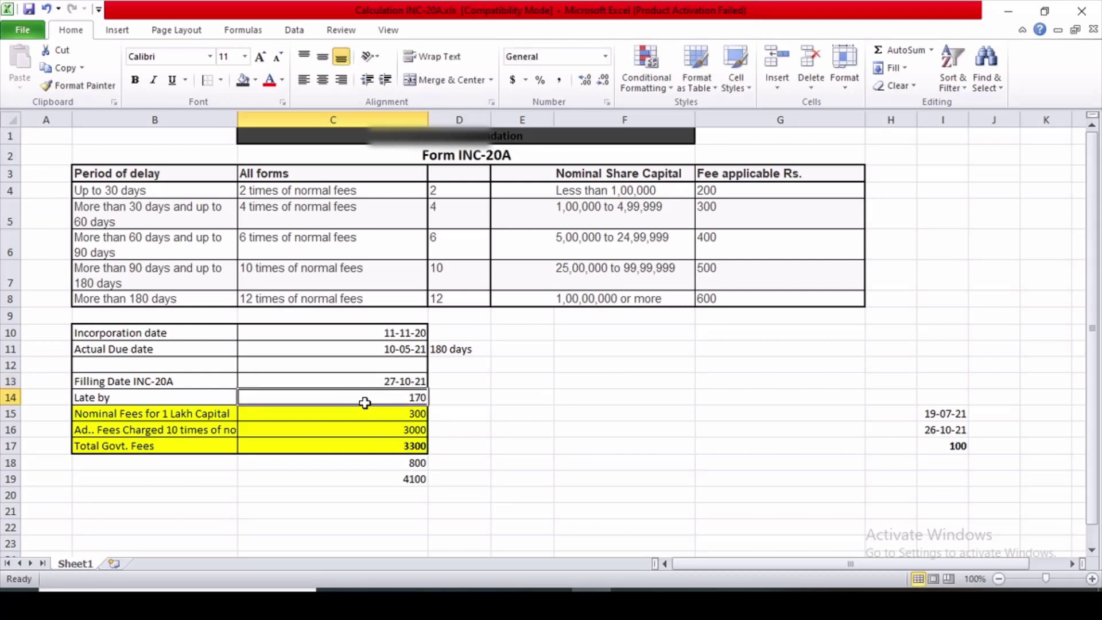
{"action": "left_click", "coordinate": [387, 381]}
{"action": "left_click", "coordinate": [386, 398]}
{"action": "left_click", "coordinate": [389, 383]}
{"action": "key", "text": "F2"}
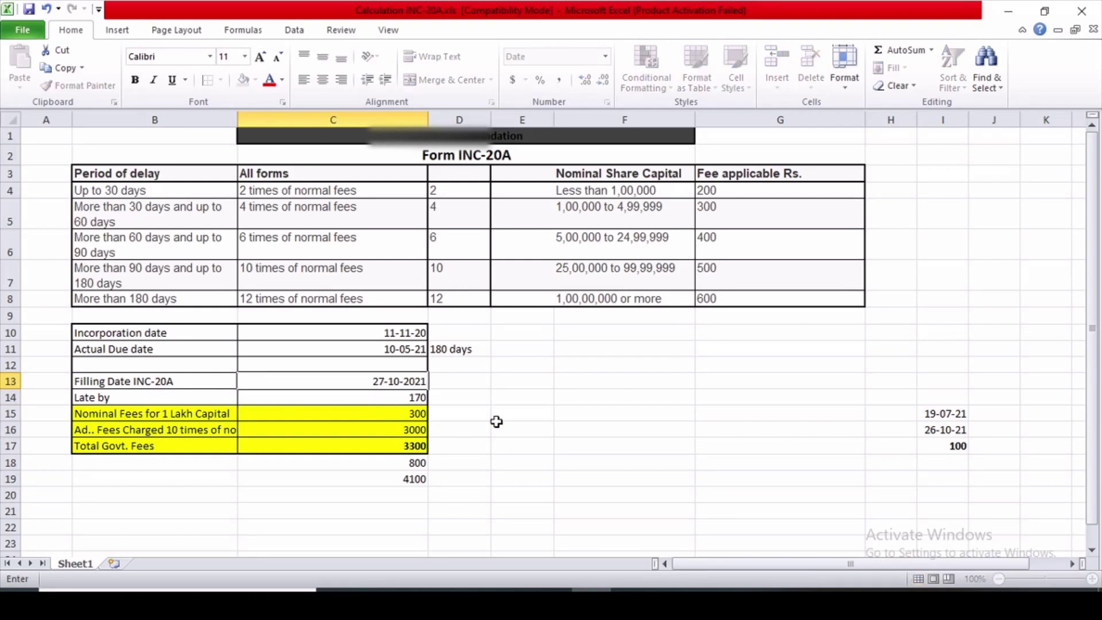
{"action": "key", "text": "Return"}
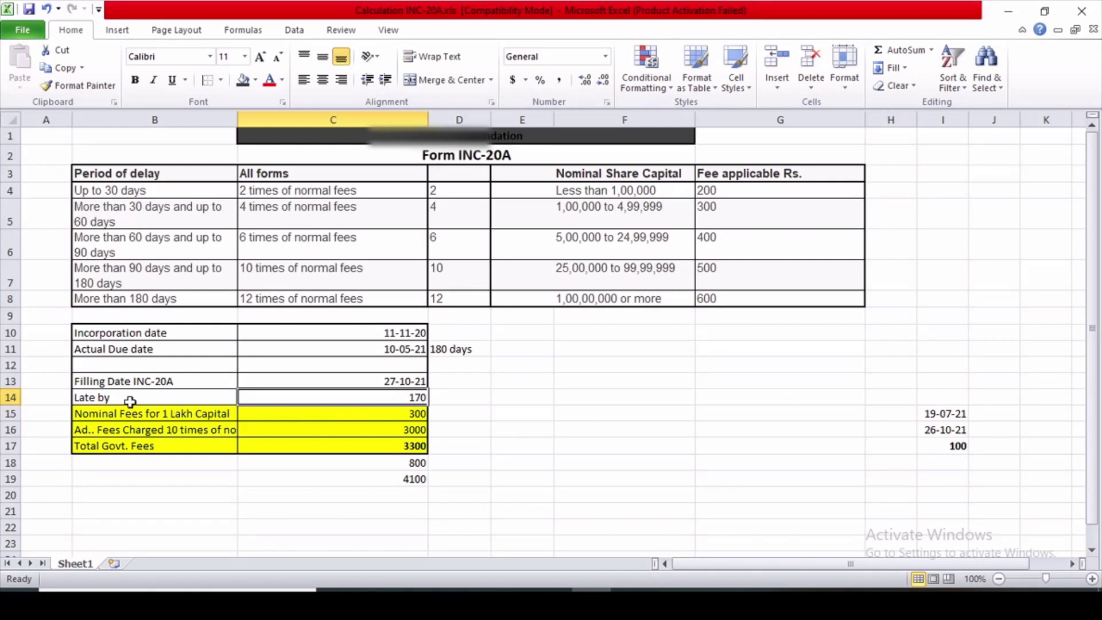
- Inspect the formula for the days late in C14 and compare it with the 180 days note beside the due date
{"action": "left_click", "coordinate": [158, 398]}
{"action": "left_click", "coordinate": [387, 400]}
{"action": "double_click", "coordinate": [387, 401]}
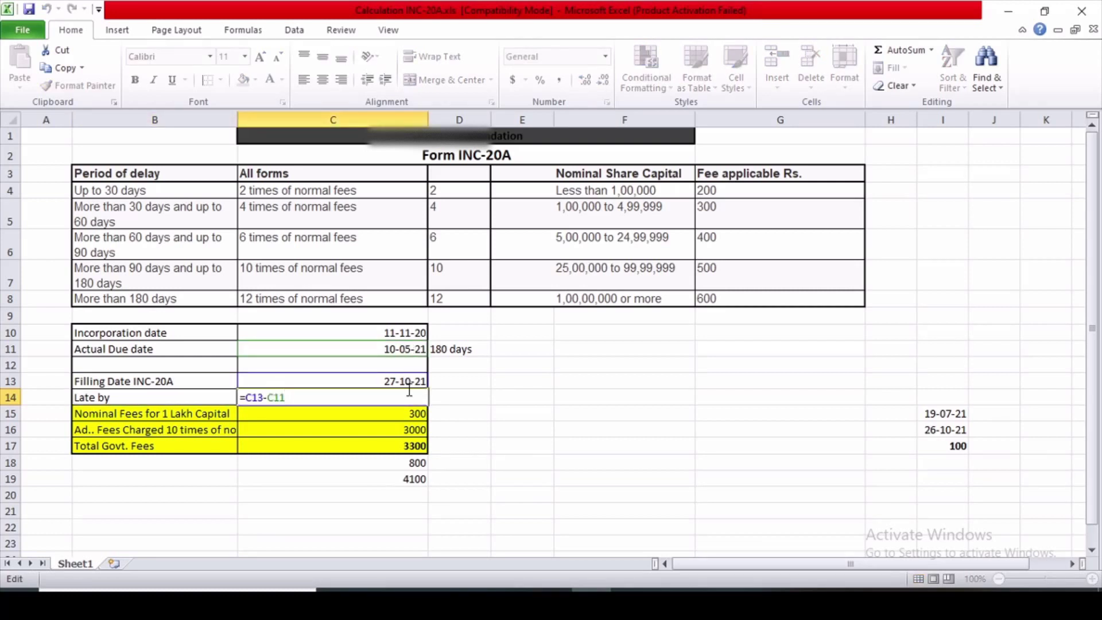
{"action": "key", "text": "ctrl+Return"}
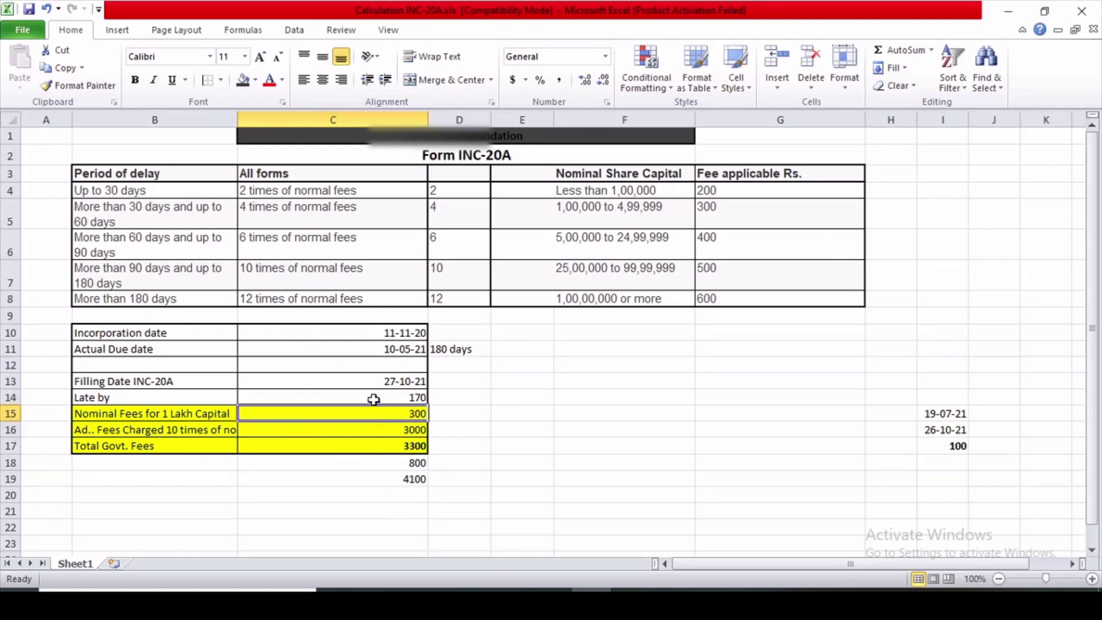
{"action": "left_click", "coordinate": [432, 397]}
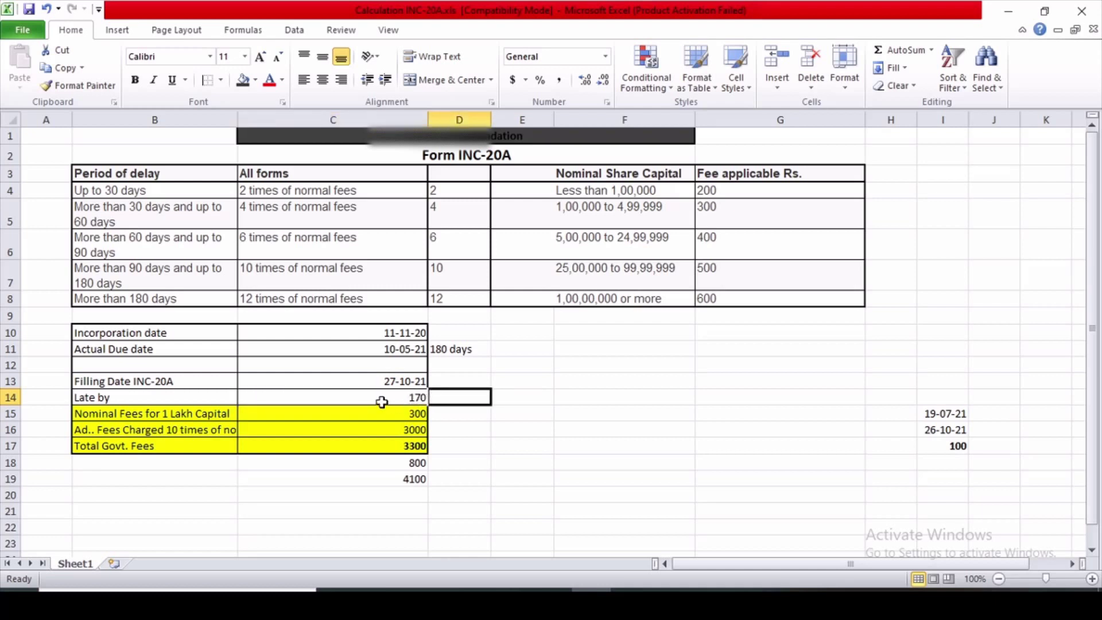
{"action": "left_click", "coordinate": [464, 346]}
{"action": "left_click", "coordinate": [461, 395]}
{"action": "left_click", "coordinate": [402, 397]}
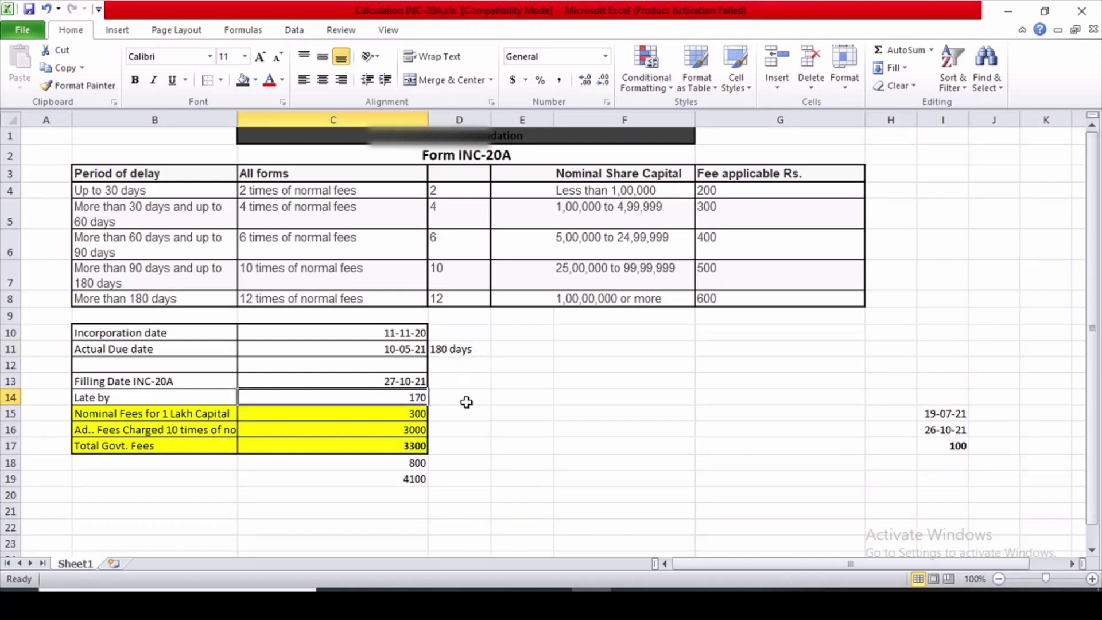
{"action": "left_click", "coordinate": [467, 402]}
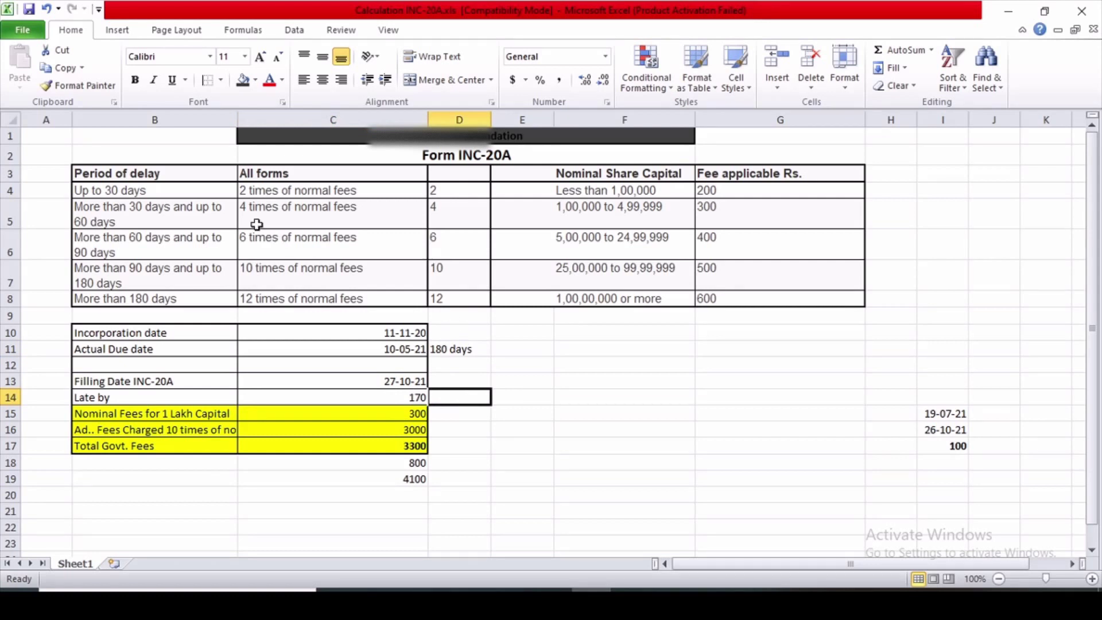
- Compare the delay slab of up to 30 days with the actual due date and its 180 days note
{"action": "left_click", "coordinate": [139, 192]}
{"action": "left_click", "coordinate": [153, 281]}
{"action": "left_click", "coordinate": [140, 191]}
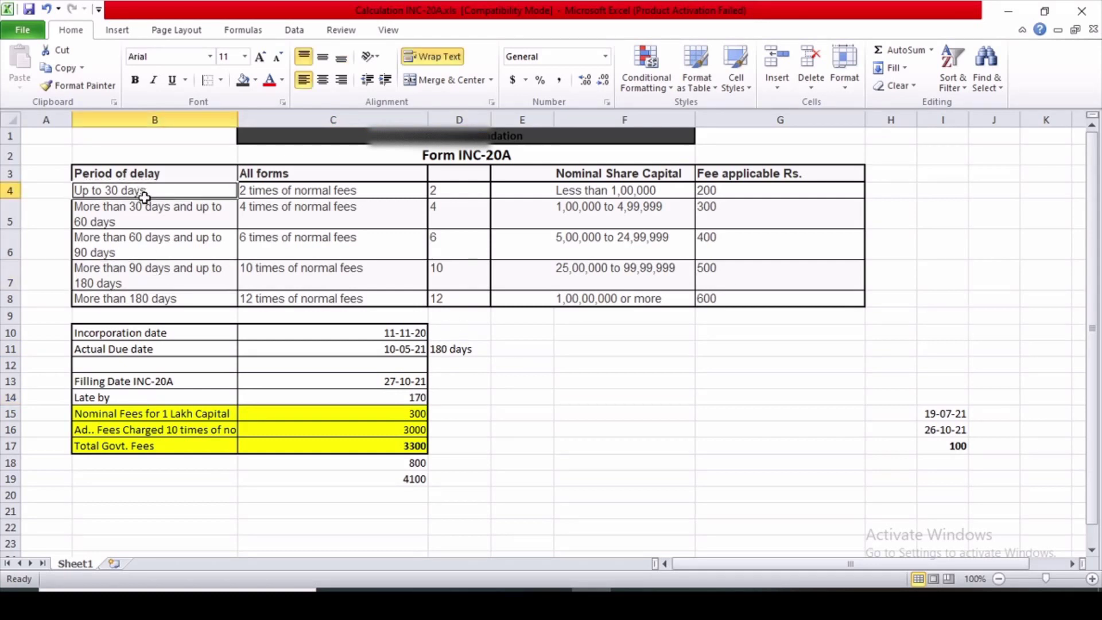
{"action": "left_click", "coordinate": [392, 348]}
{"action": "left_click", "coordinate": [454, 349]}
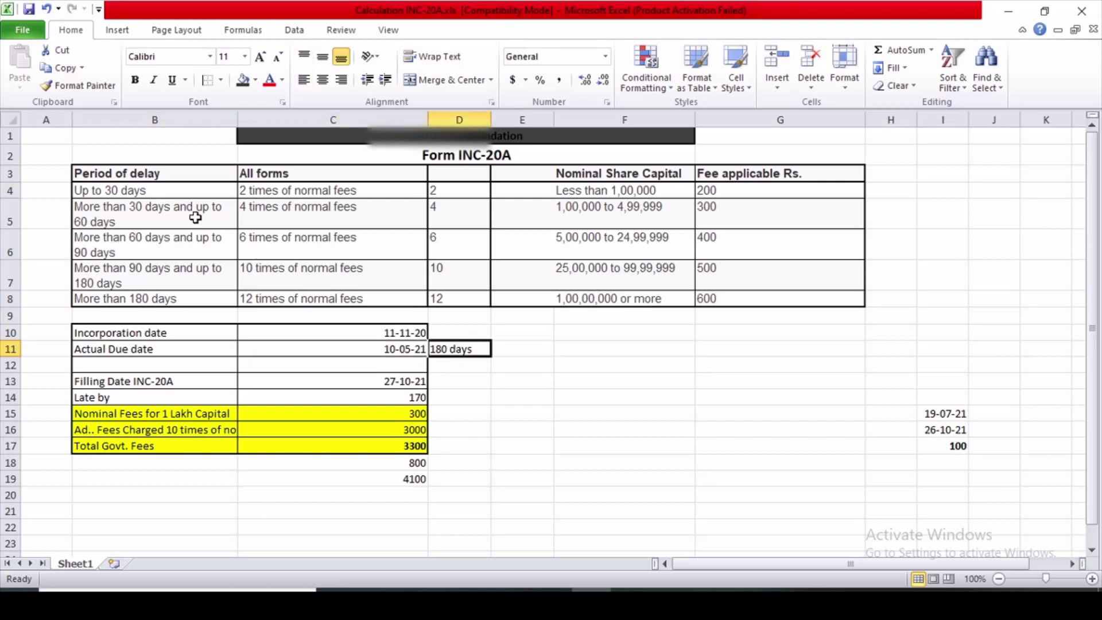
{"action": "left_click", "coordinate": [155, 190]}
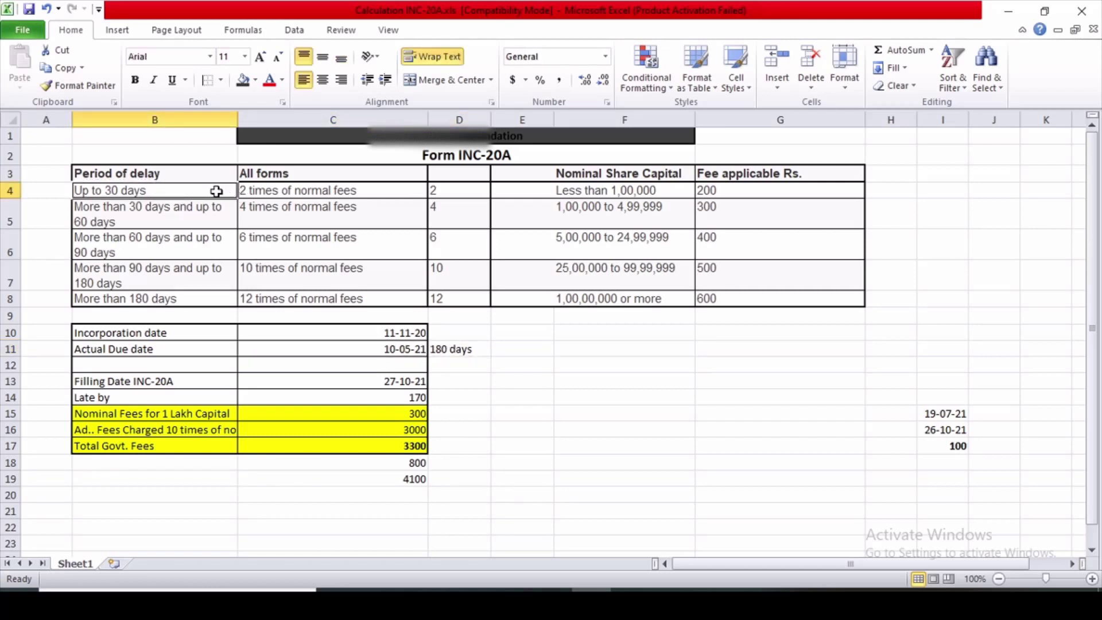
{"action": "left_click", "coordinate": [453, 347]}
{"action": "left_click", "coordinate": [402, 349]}
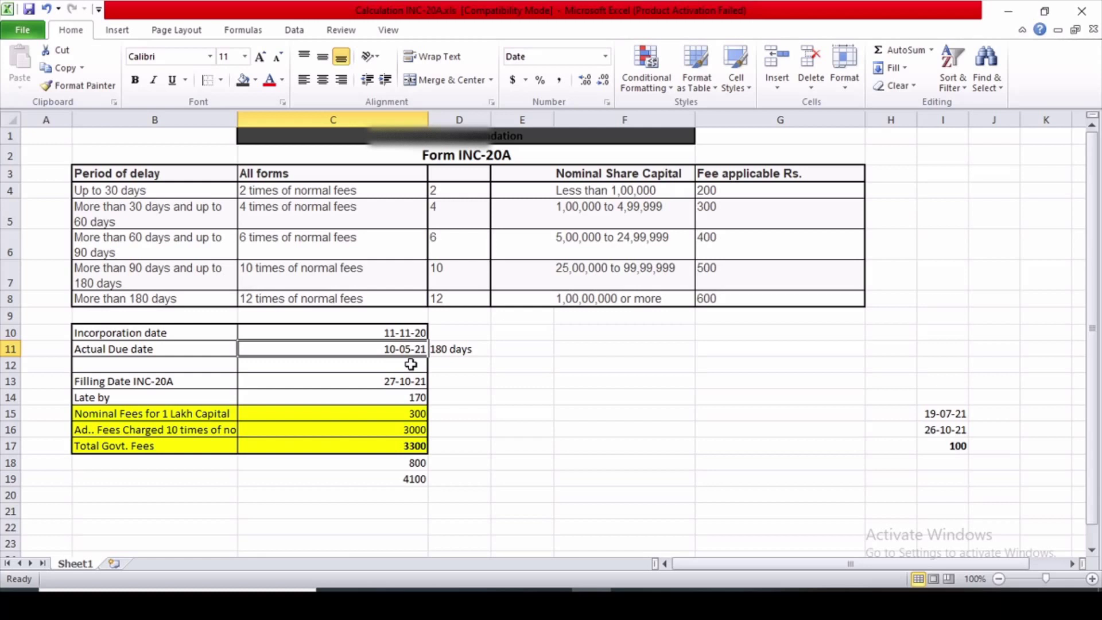
{"action": "left_click", "coordinate": [411, 364]}
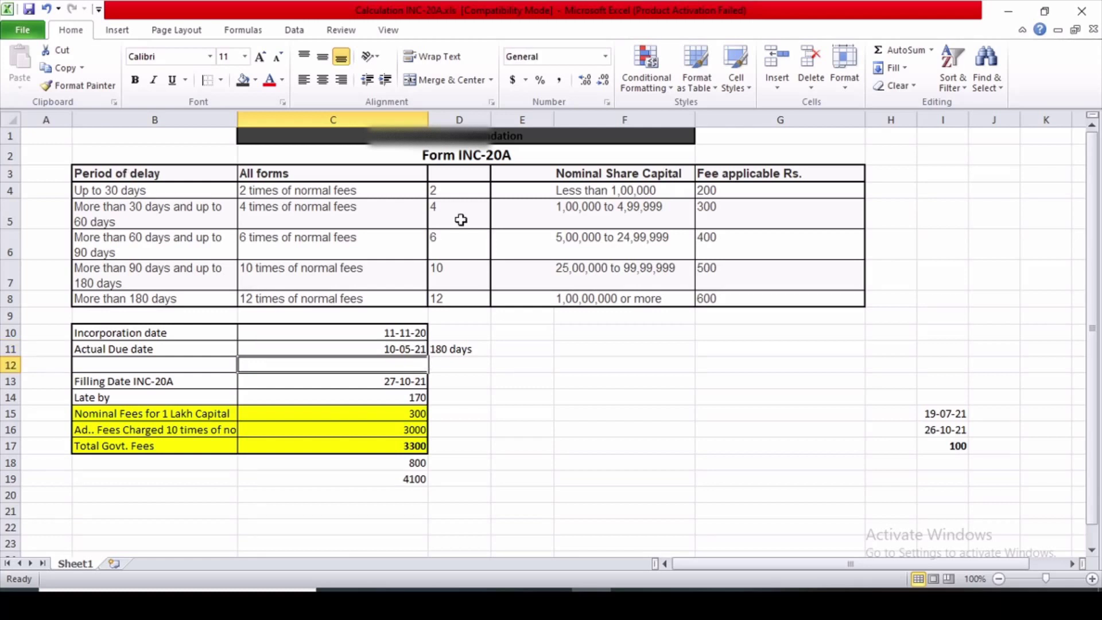
- Check the fee multiplier for delays up to 30 days against the nominal fee for 1 lakh capital
{"action": "left_click", "coordinate": [459, 192]}
{"action": "left_click", "coordinate": [320, 188]}
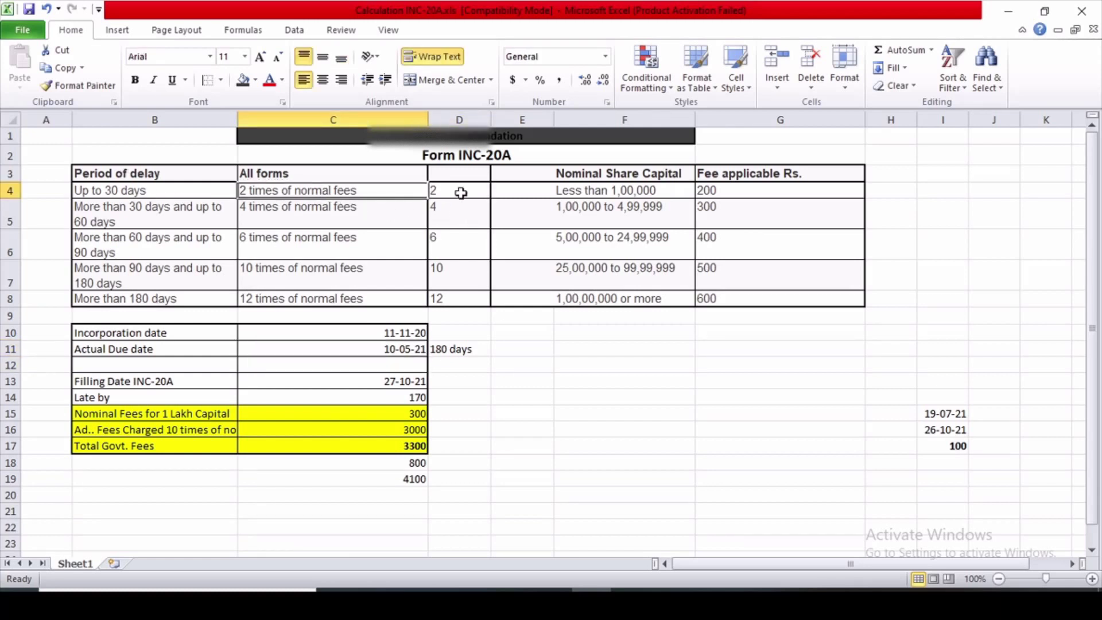
{"action": "left_click", "coordinate": [462, 190]}
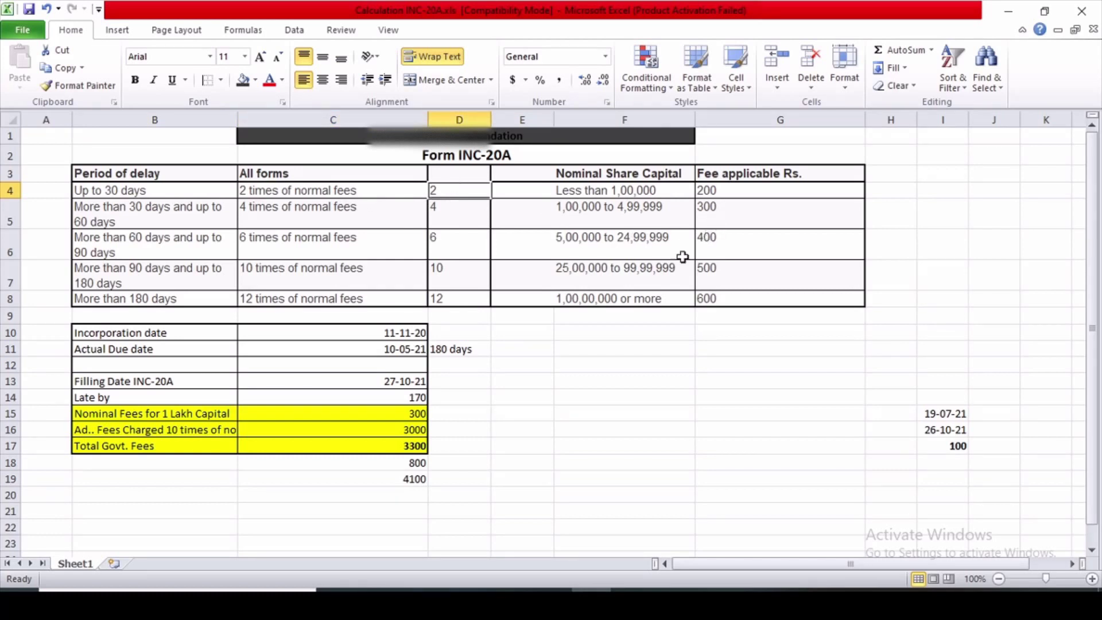
{"action": "left_click", "coordinate": [396, 414]}
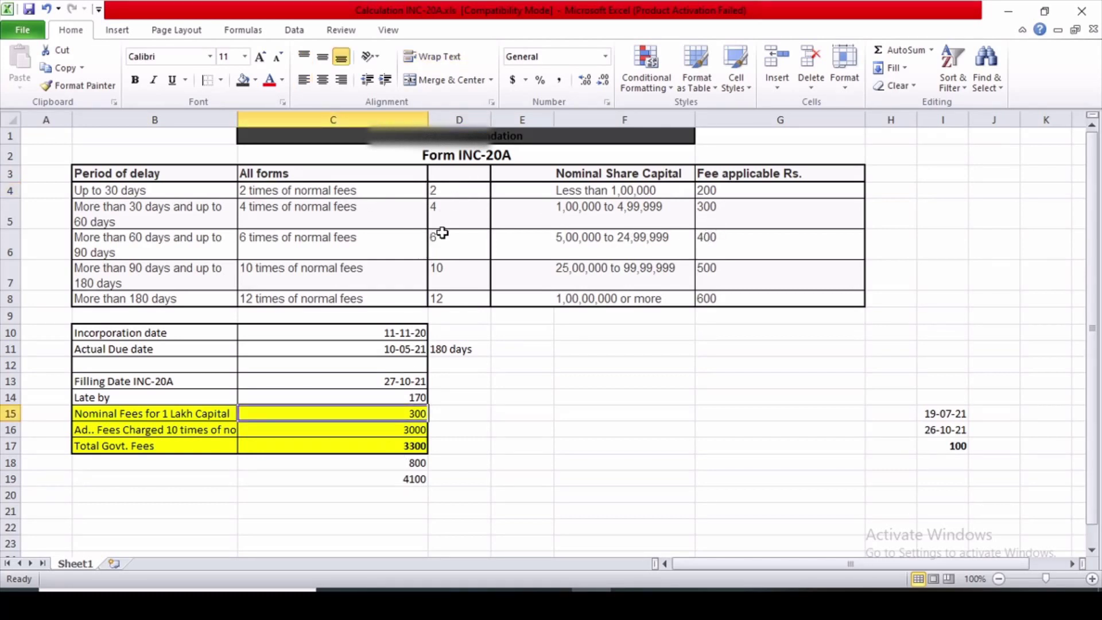
- Check the fee multipliers for delays of 30 to 60 days and 60 to 90 days against the due date and nominal fee
{"action": "left_click", "coordinate": [154, 221]}
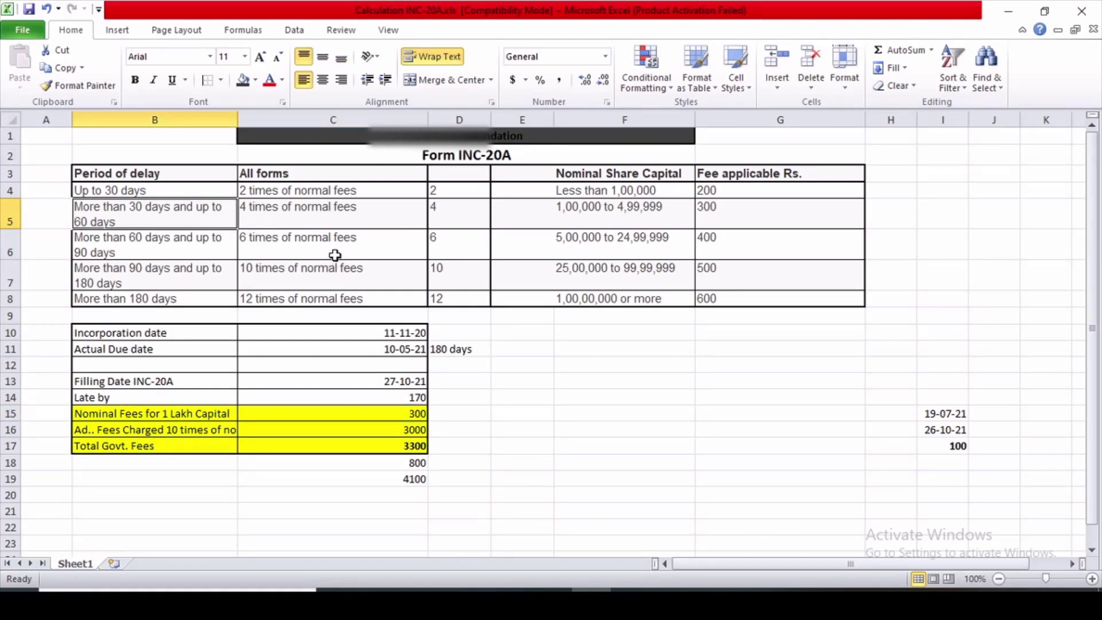
{"action": "left_click", "coordinate": [444, 223]}
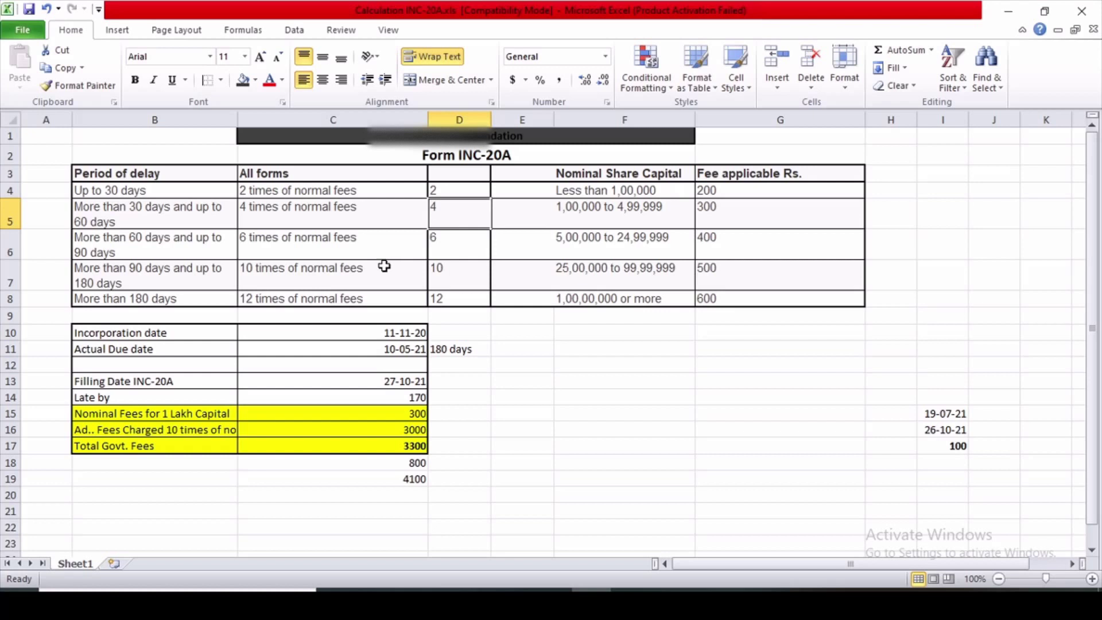
{"action": "left_click", "coordinate": [402, 350]}
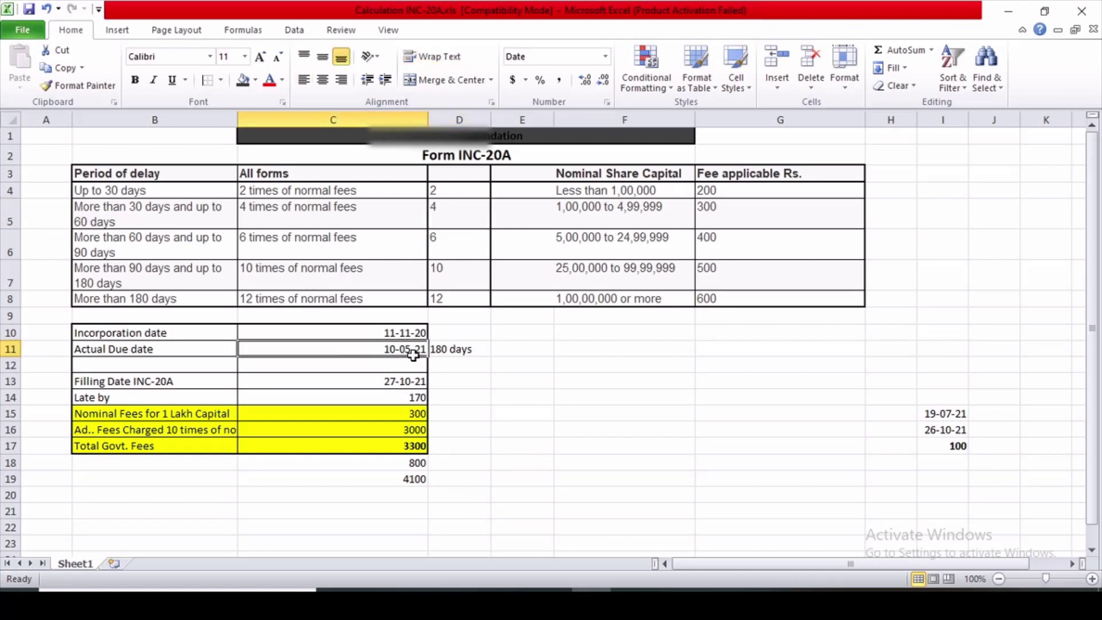
{"action": "left_click", "coordinate": [160, 243]}
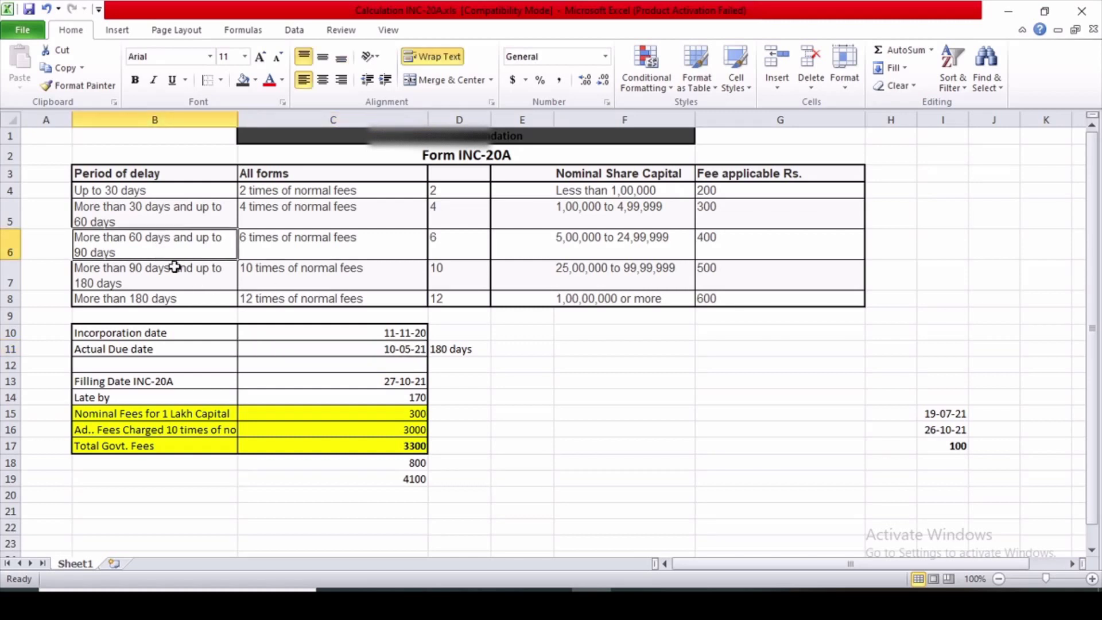
{"action": "left_click", "coordinate": [435, 251]}
{"action": "left_click", "coordinate": [390, 414]}
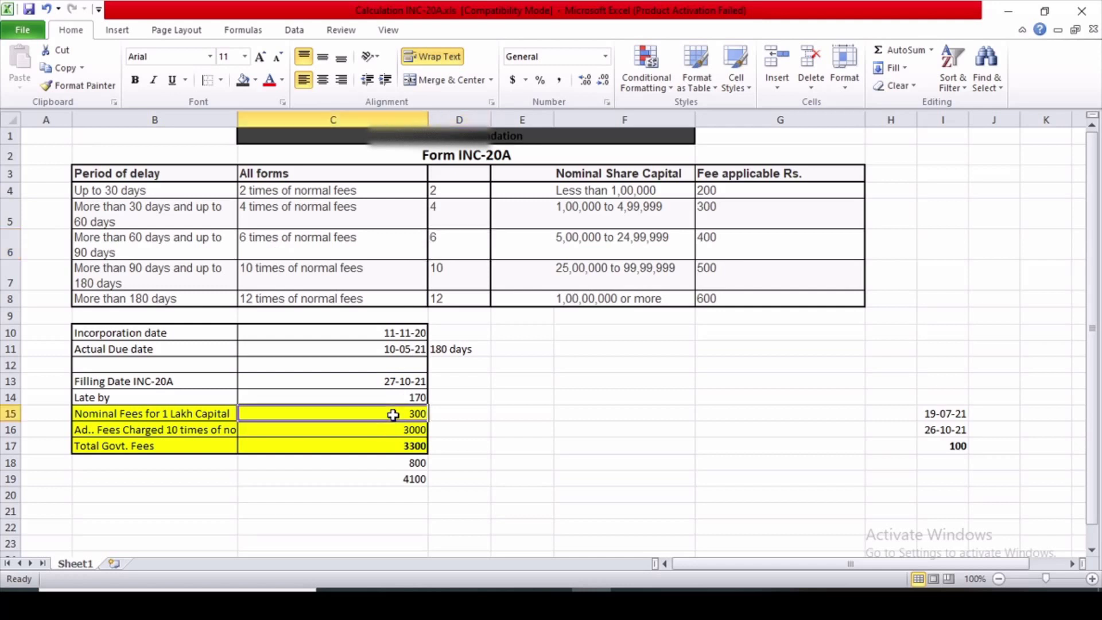
- Compare the days late in row 14 with the slab for delays of more than 90 and up to 180 days
{"action": "left_click", "coordinate": [175, 279]}
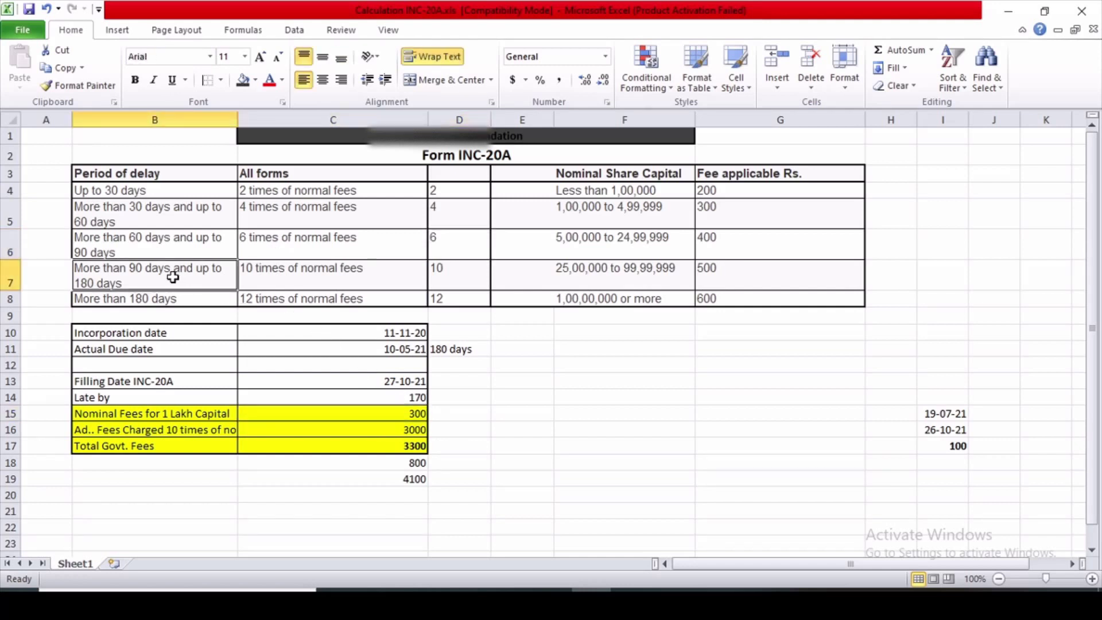
{"action": "left_click", "coordinate": [368, 400]}
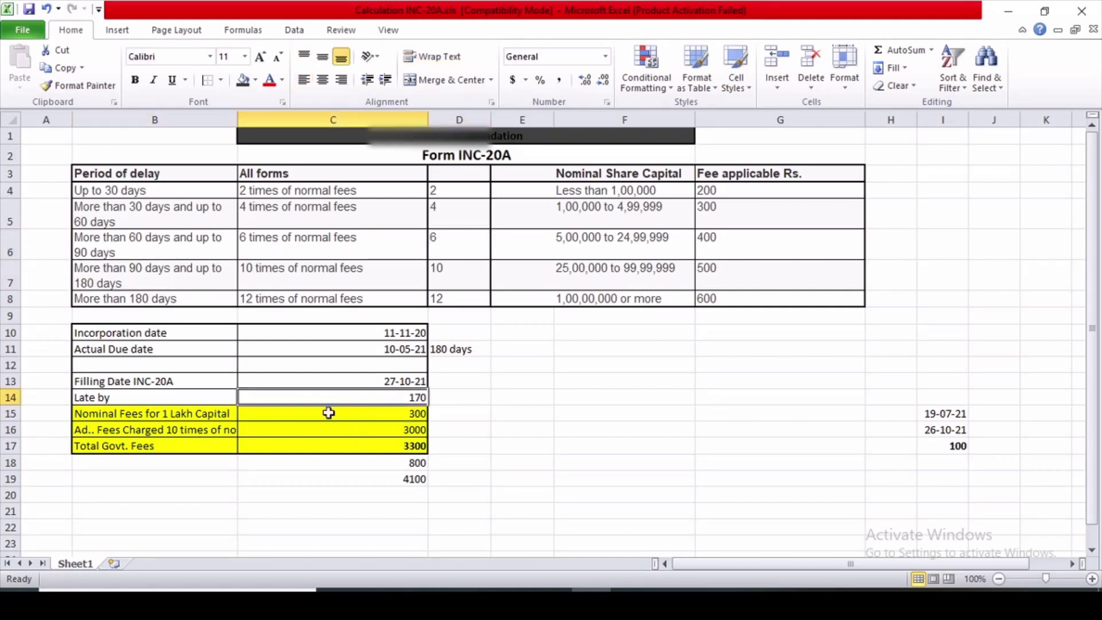
{"action": "left_click_drag", "start_coordinate": [106, 397], "coordinate": [360, 400]}
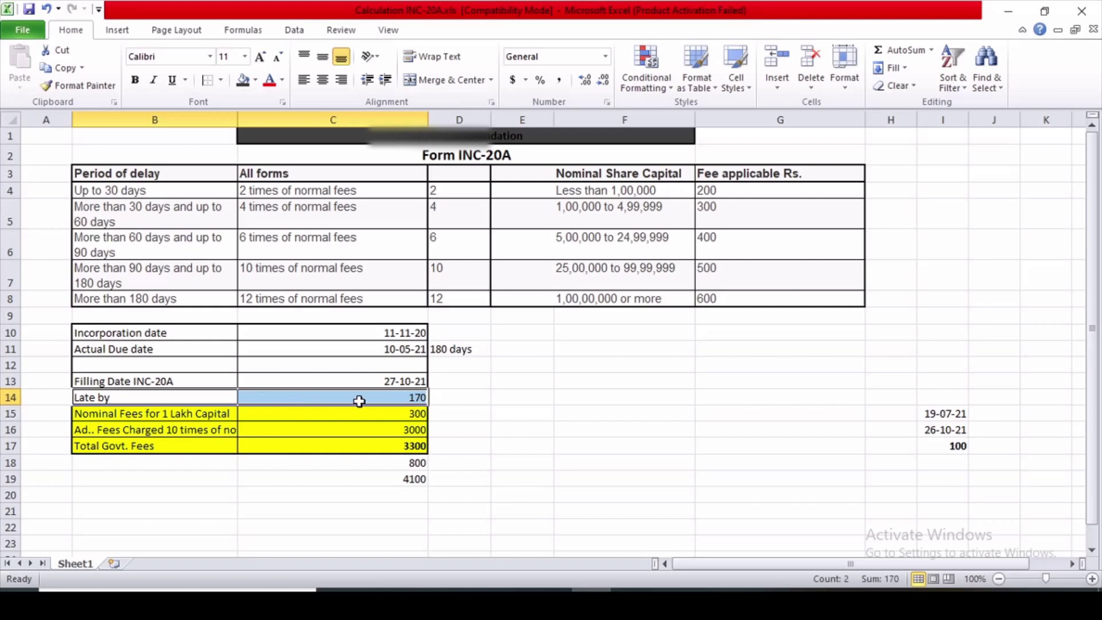
{"action": "left_click", "coordinate": [140, 273]}
- Number the five delay periods 1 to 5 in cells A4 to A8
{"action": "left_click", "coordinate": [58, 195]}
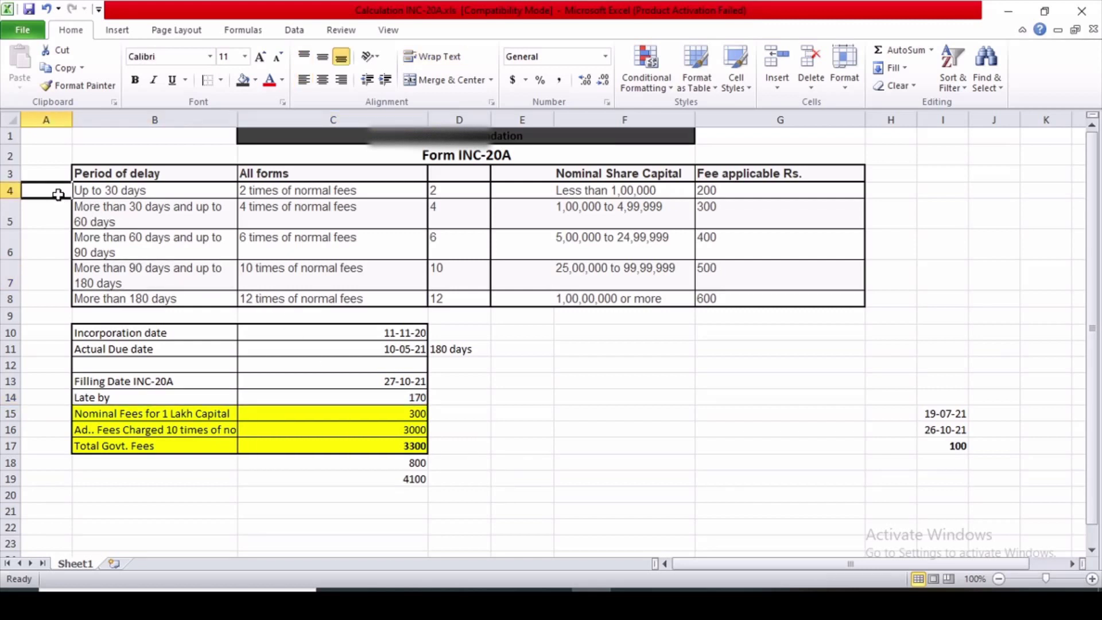
{"action": "type", "text": "1"}
{"action": "key", "text": "Return"}
{"action": "type", "text": "2"}
{"action": "key", "text": "Return"}
{"action": "type", "text": "3"}
{"action": "key", "text": "Return"}
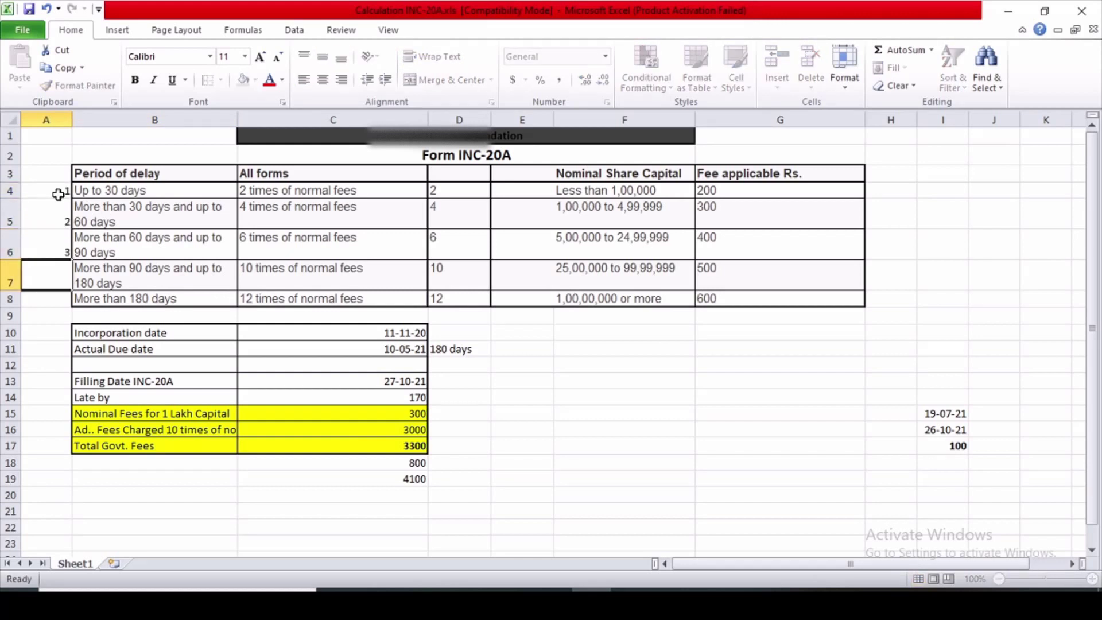
{"action": "type", "text": "4"}
{"action": "key", "text": "Return"}
{"action": "type", "text": "5"}
{"action": "key", "text": "Return"}
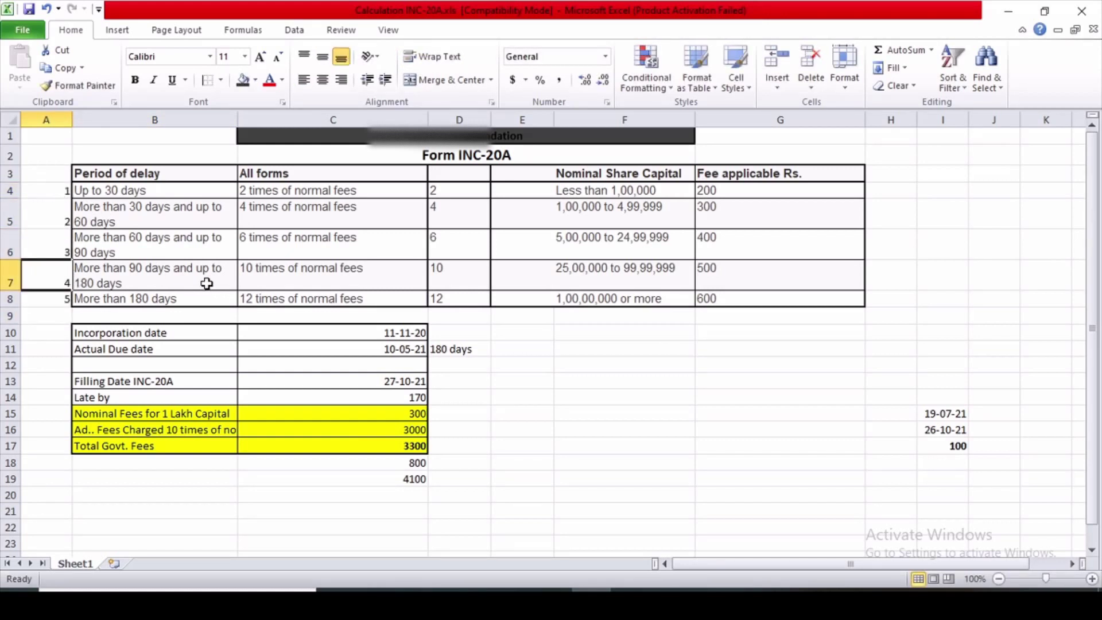
- Check the fourth delay slab against the days late, then its fee multiplier and the nominal fee for 1 lakh capital
{"action": "left_click", "coordinate": [208, 283]}
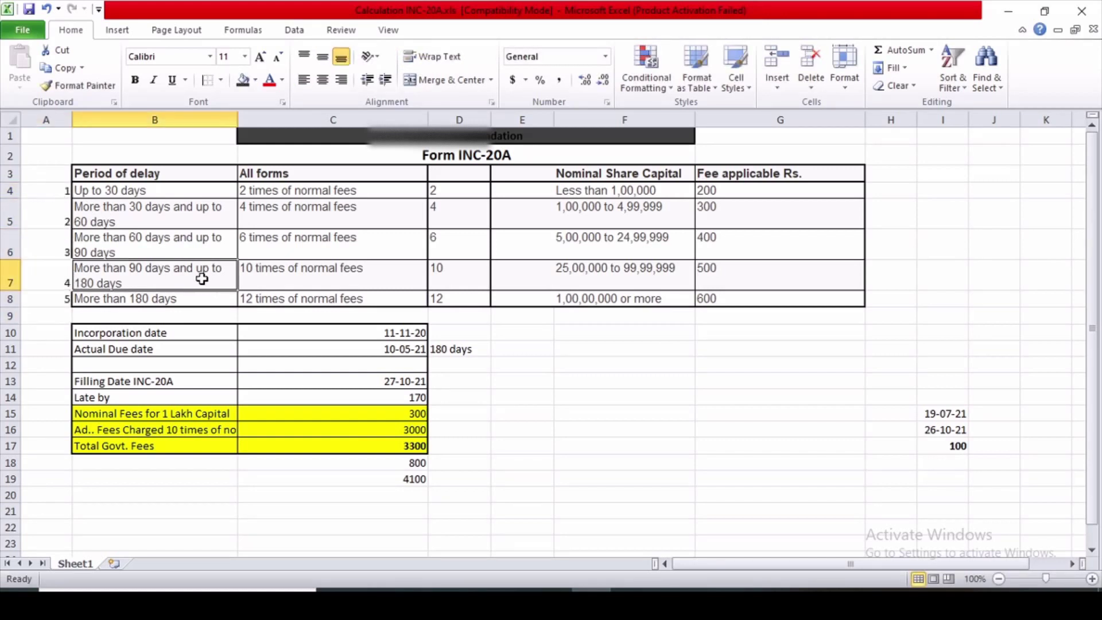
{"action": "left_click", "coordinate": [389, 402]}
{"action": "left_click", "coordinate": [451, 274]}
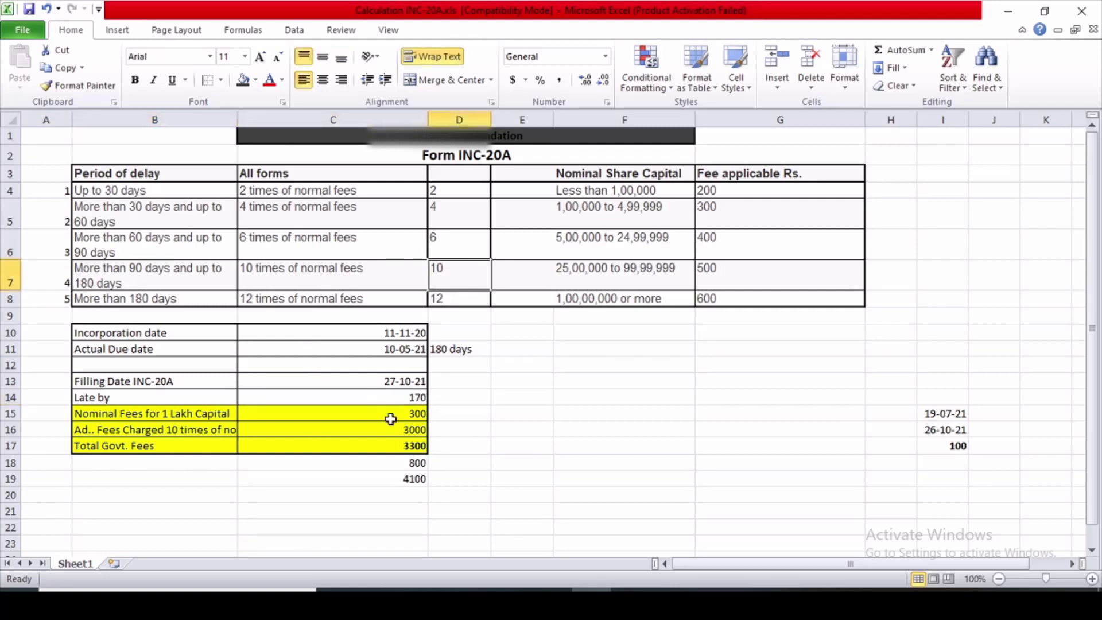
{"action": "left_click", "coordinate": [409, 417]}
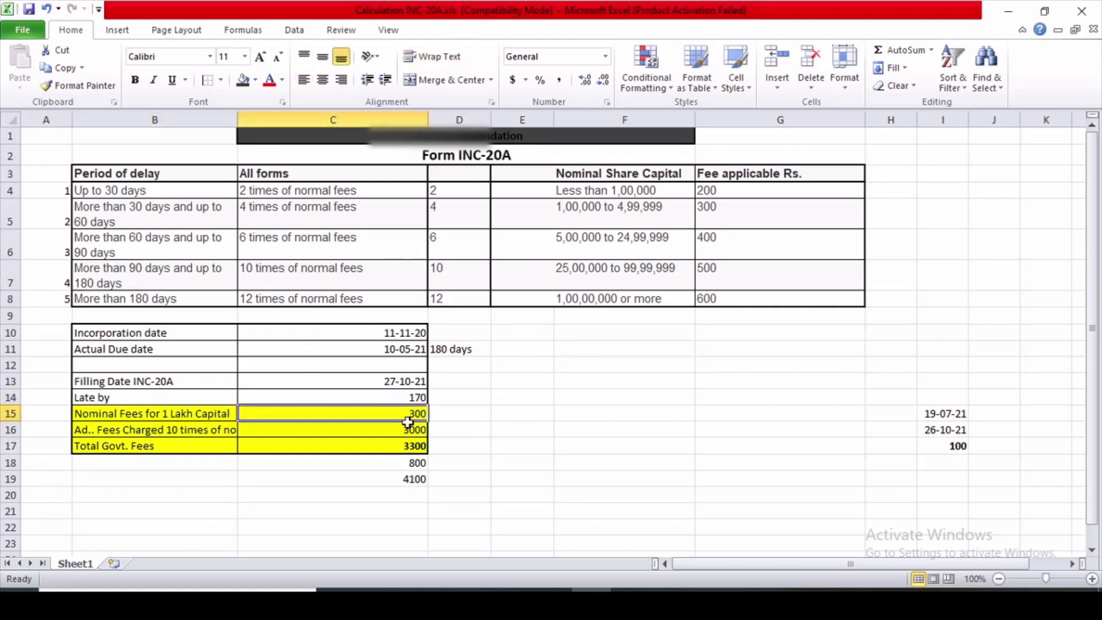
- Check the additional fee formula and total government fees, then compare them with the amounts on the MCA fee page in Chrome
{"action": "double_click", "coordinate": [378, 432]}
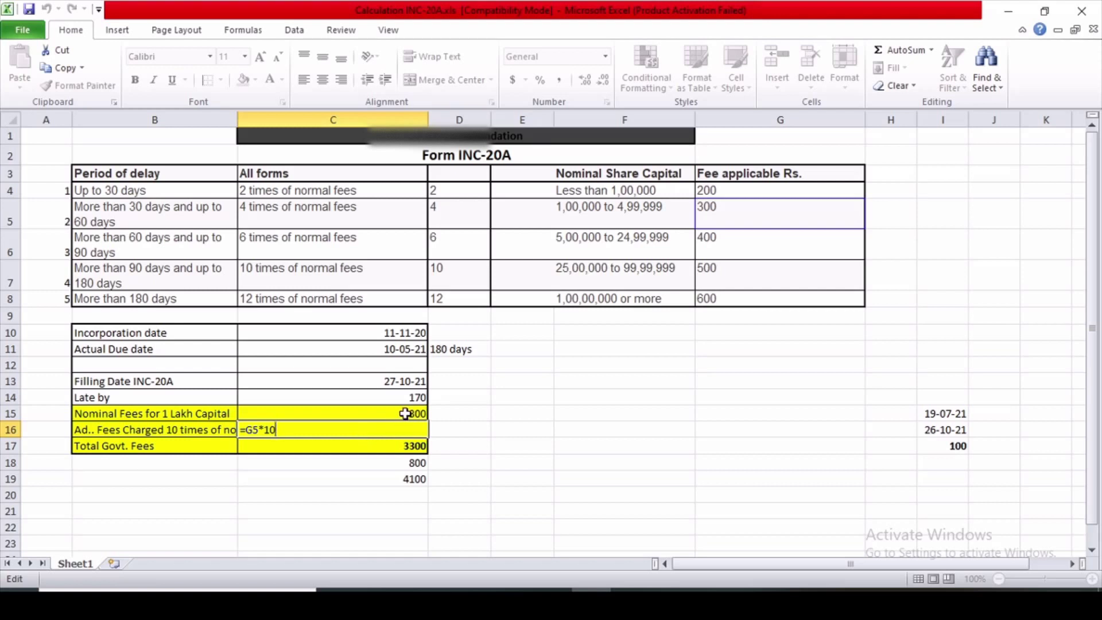
{"action": "key", "text": "Escape"}
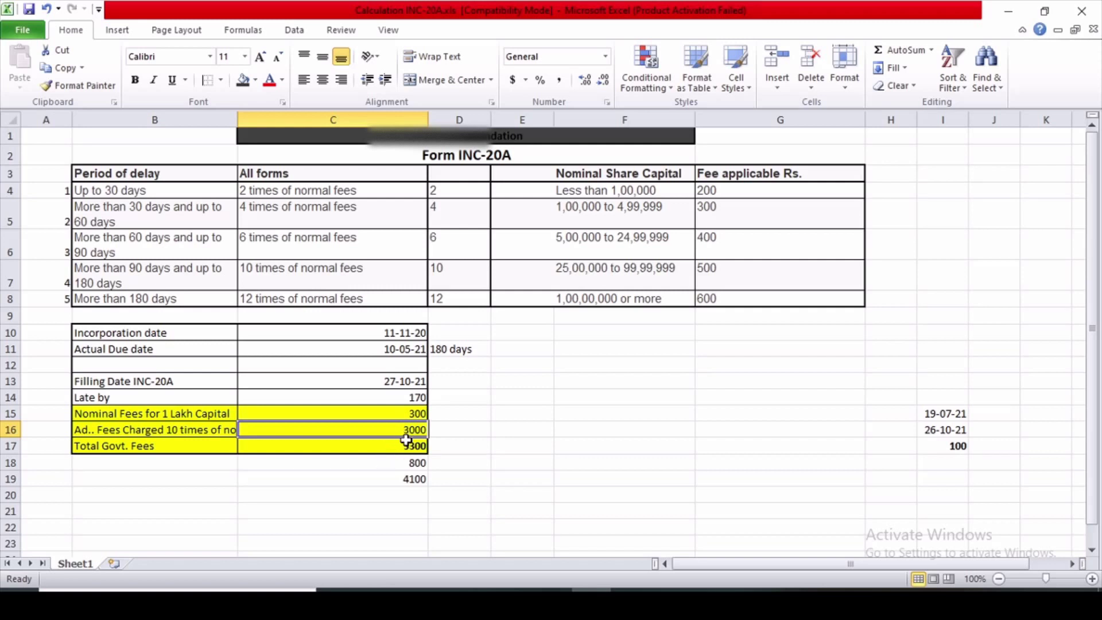
{"action": "left_click", "coordinate": [422, 448]}
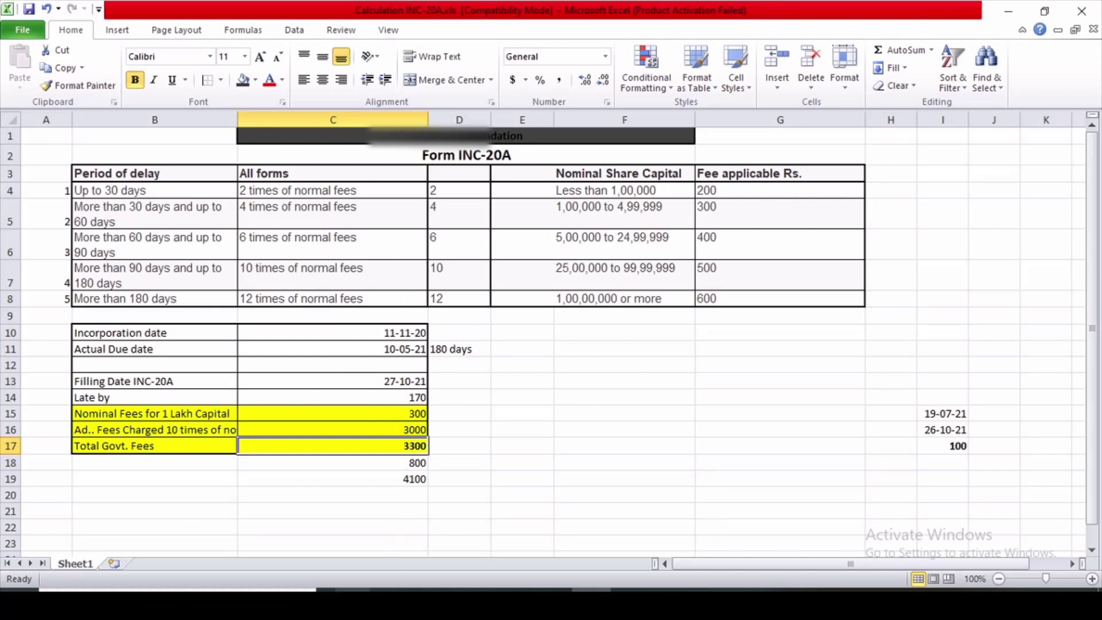
{"action": "mouse_move", "coordinate": [363, 570]}
{"action": "left_click", "coordinate": [528, 531]}
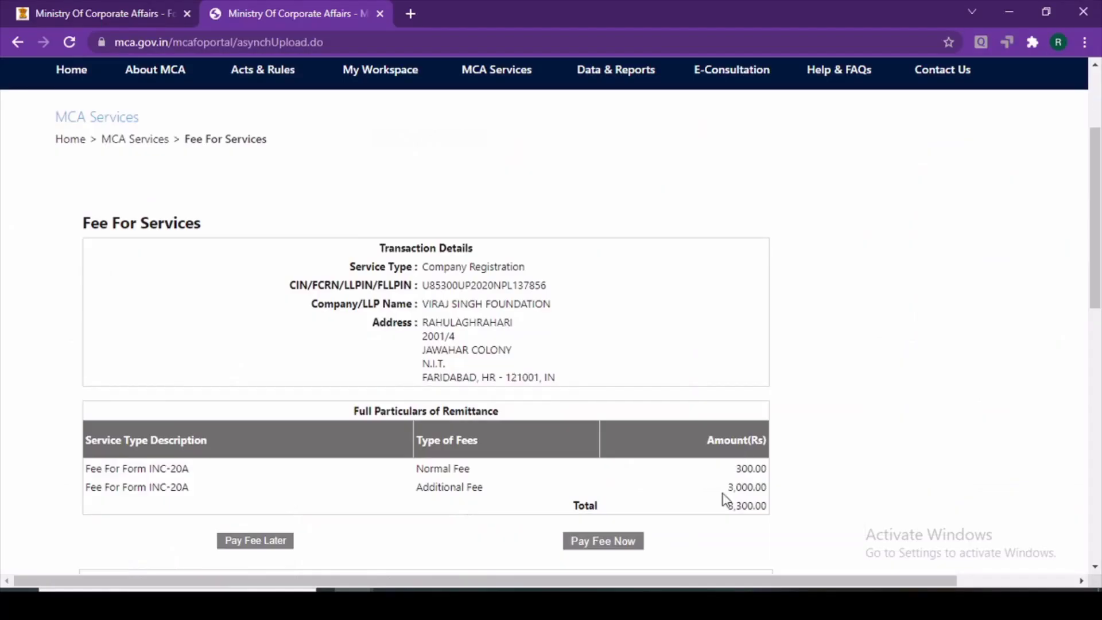
{"action": "scroll", "coordinate": [726, 501], "scroll_direction": "down", "scroll_amount": 1}
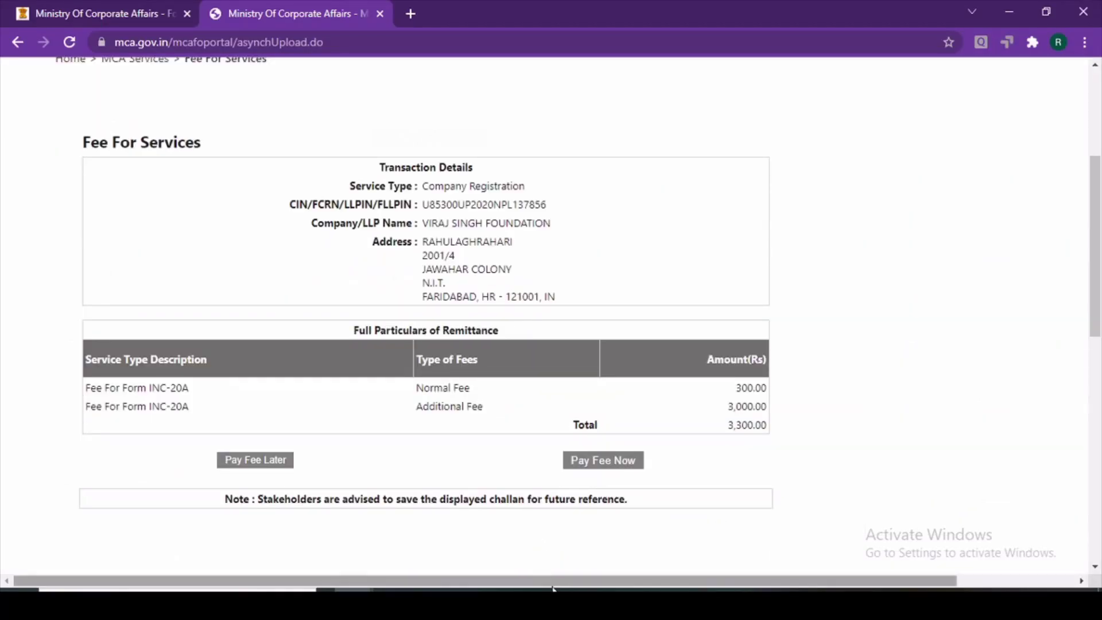
{"action": "key", "text": "alt+Tab"}
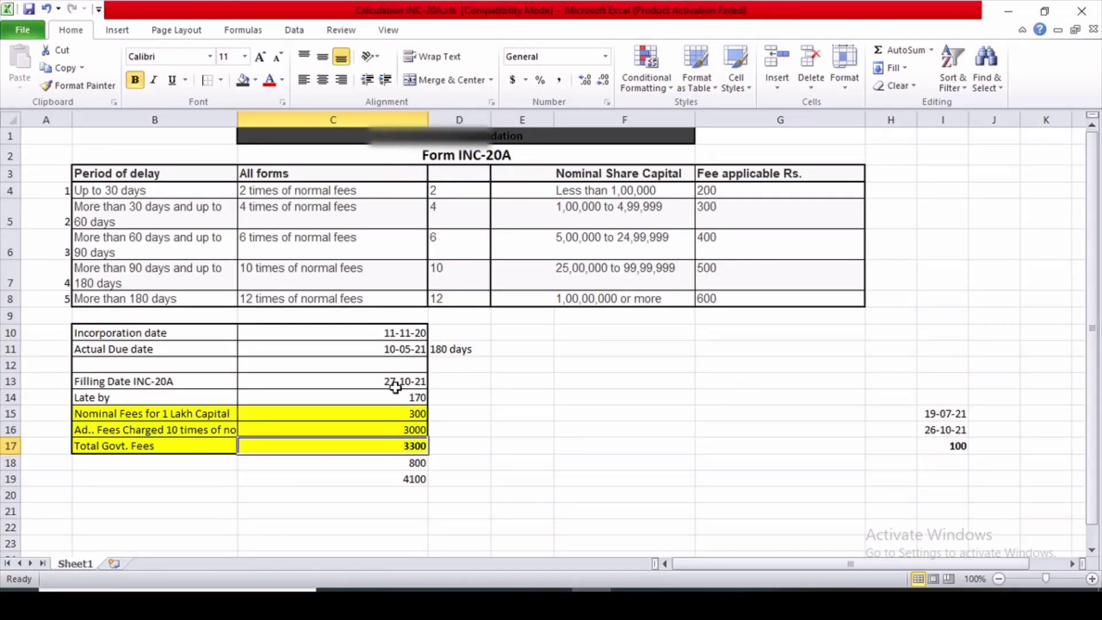
{"action": "left_click", "coordinate": [412, 477]}
{"action": "left_click_drag", "start_coordinate": [413, 462], "coordinate": [414, 478]}
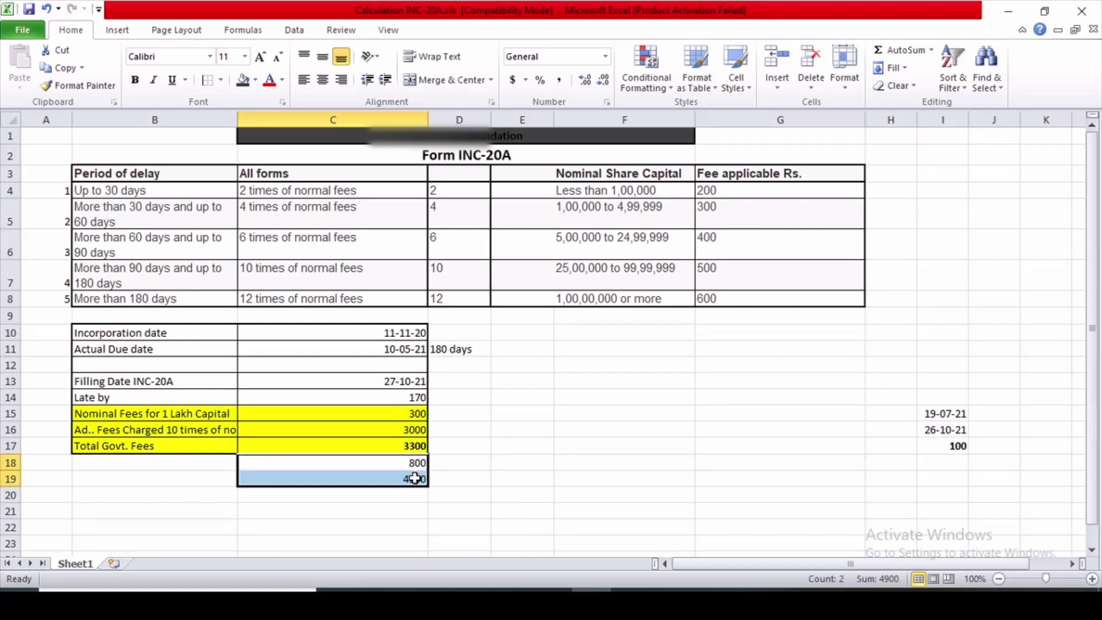
{"action": "key", "text": "Delete"}
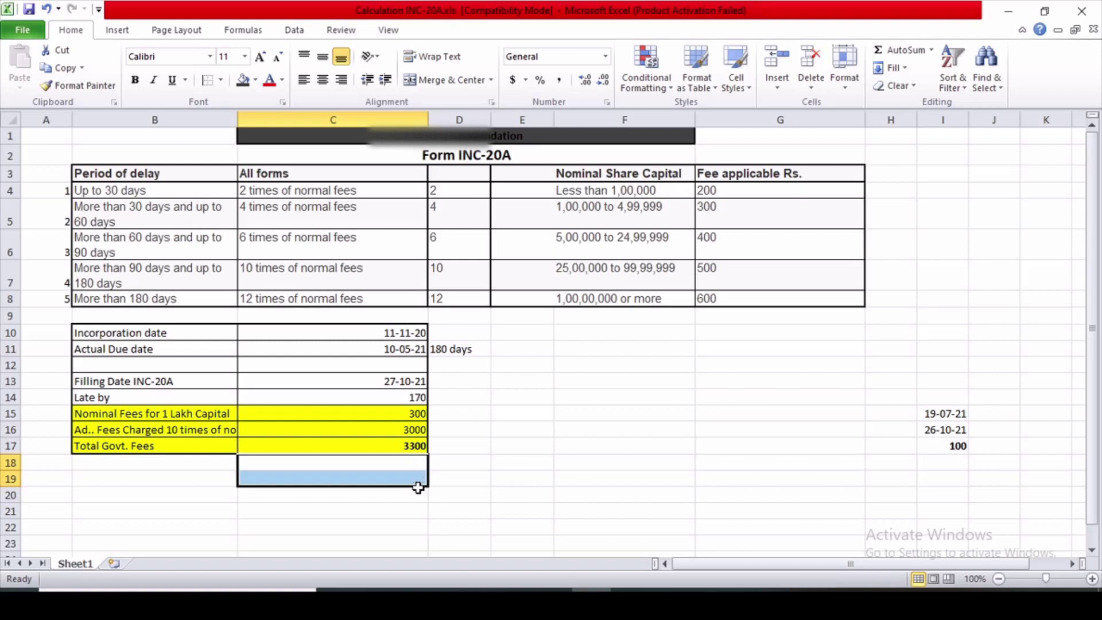
{"action": "key", "text": "ctrl+z"}
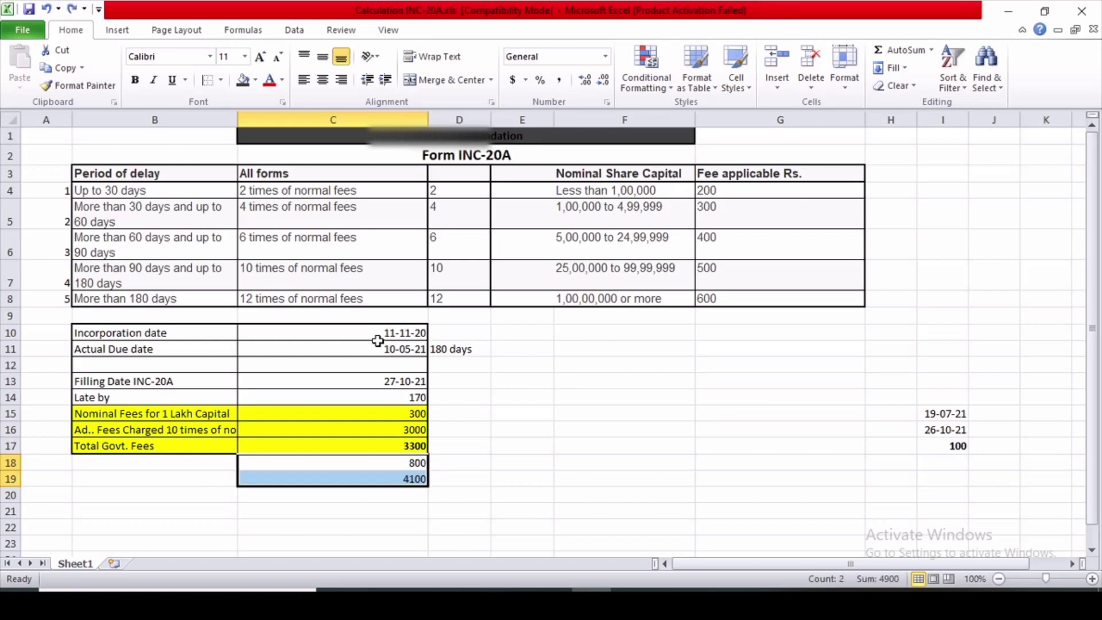
{"action": "left_click", "coordinate": [503, 463]}
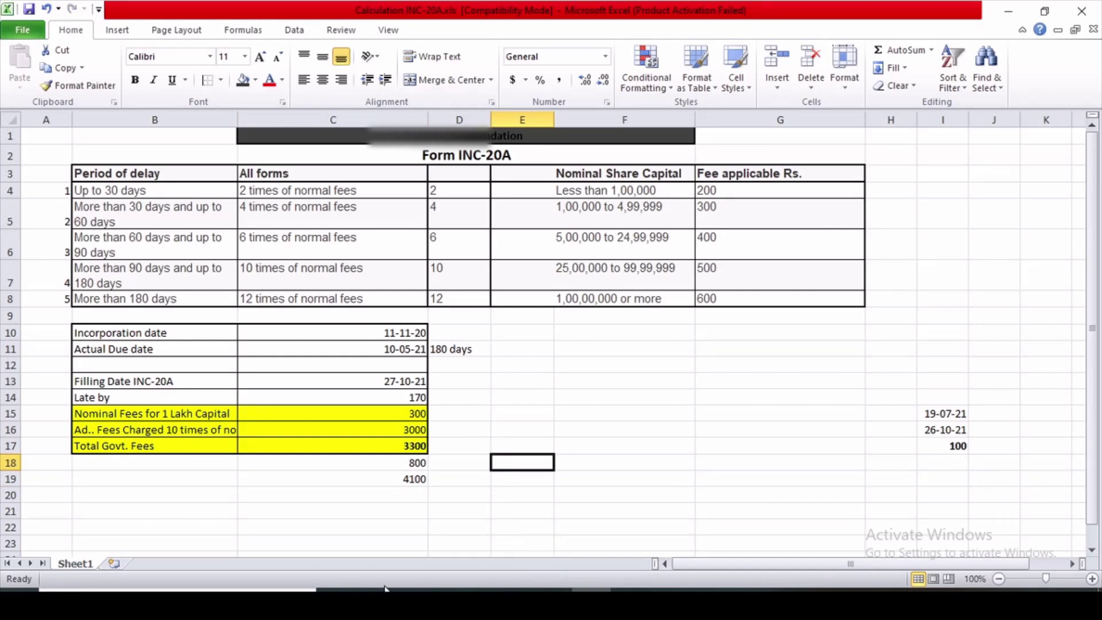
- Switch to the MCA fee page in Chrome and choose to pay the Form INC-20A fee now
{"action": "left_click", "coordinate": [354, 585]}
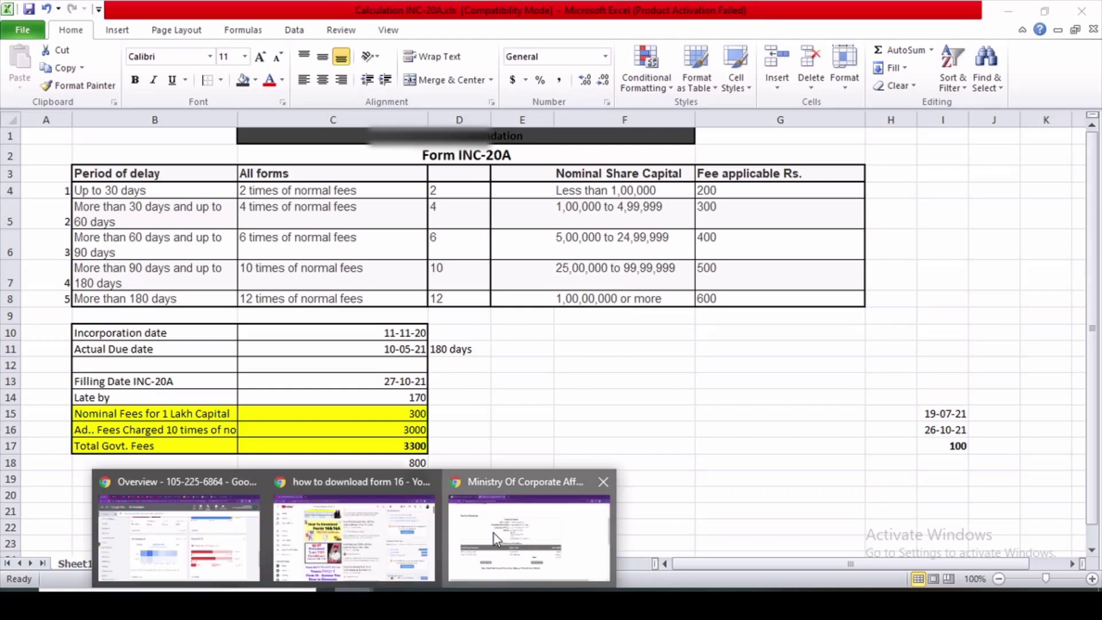
{"action": "left_click", "coordinate": [493, 533]}
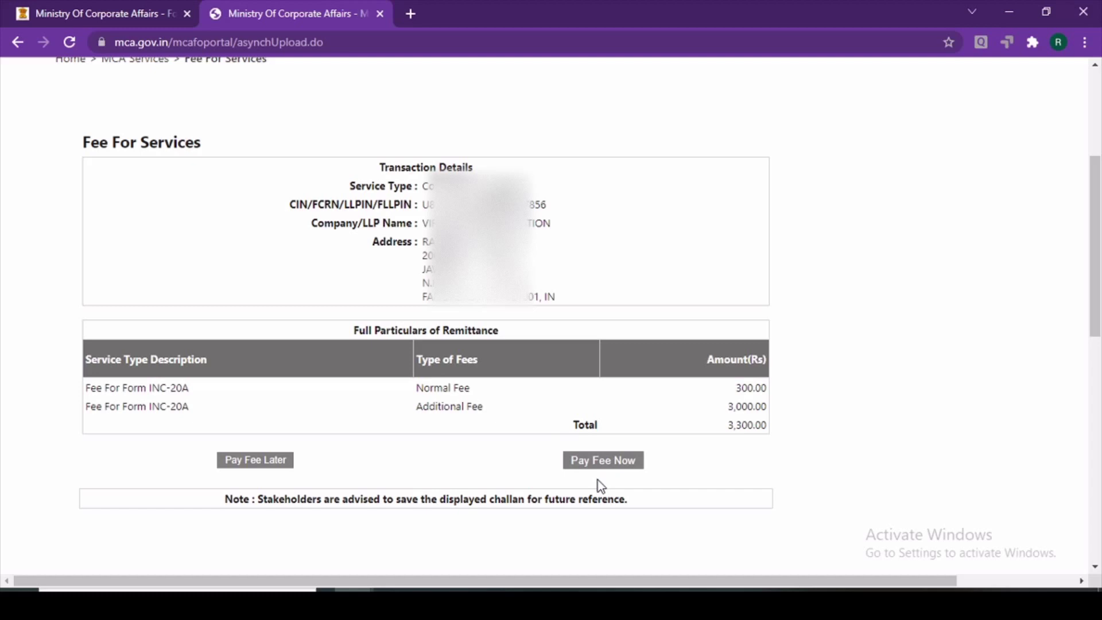
{"action": "left_click", "coordinate": [603, 459]}
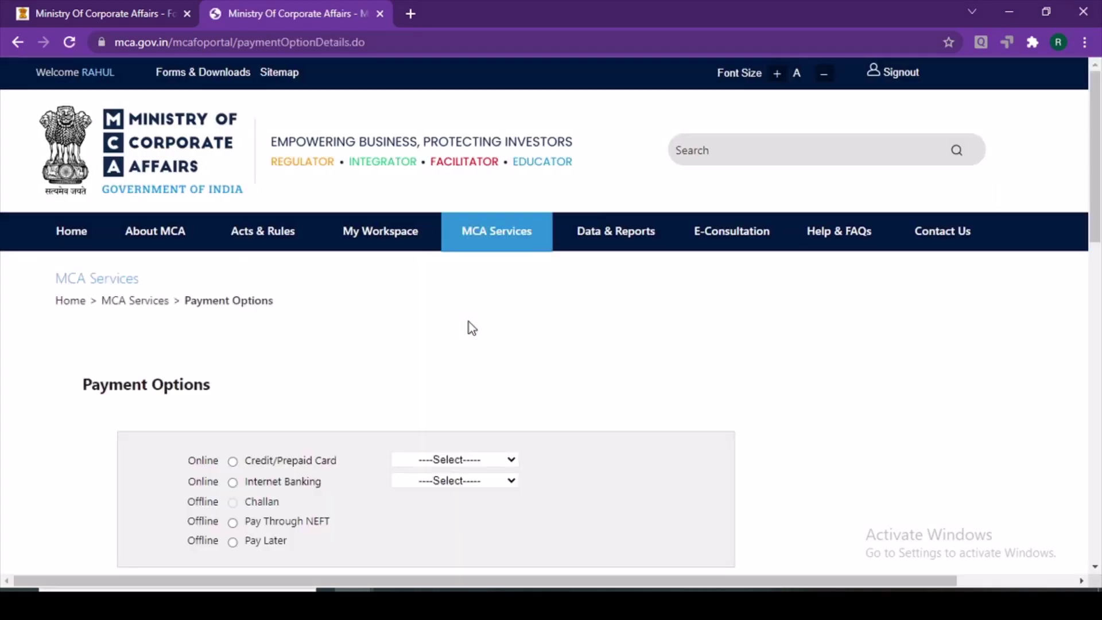
- Select Internet Banking with State Bank of India as the payment option and submit it
{"action": "scroll", "coordinate": [423, 381], "scroll_direction": "down", "scroll_amount": 5}
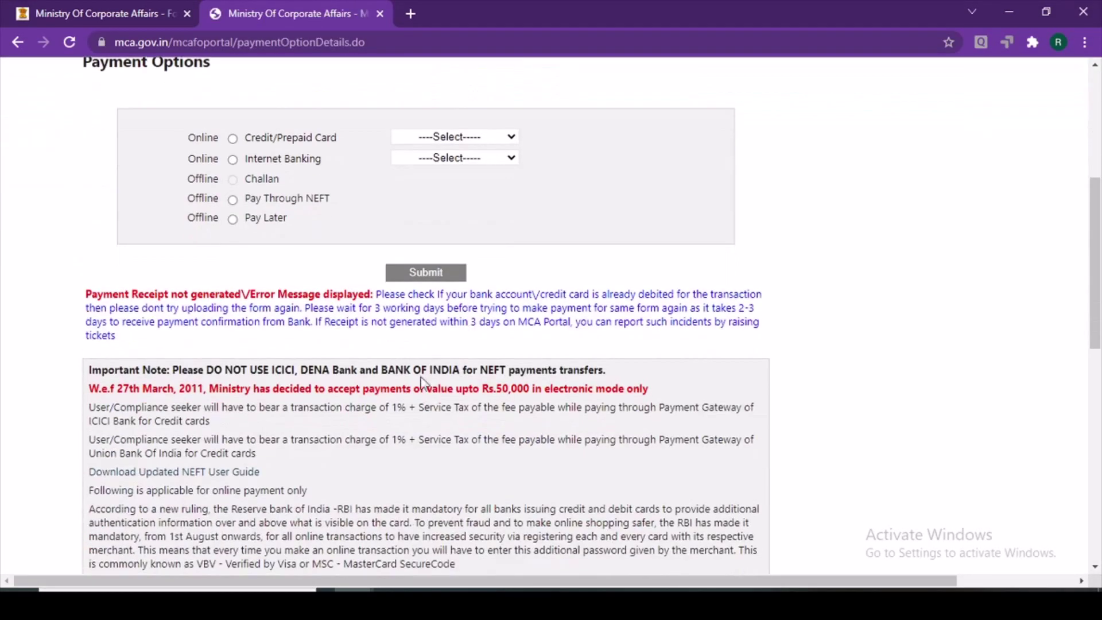
{"action": "left_click", "coordinate": [232, 221]}
{"action": "scroll", "coordinate": [301, 263], "scroll_direction": "up", "scroll_amount": 1}
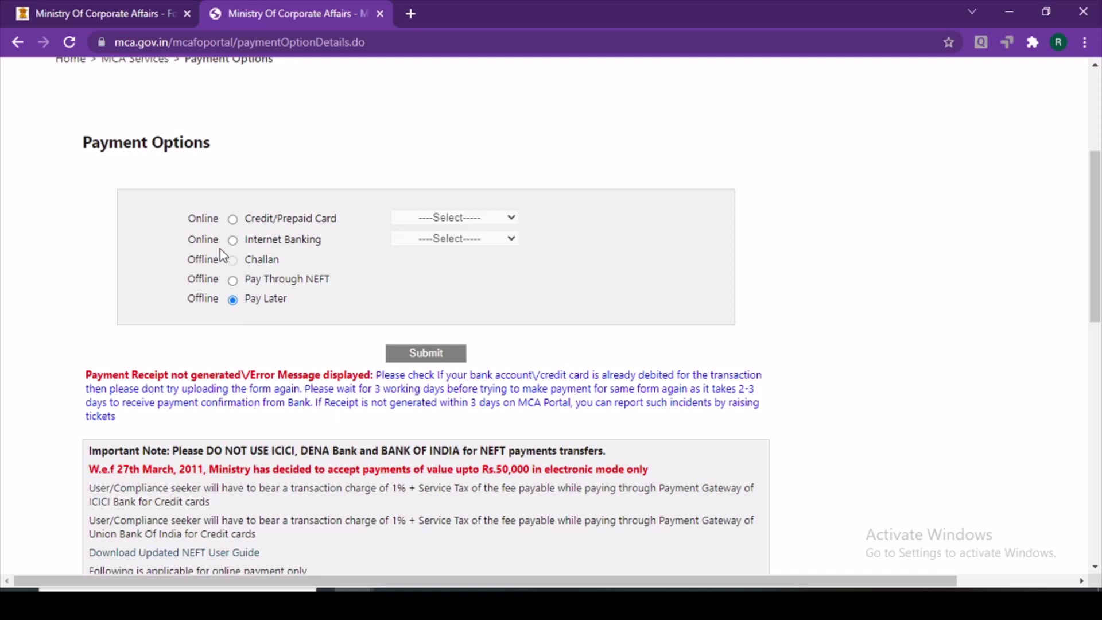
{"action": "left_click", "coordinate": [232, 240]}
{"action": "left_click", "coordinate": [430, 239]}
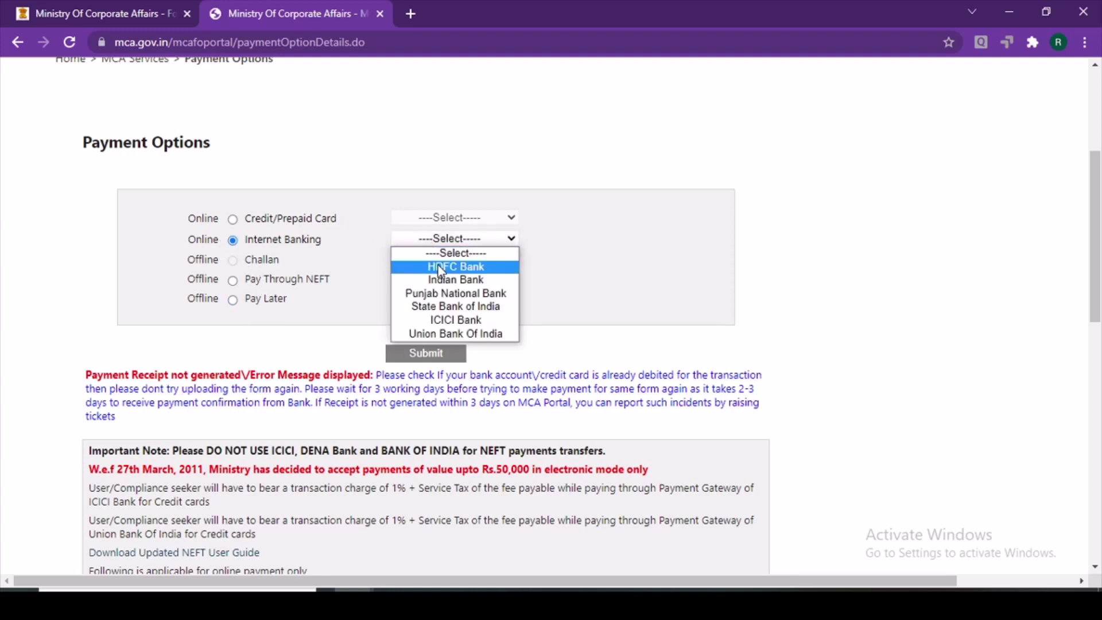
{"action": "left_click", "coordinate": [461, 307]}
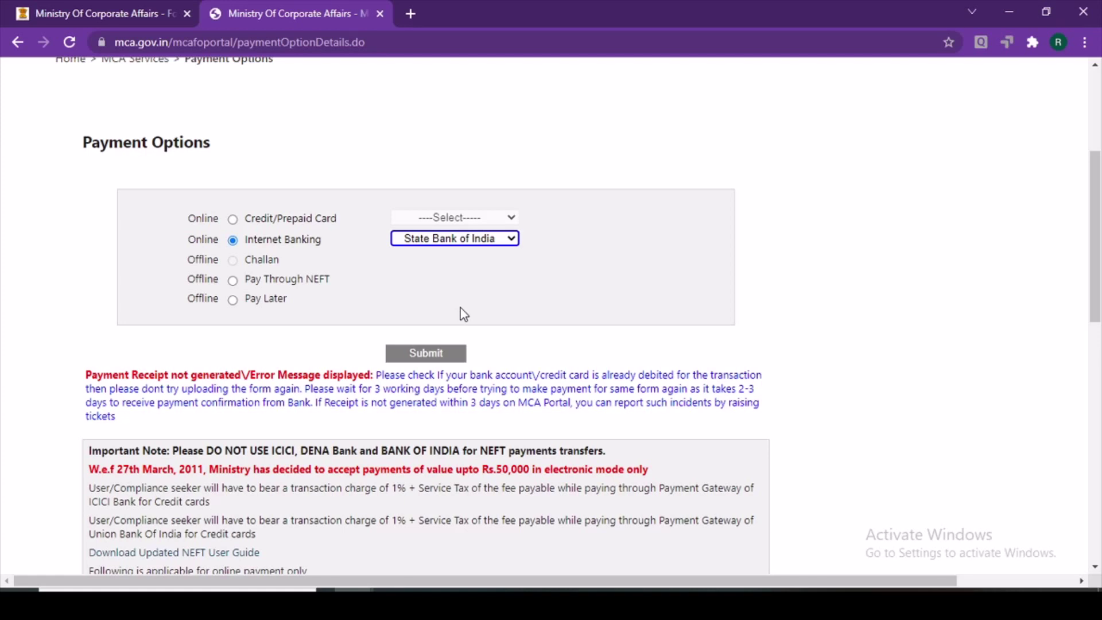
{"action": "left_click", "coordinate": [431, 355]}
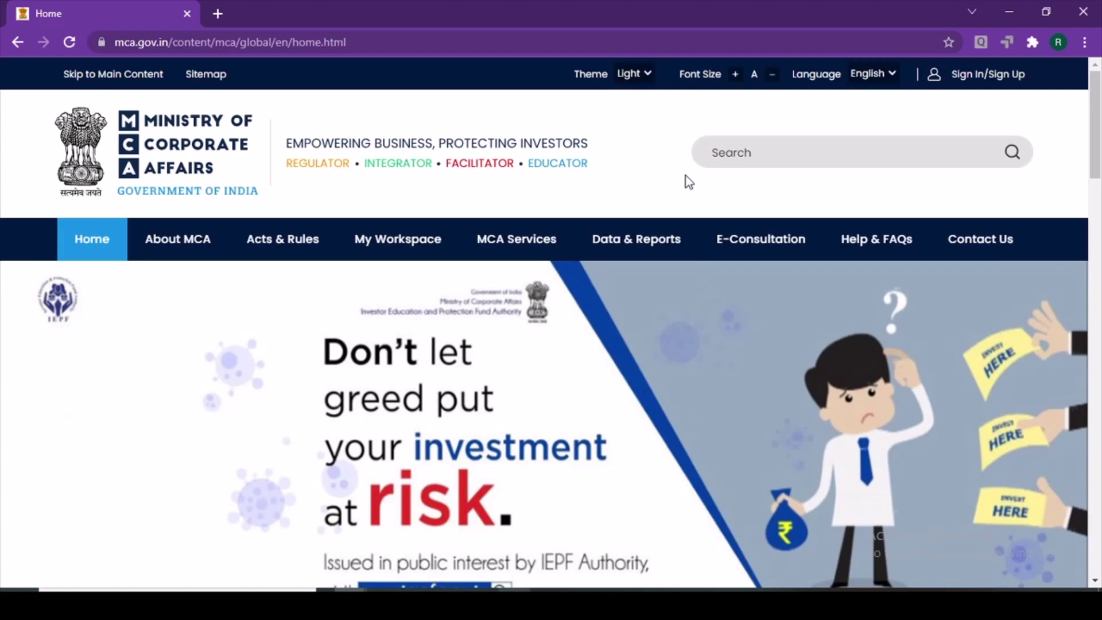
- Open the View Public Documents service among the document related services on the MCA portal
{"action": "mouse_move", "coordinate": [509, 253]}
{"action": "mouse_move", "coordinate": [521, 302]}
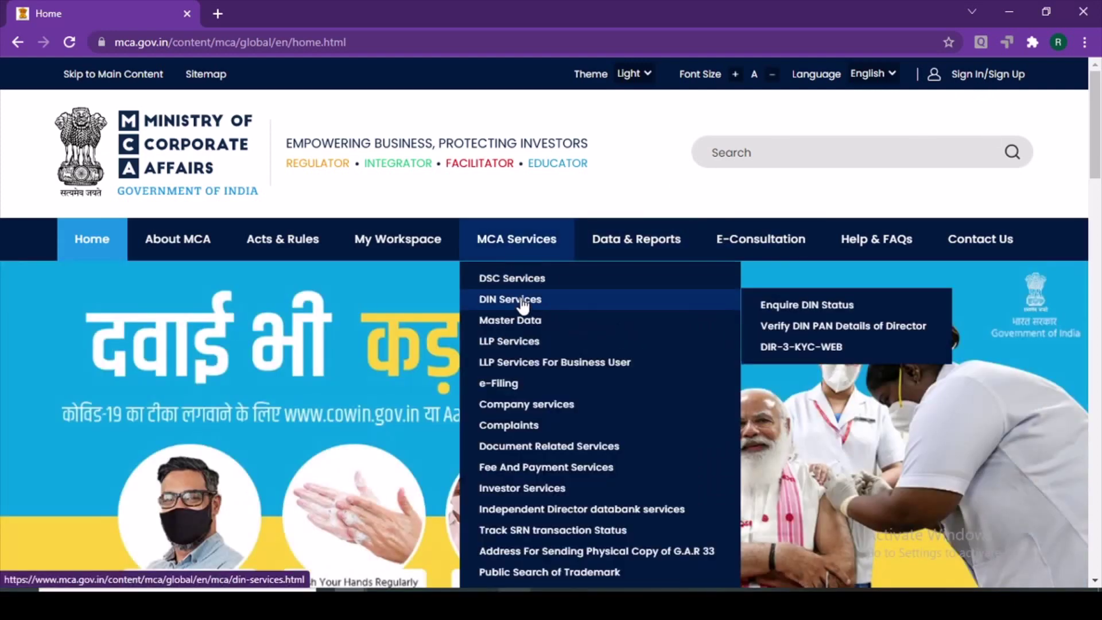
{"action": "left_click", "coordinate": [506, 304]}
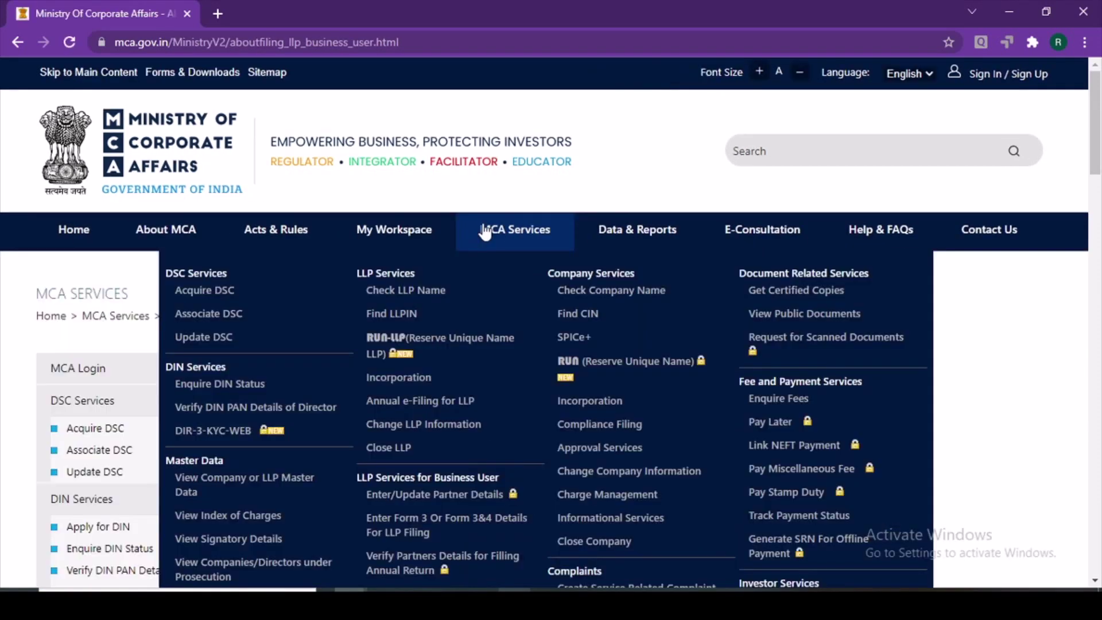
{"action": "left_click", "coordinate": [785, 315]}
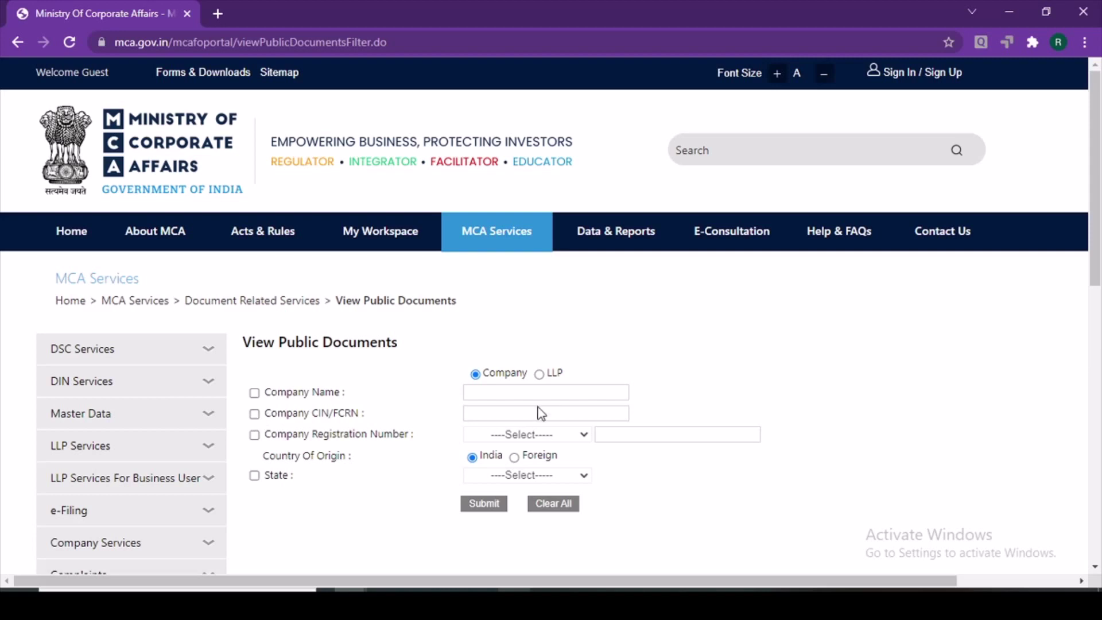
- Search public documents by the company name VIRAJ SINGH FOUNDATION and open the matching company record
{"action": "left_click", "coordinate": [255, 393]}
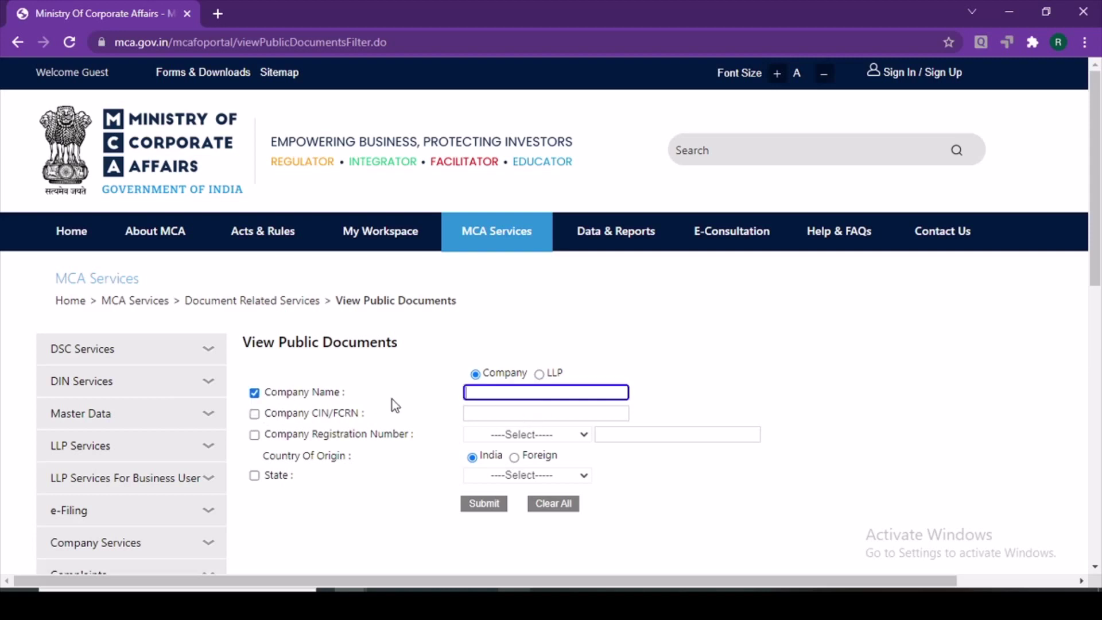
{"action": "left_click", "coordinate": [490, 390]}
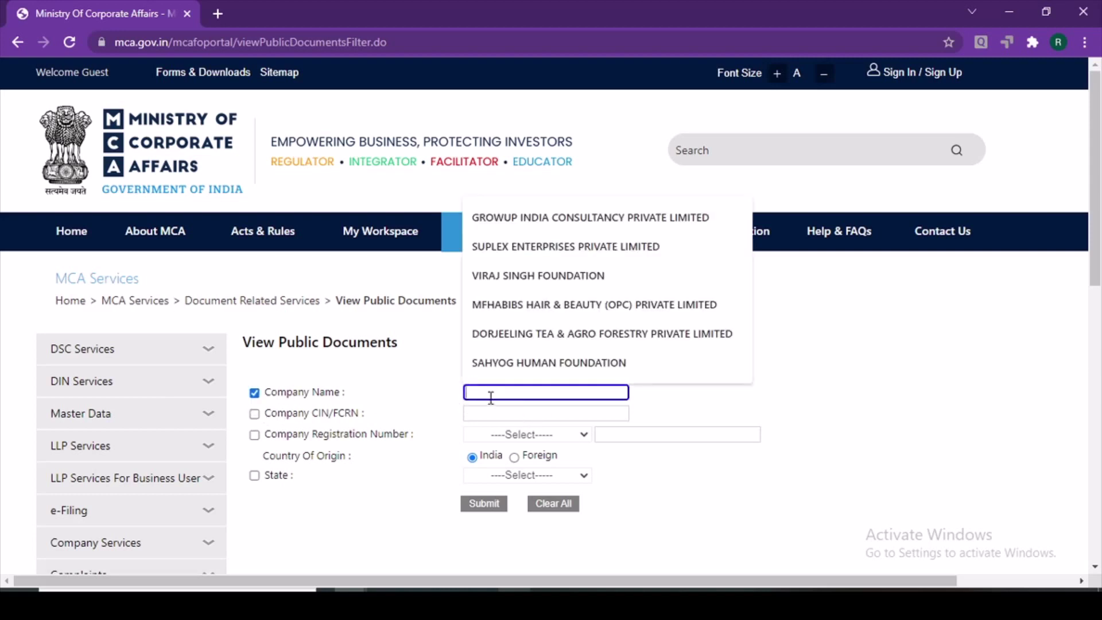
{"action": "left_click", "coordinate": [524, 276]}
{"action": "left_click", "coordinate": [484, 505]}
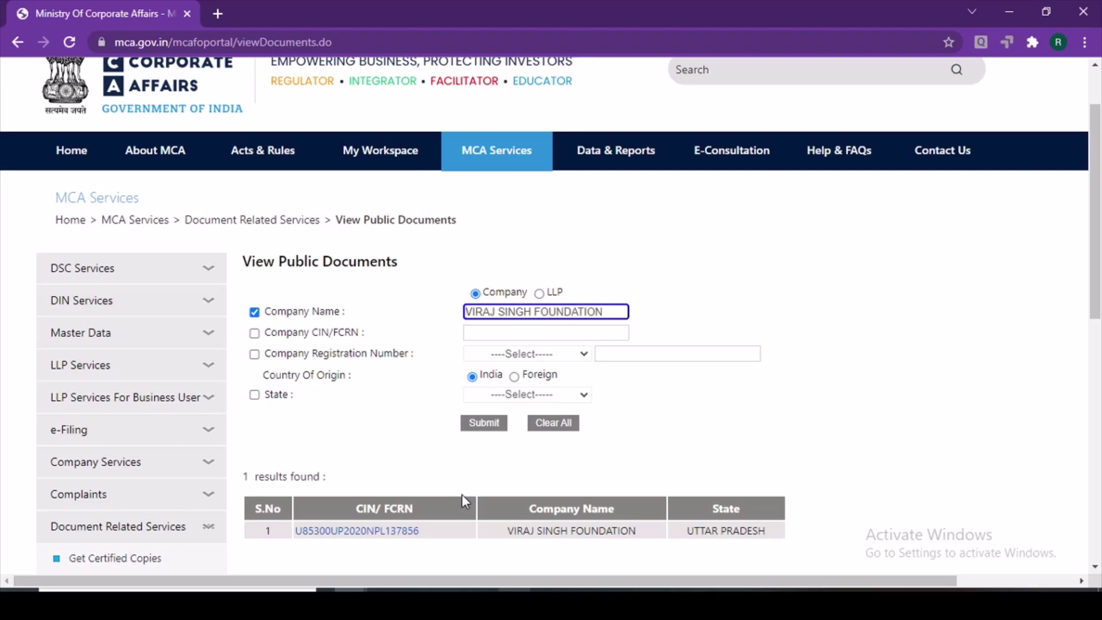
{"action": "left_click", "coordinate": [373, 537]}
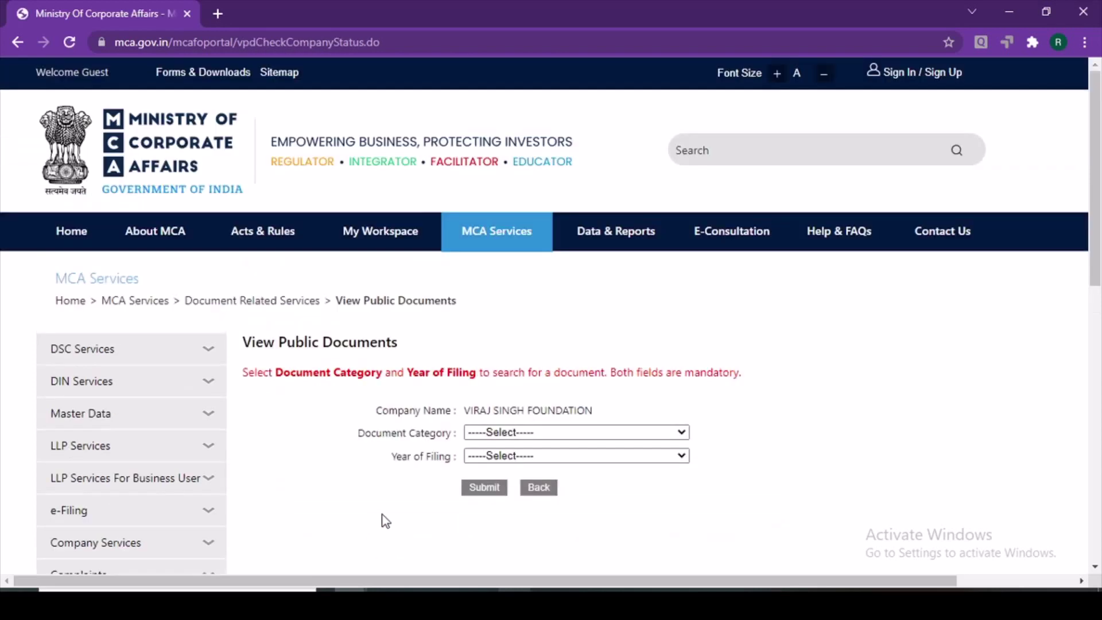
- List the company's Other eForm Documents filed in 2021 and highlight the signed Form INC-20A entry
{"action": "left_click", "coordinate": [497, 433]}
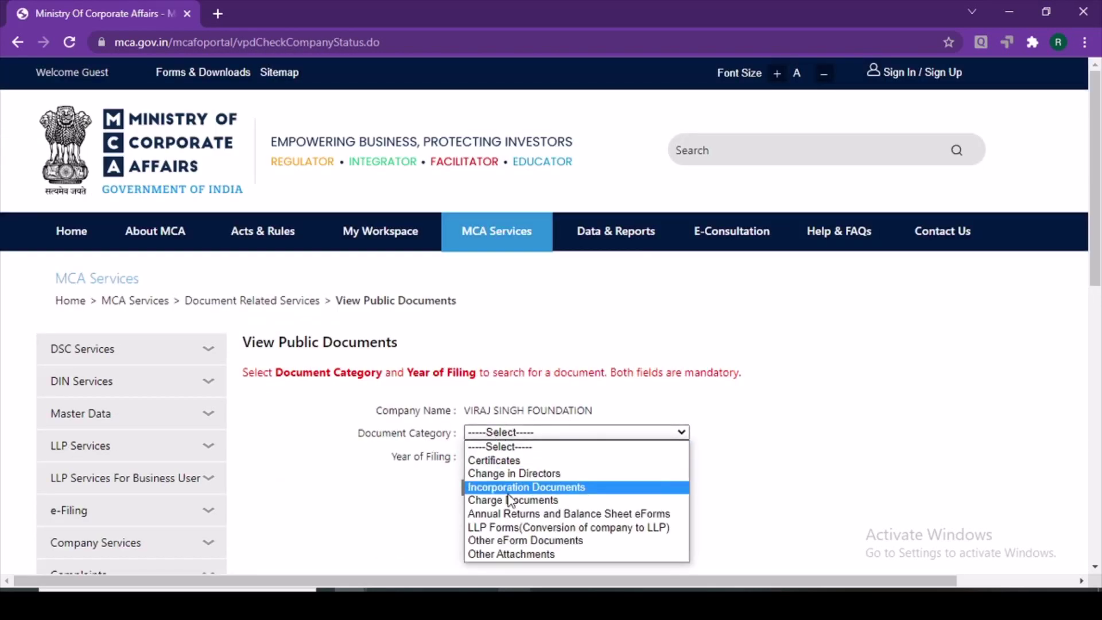
{"action": "left_click", "coordinate": [517, 541]}
{"action": "left_click", "coordinate": [505, 456]}
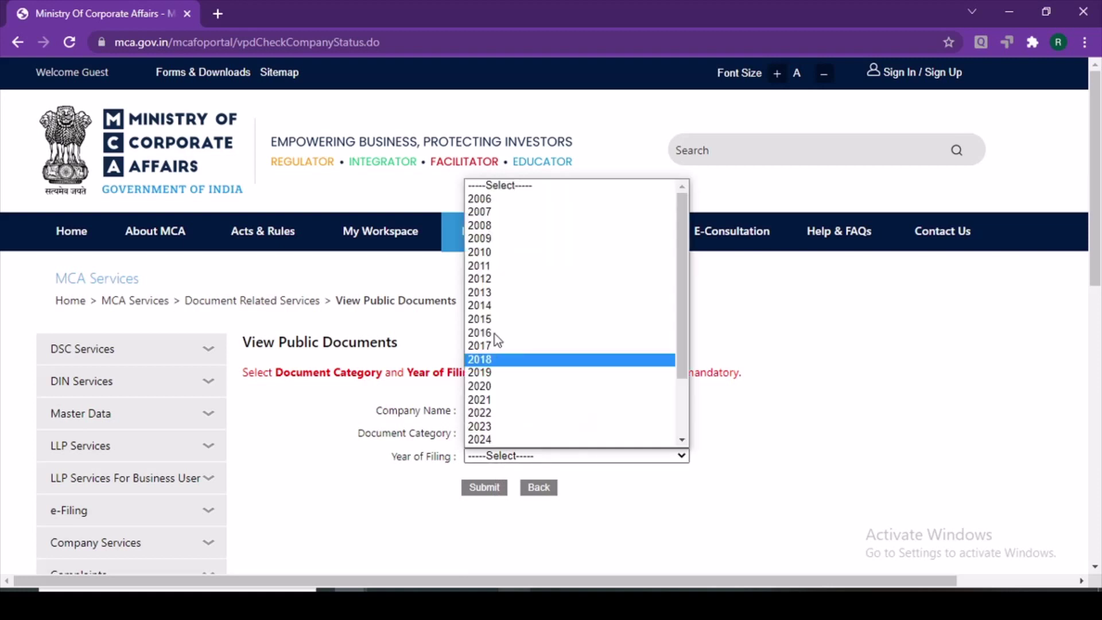
{"action": "left_click", "coordinate": [488, 400]}
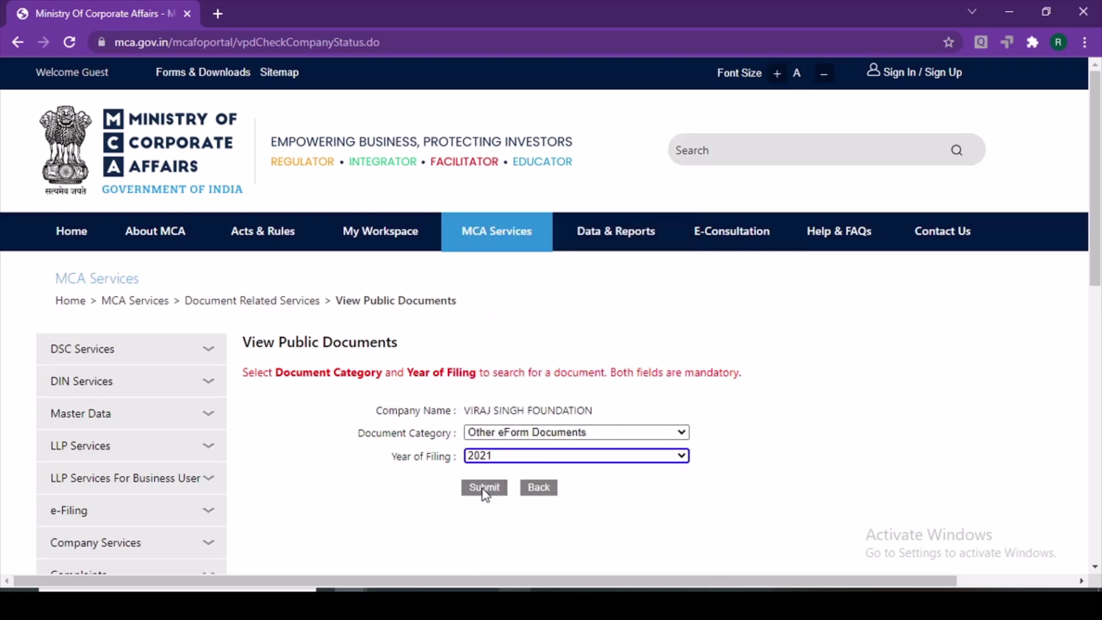
{"action": "left_click", "coordinate": [483, 490]}
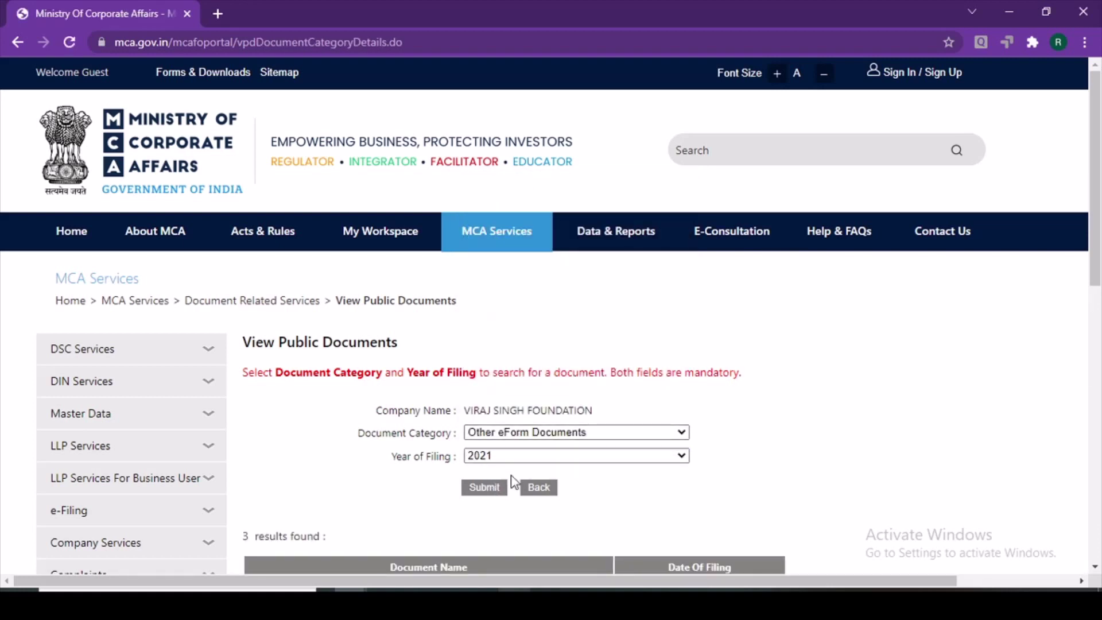
{"action": "scroll", "coordinate": [513, 481], "scroll_direction": "down", "scroll_amount": 3}
{"action": "left_click_drag", "start_coordinate": [505, 464], "coordinate": [351, 468]}
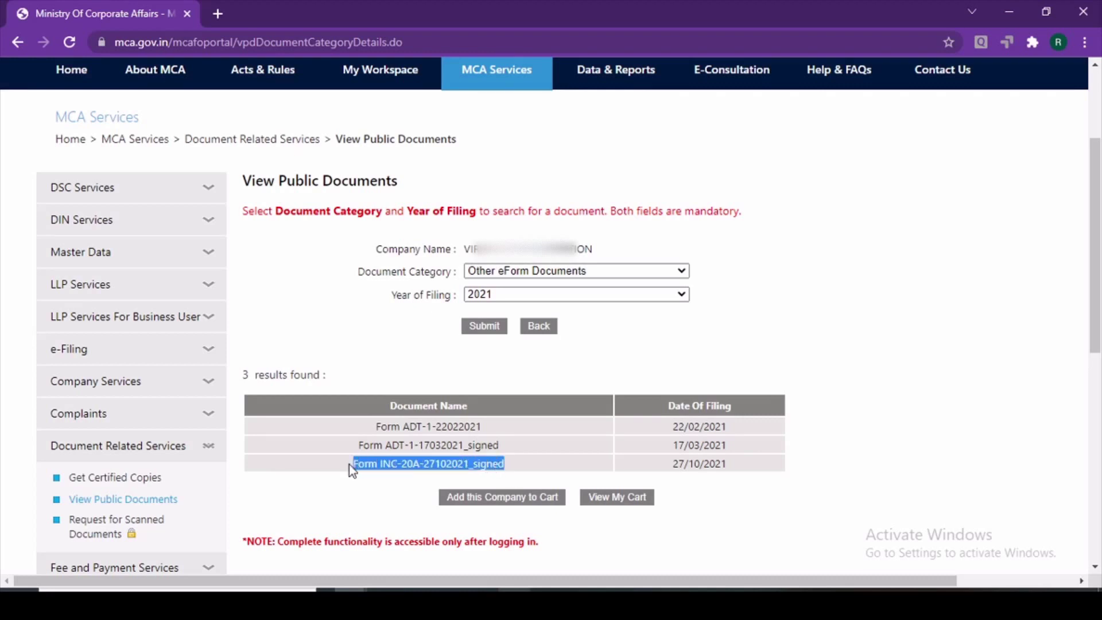